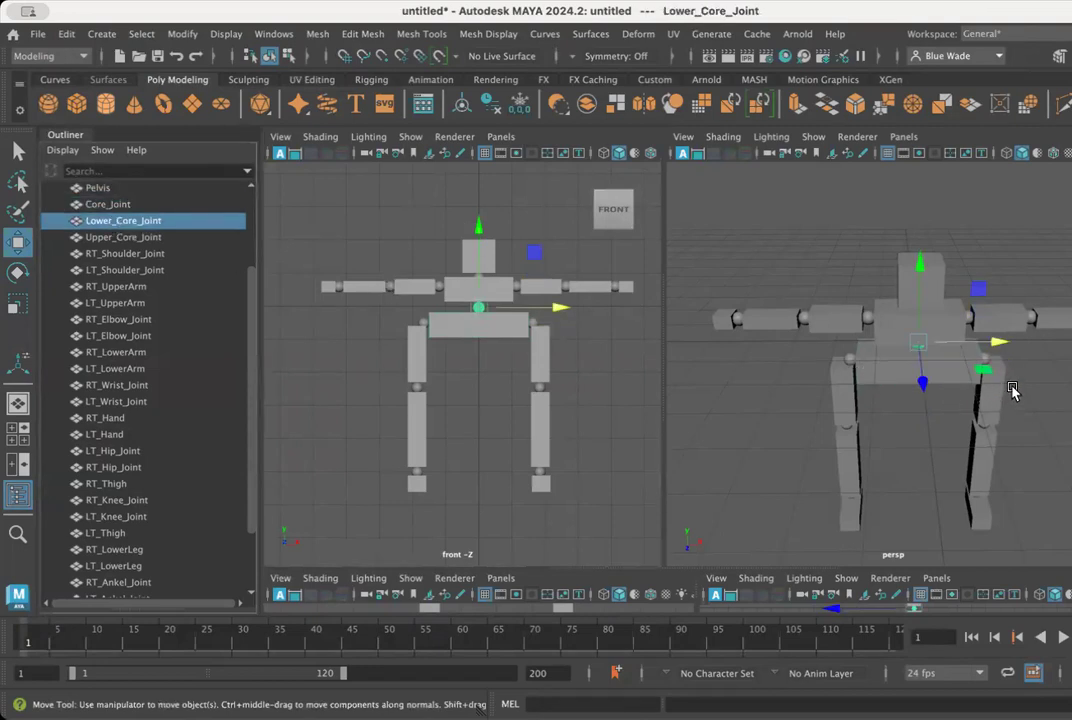
mouse_move(945, 378)
left_mouse_down("alt")
mouse_move(973, 387)
mouse_move(950, 355)
mouse_move(969, 335)
mouse_move(897, 400)
mouse_move(964, 376)
mouse_move(953, 374)
left_mouse_up("alt")
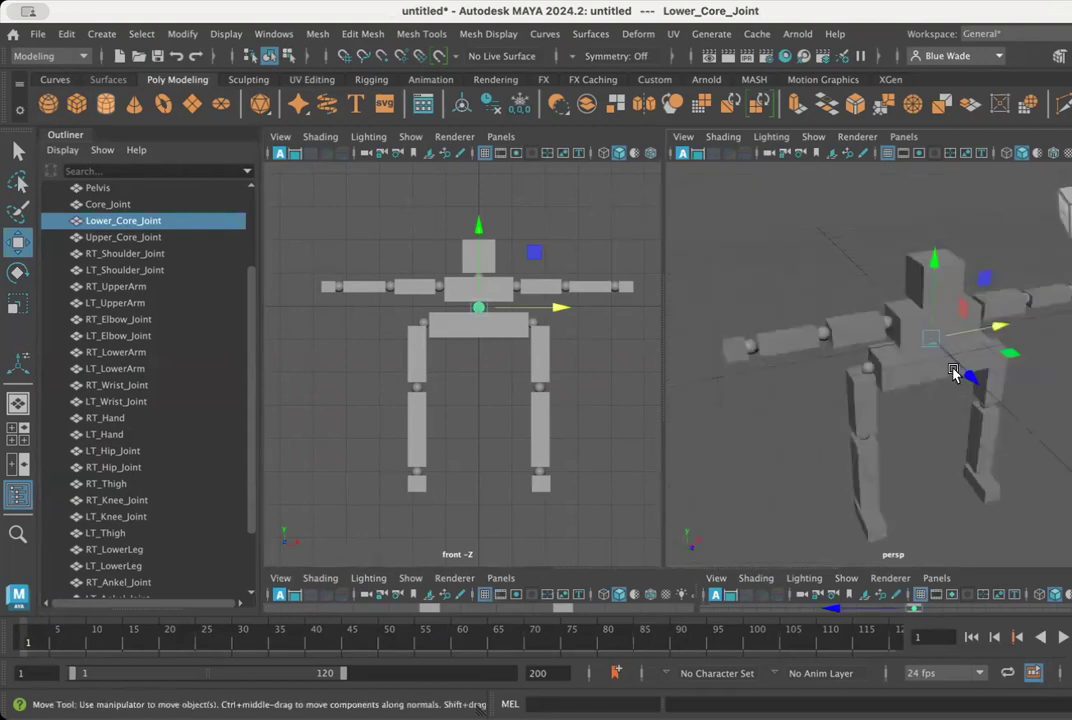
left_click(853, 339)
mouse_move(789, 370)
left_mouse_down("alt")
mouse_move(833, 323)
mouse_move(888, 366)
mouse_move(923, 370)
mouse_move(893, 390)
mouse_move(781, 365)
left_mouse_up("alt")
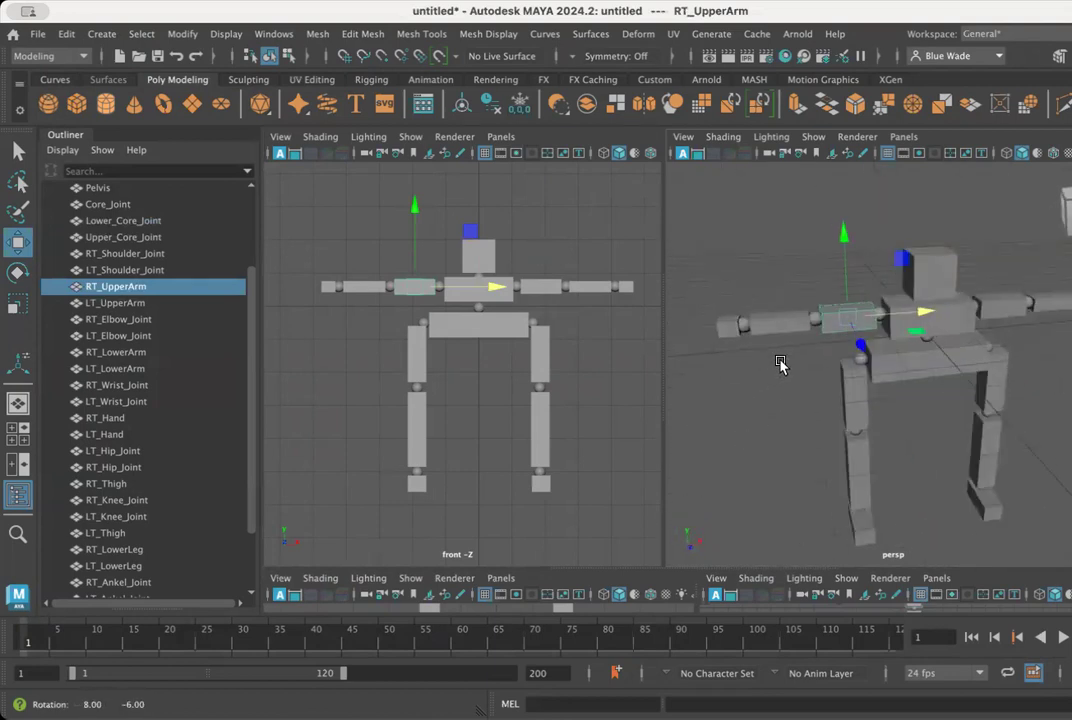
right_click_drag(854, 354, 895, 350, "alt")
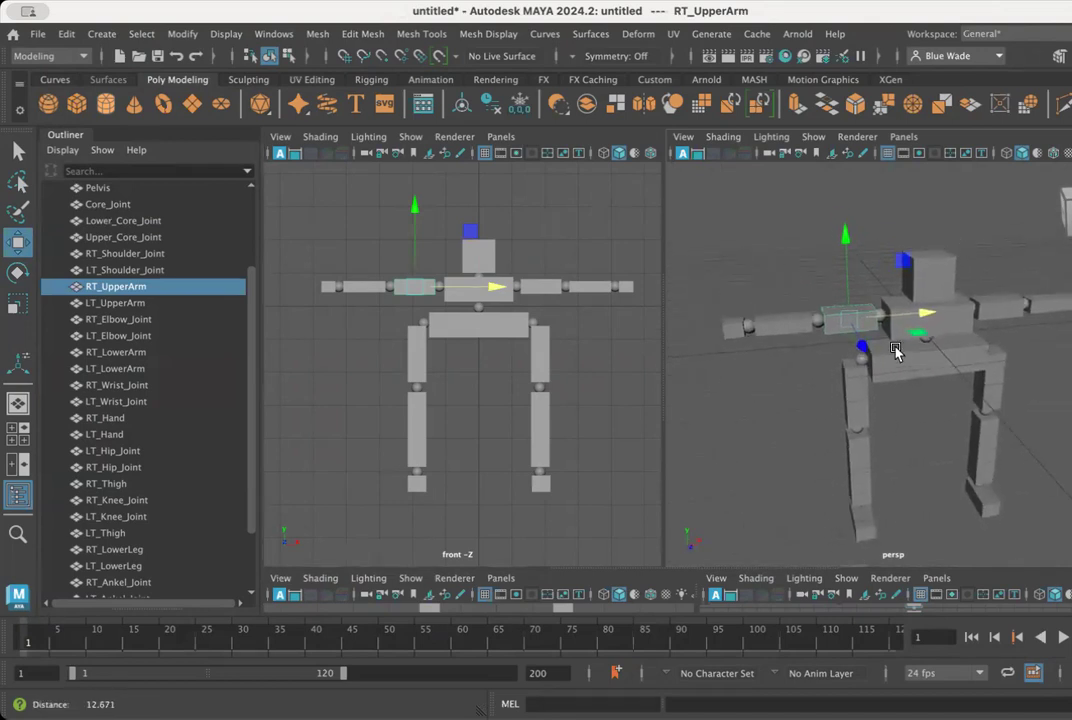
left_click_drag(893, 420, 853, 370, "alt")
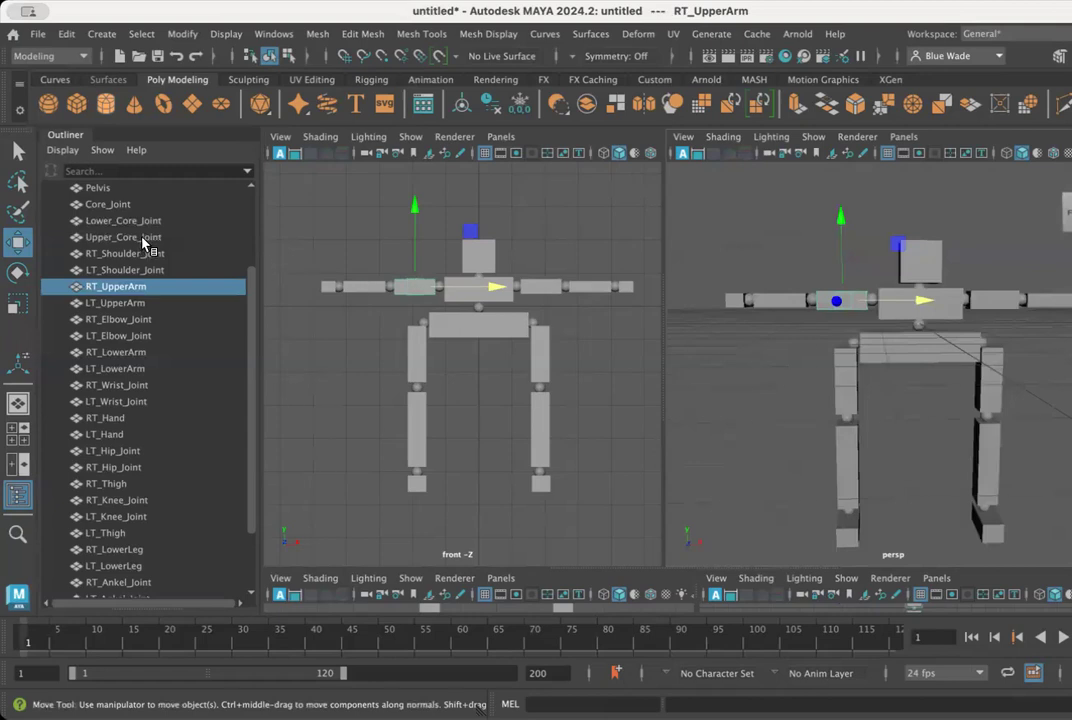
- Parent the Head under Neck_Joint in the Outliner and expand Neck_Joint to show its child
scroll(142, 242, "up", 3)
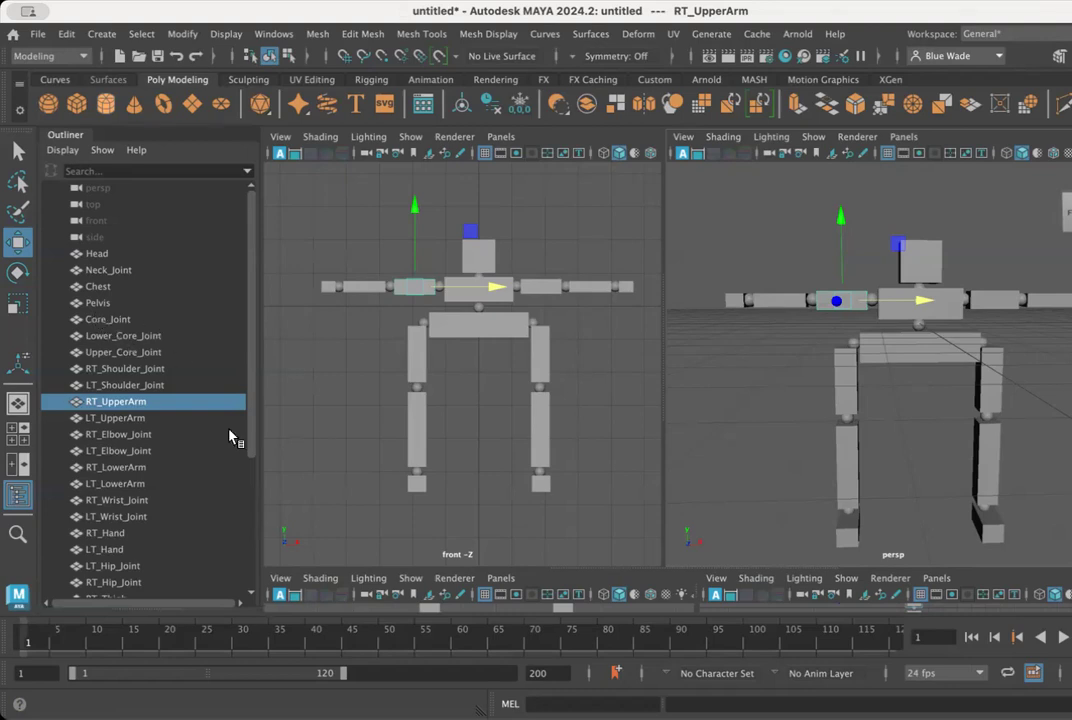
left_click(128, 271)
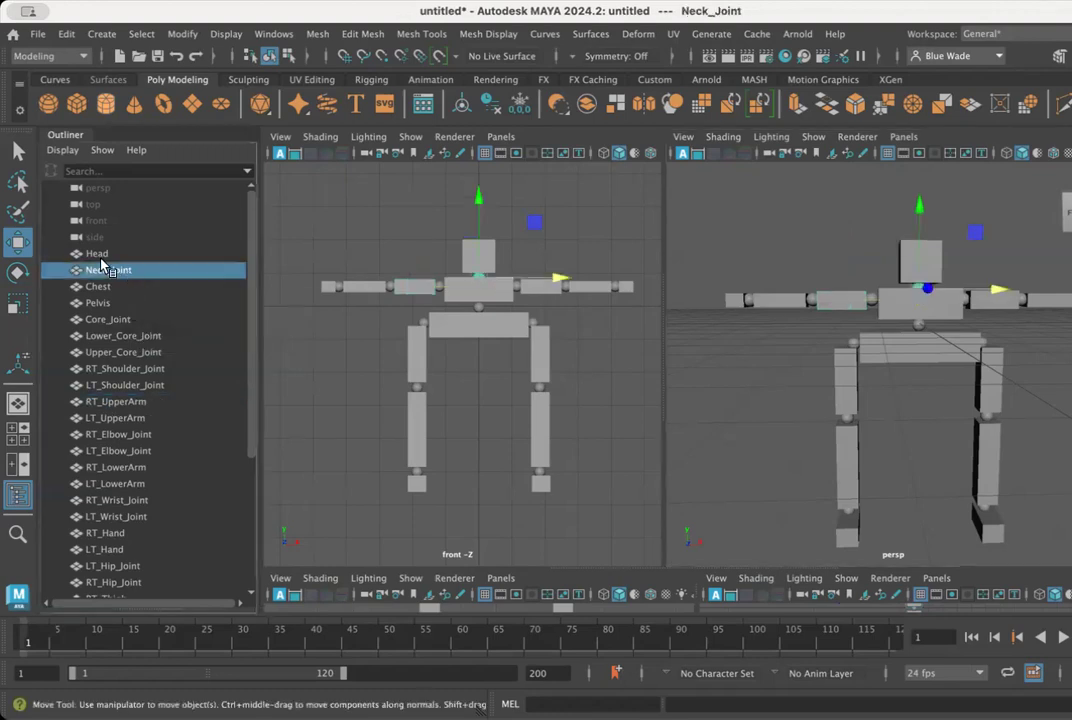
left_click(100, 255)
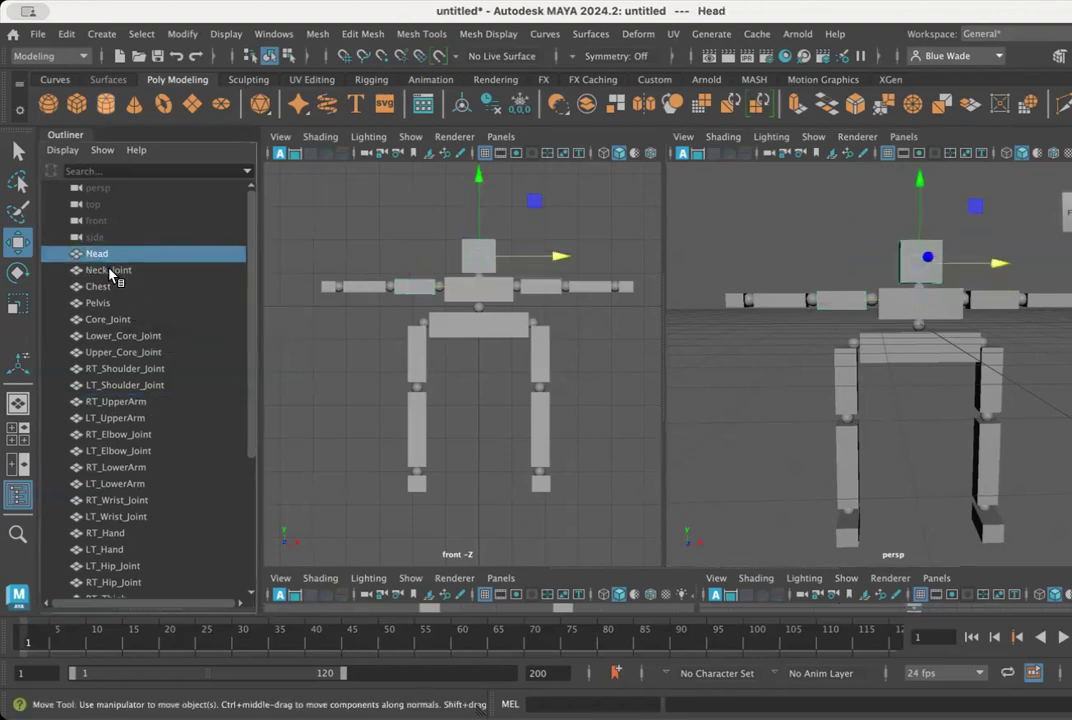
left_click(110, 272)
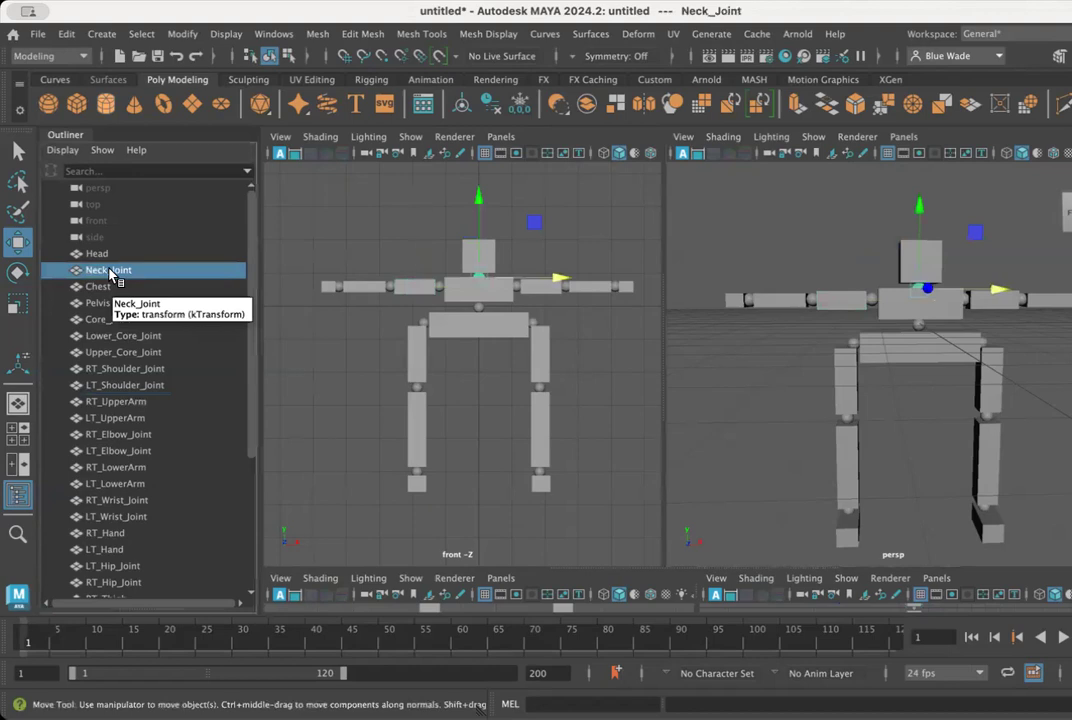
left_click(97, 253)
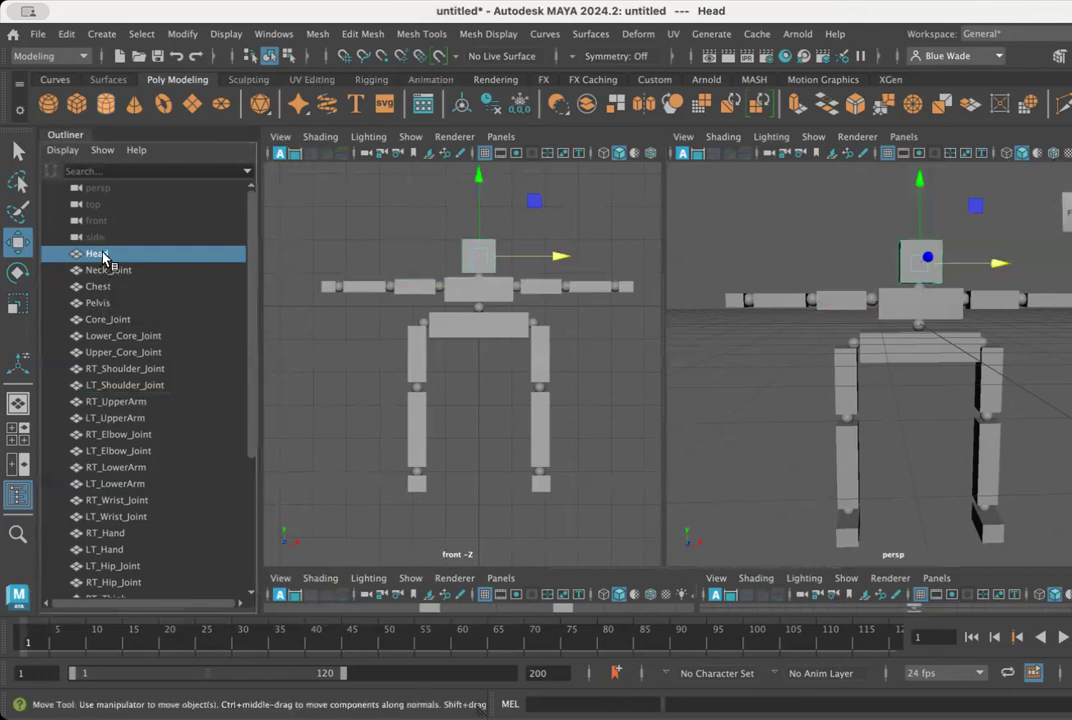
left_click_drag(104, 256, 105, 256)
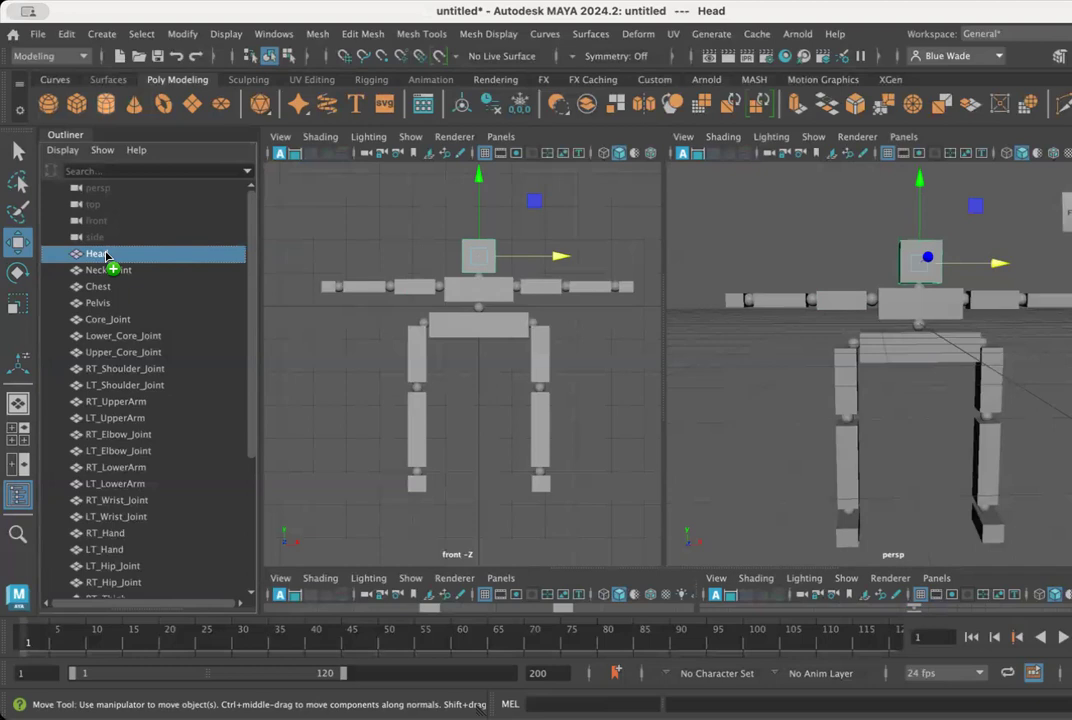
left_click_drag(106, 254, 104, 271)
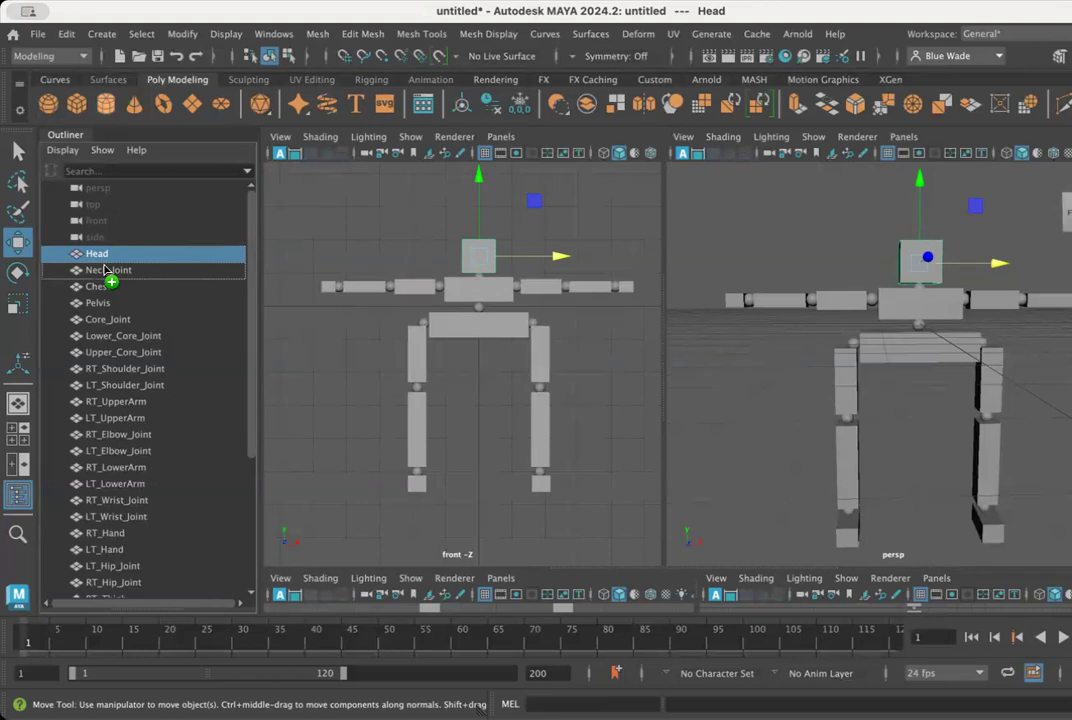
left_click_drag(104, 269, 105, 271)
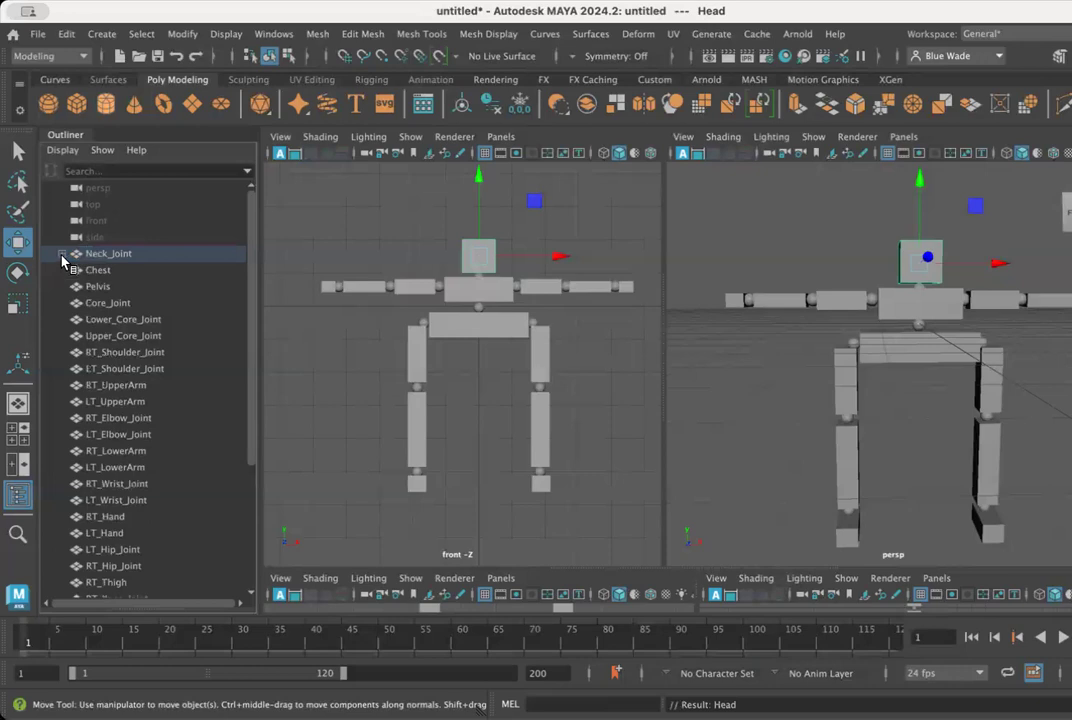
left_click(62, 254)
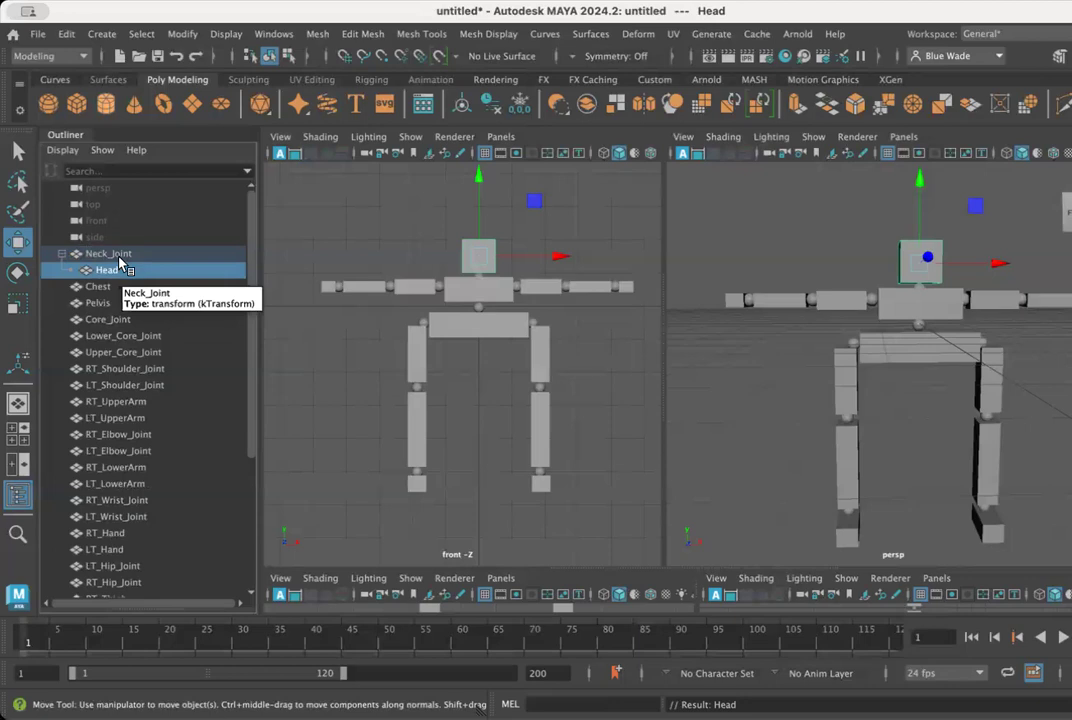
- Test the neck hierarchy by rotating Neck_Joint with the head in different directions, undoing each rotation
left_click(112, 255)
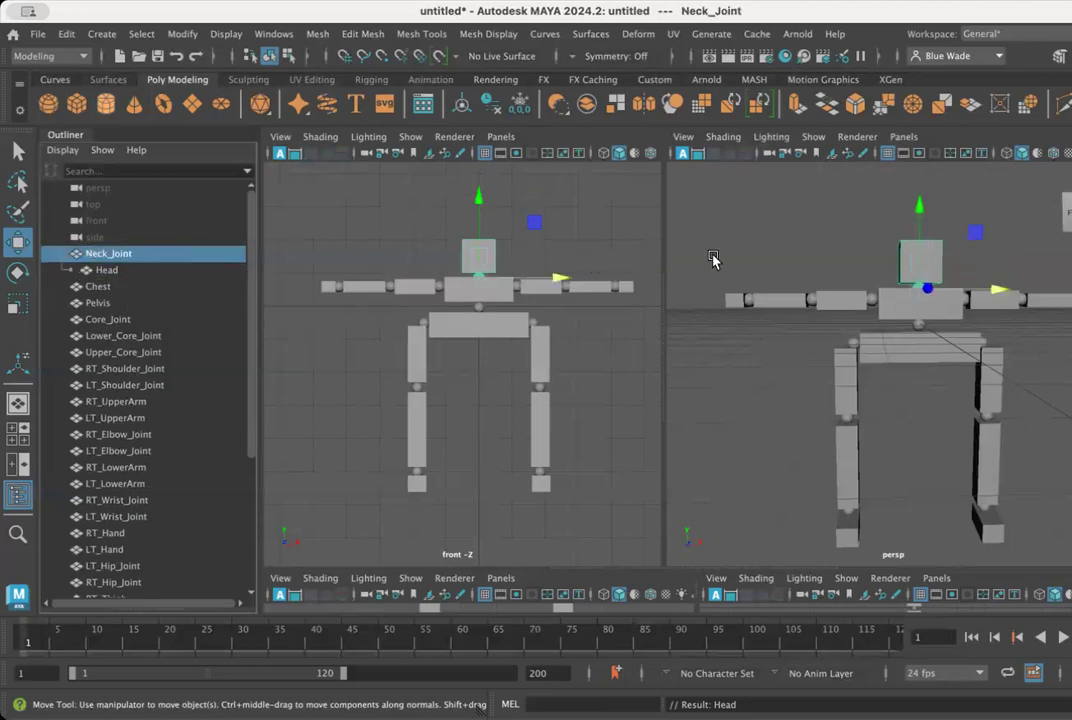
left_click_drag(855, 335, 785, 339, "alt")
right_click_drag(787, 340, 878, 309, "alt")
middle_click_drag(879, 298, 873, 340, "alt")
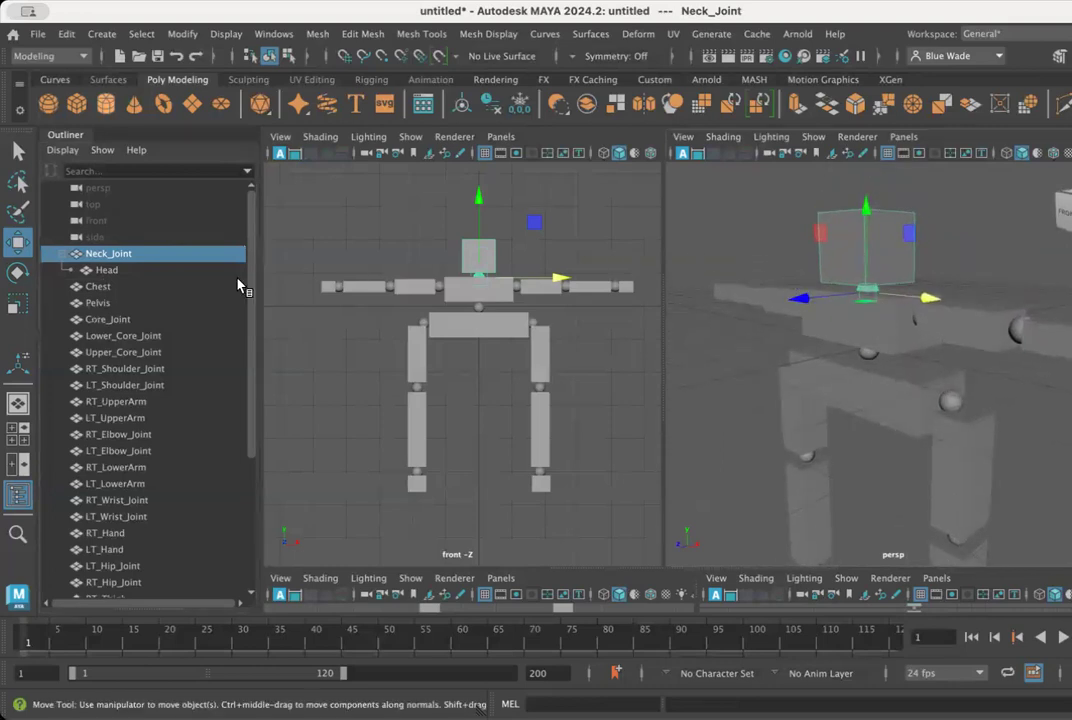
left_click(17, 272)
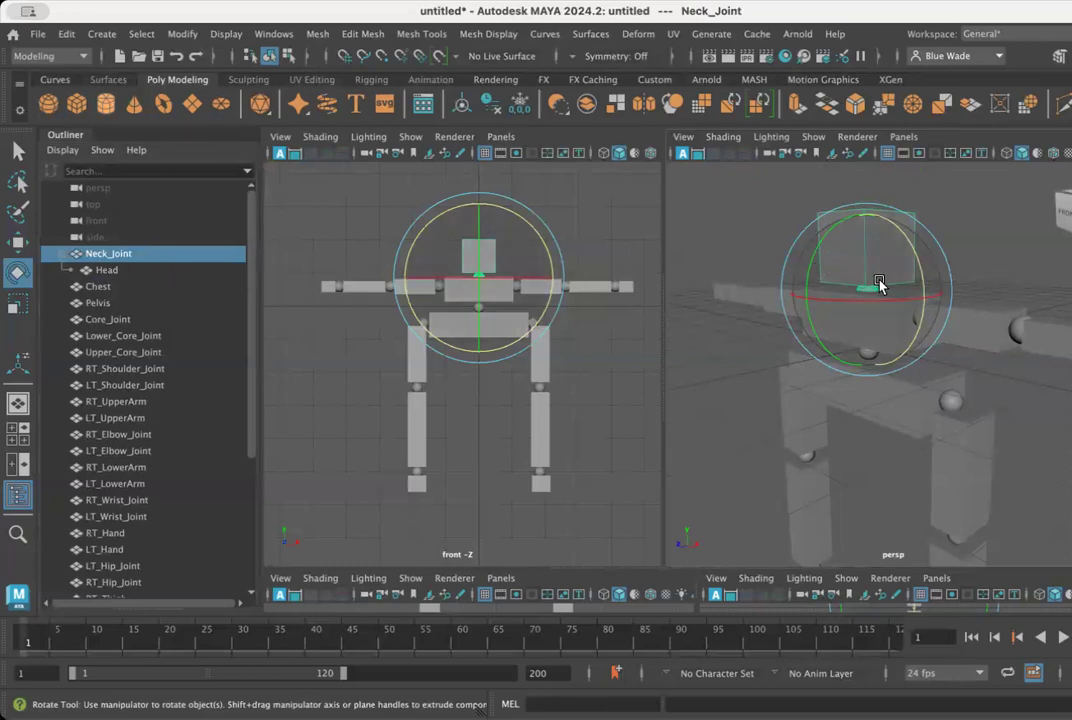
left_click_drag(821, 258, 861, 249)
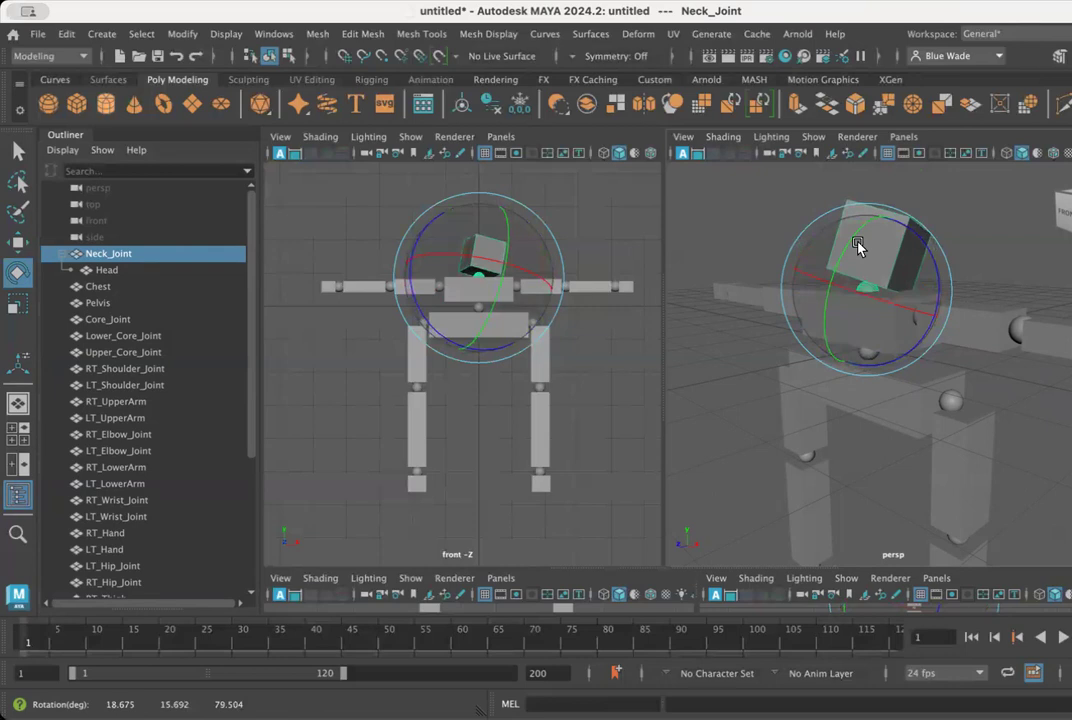
key("ctrl+z")
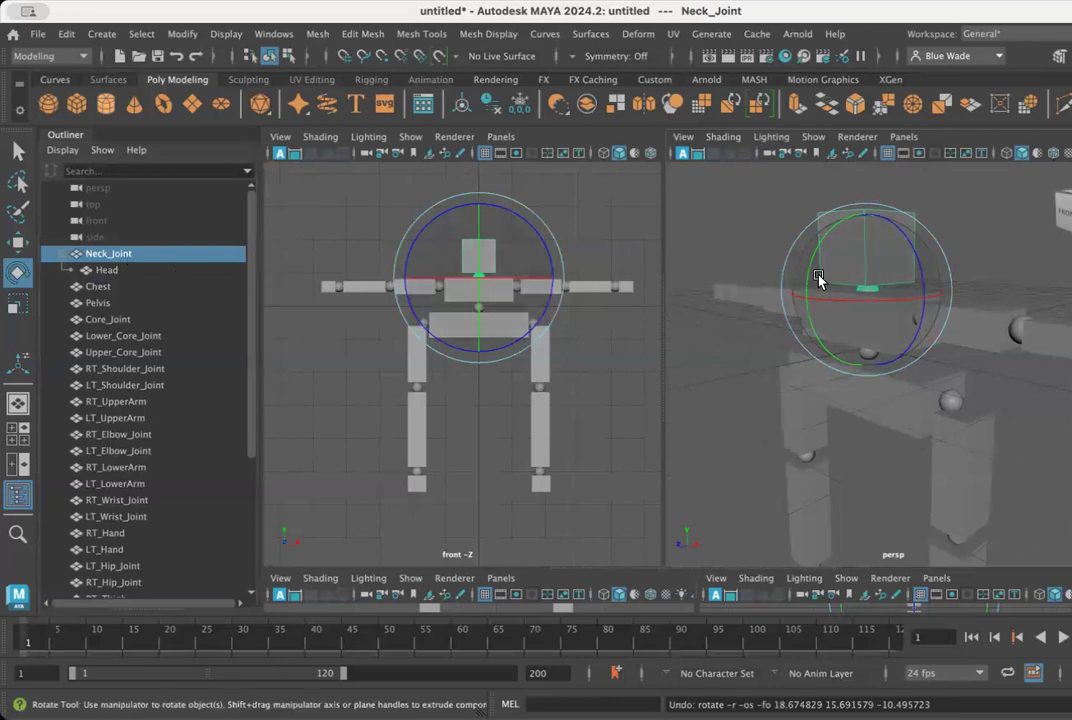
left_click_drag(811, 276, 798, 237)
key("ctrl+z")
key("ctrl+z")
key("ctrl+z")
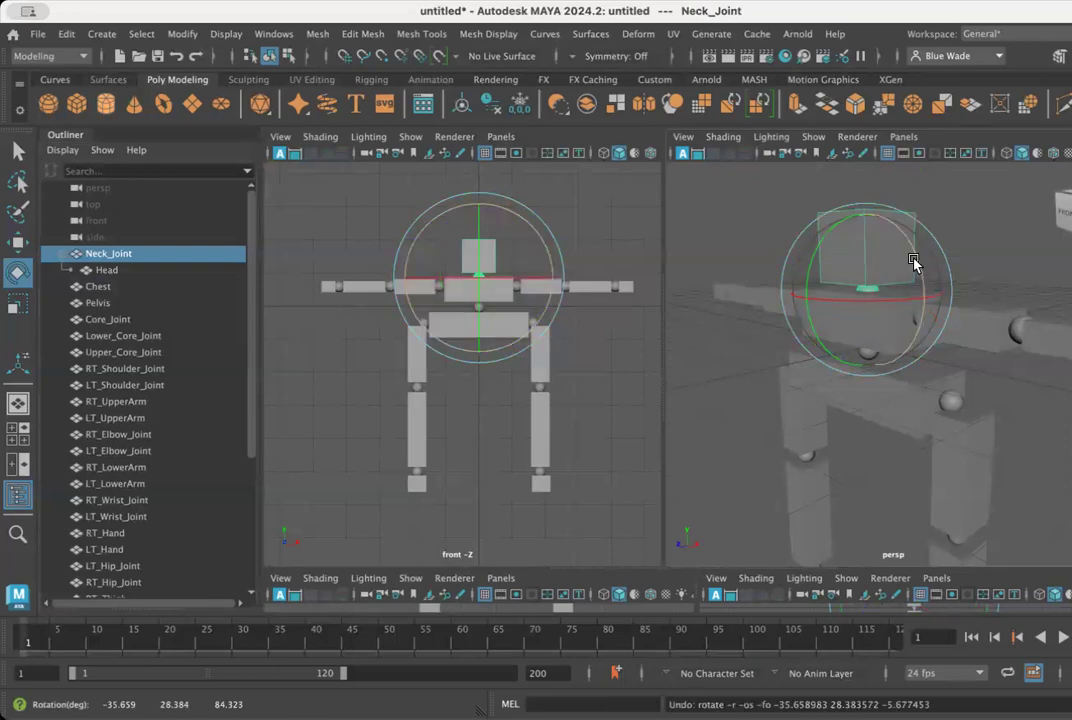
- Try moving Neck_Joint with its head sideways along the X axis, undo the move, and collapse and re-expand its hierarchy
left_click(17, 243)
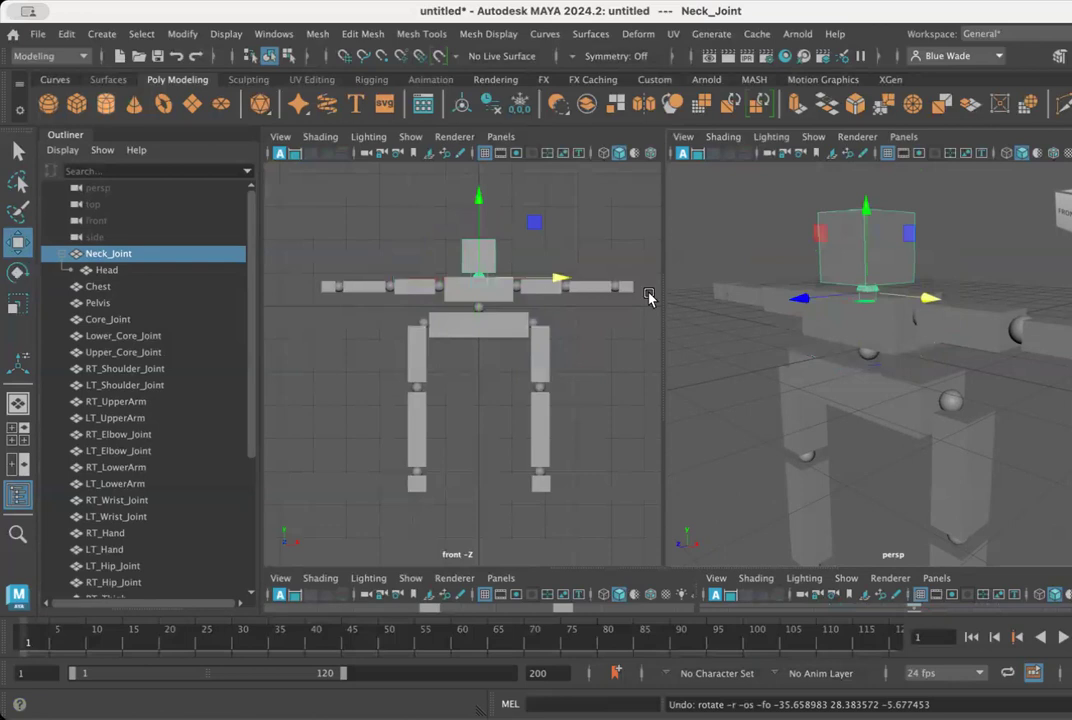
left_click_drag(915, 300, 708, 226)
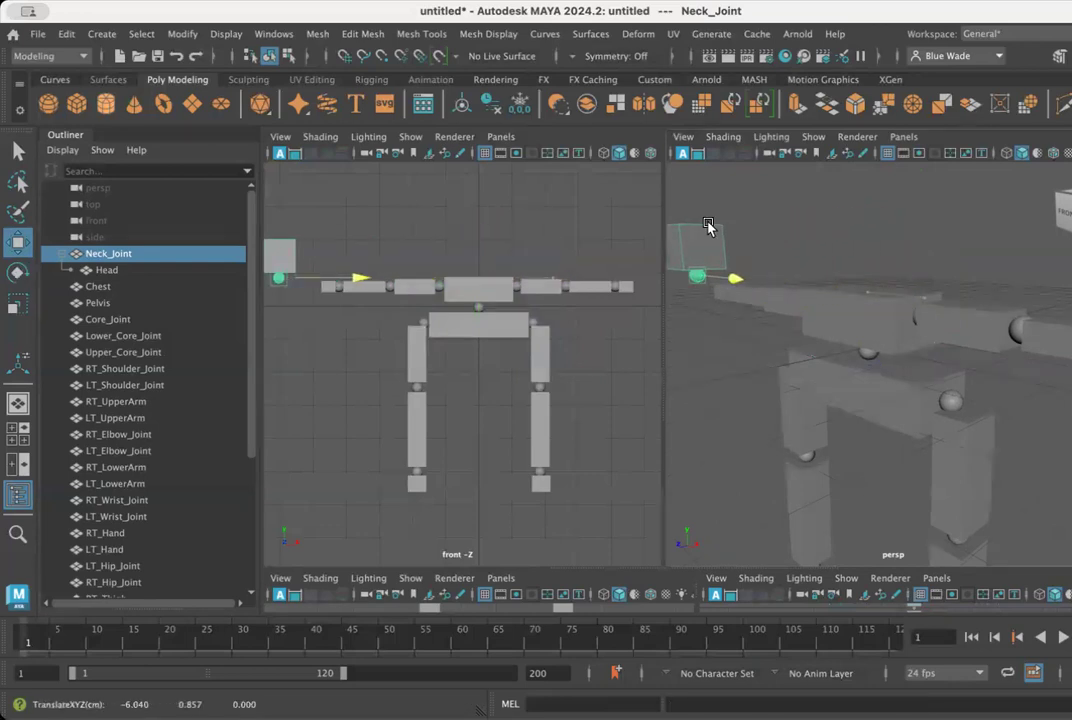
key("ctrl+z")
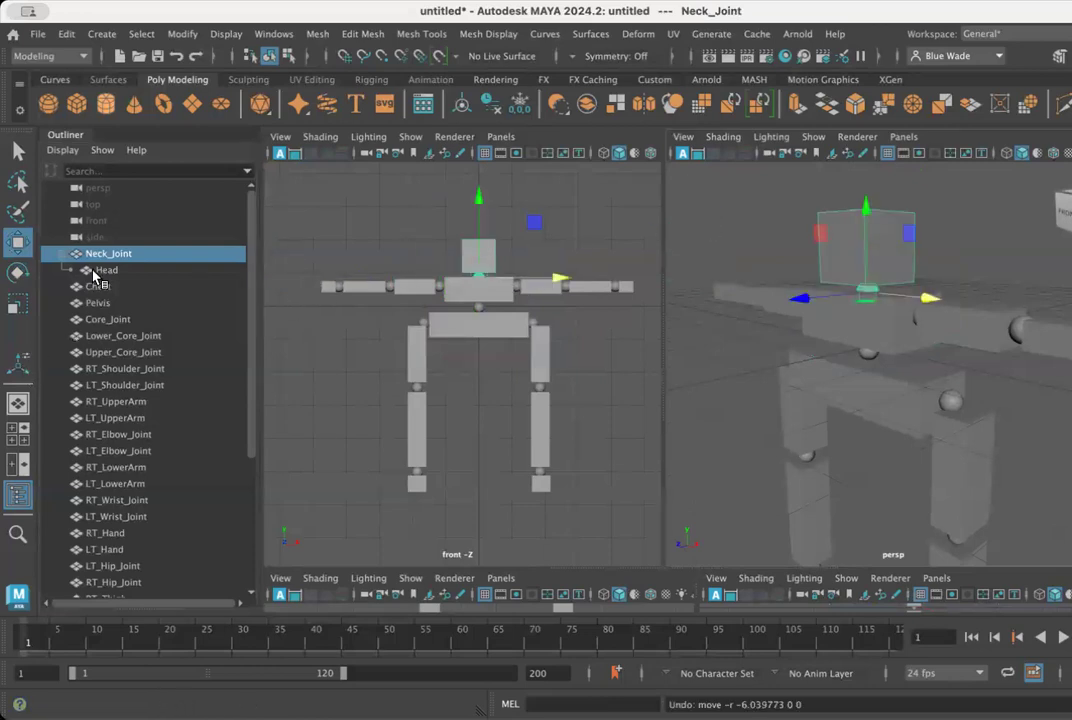
left_click(65, 254)
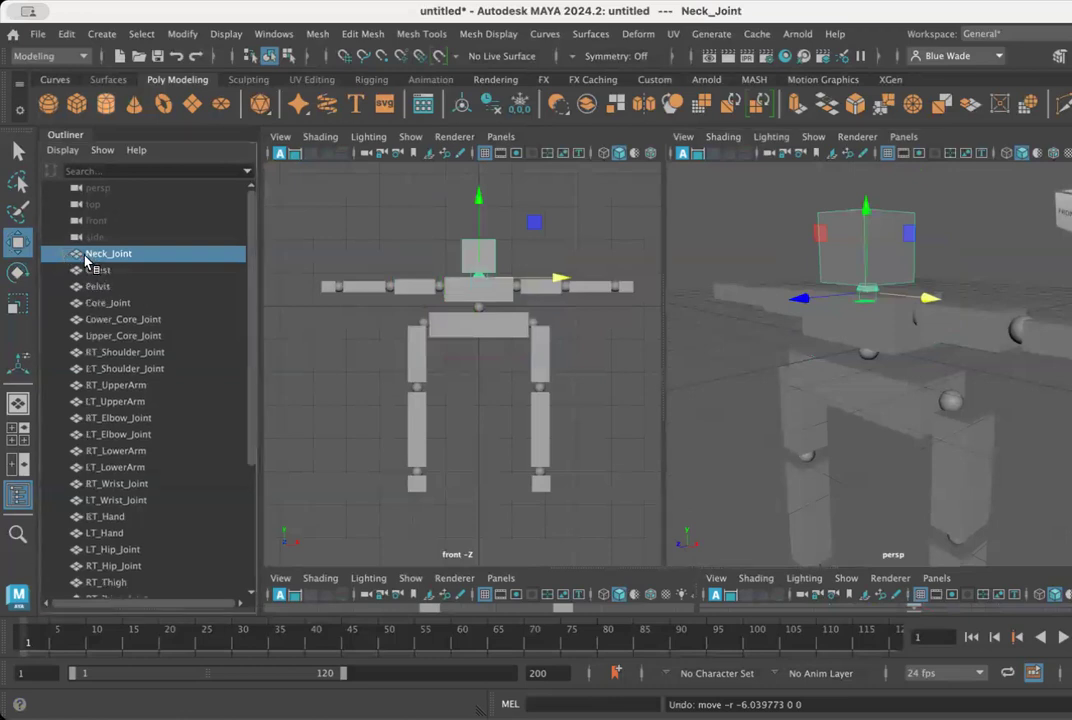
left_click(65, 254)
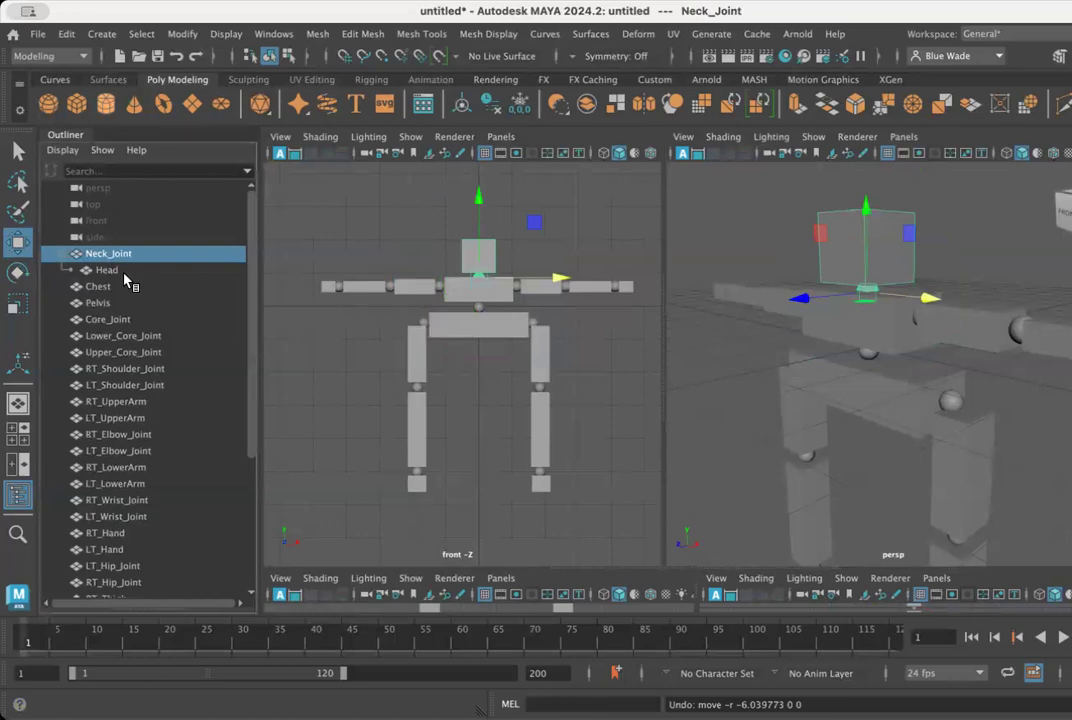
- Parent RT_UpperArm under RT_Shoulder_Joint in the Outliner and expand the shoulder joint to show its child
left_click(125, 369)
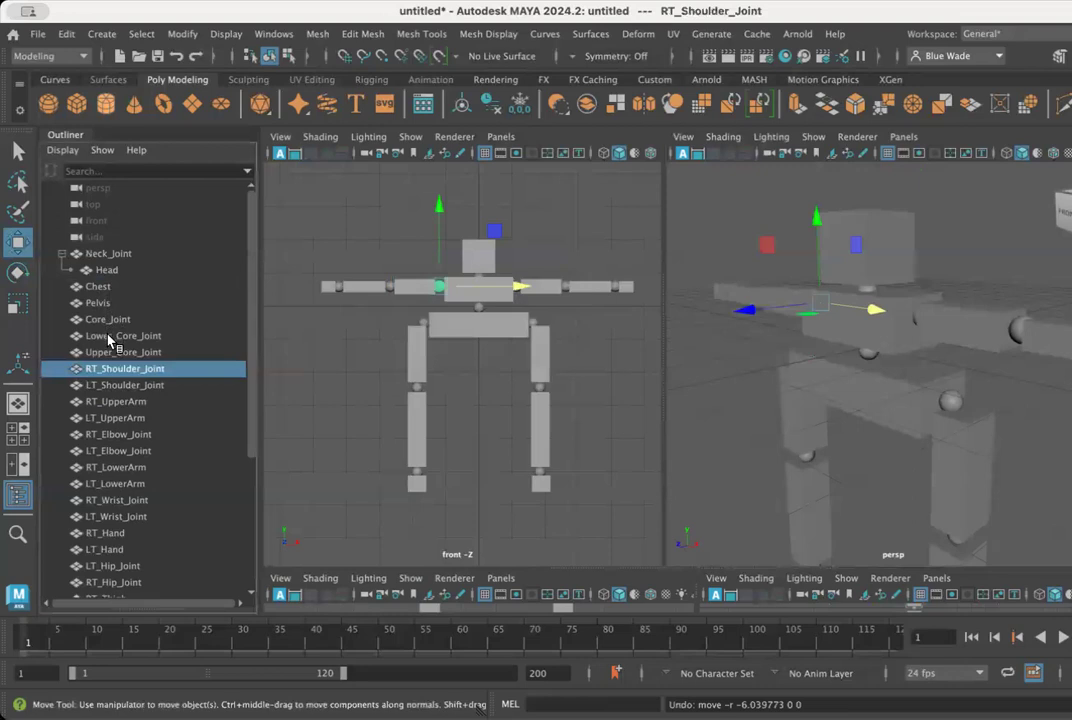
scroll(106, 320, "down", 4)
scroll(107, 357, "up", 3)
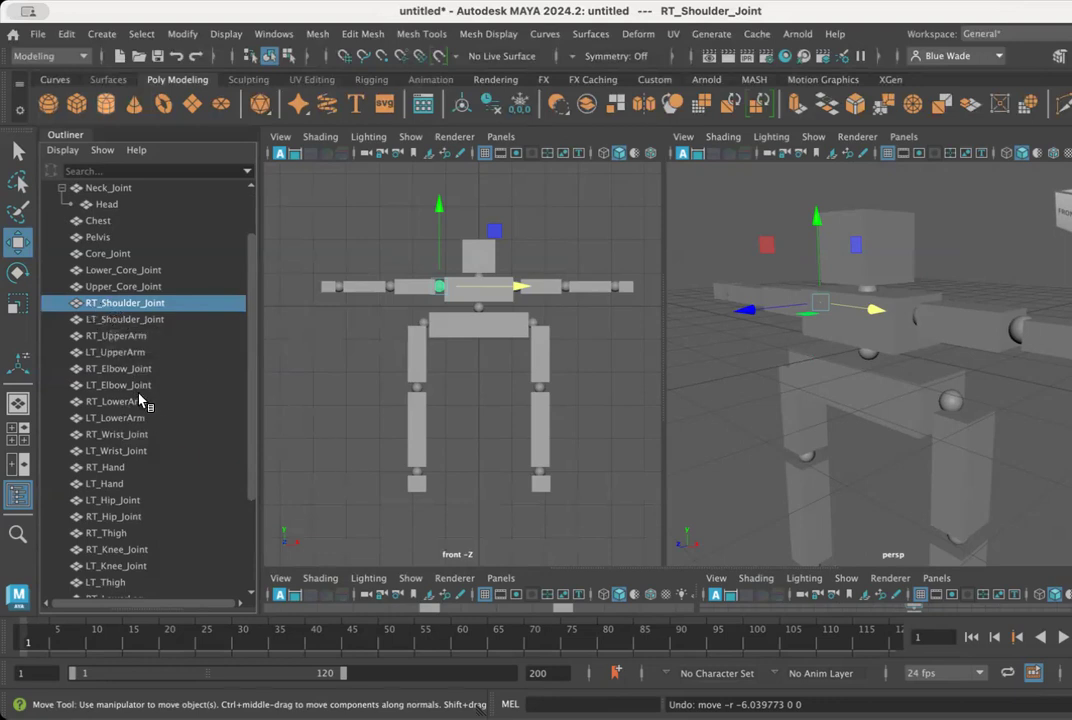
left_click(131, 337)
middle_click_drag(131, 337, 141, 298)
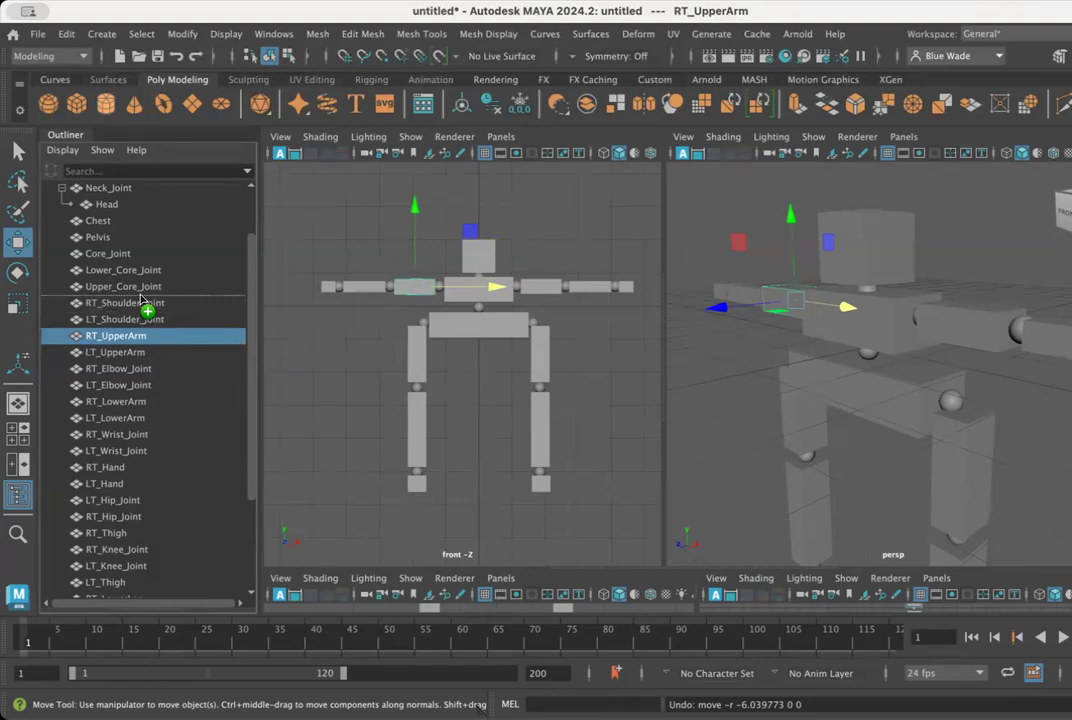
middle_click_drag(141, 297, 141, 298)
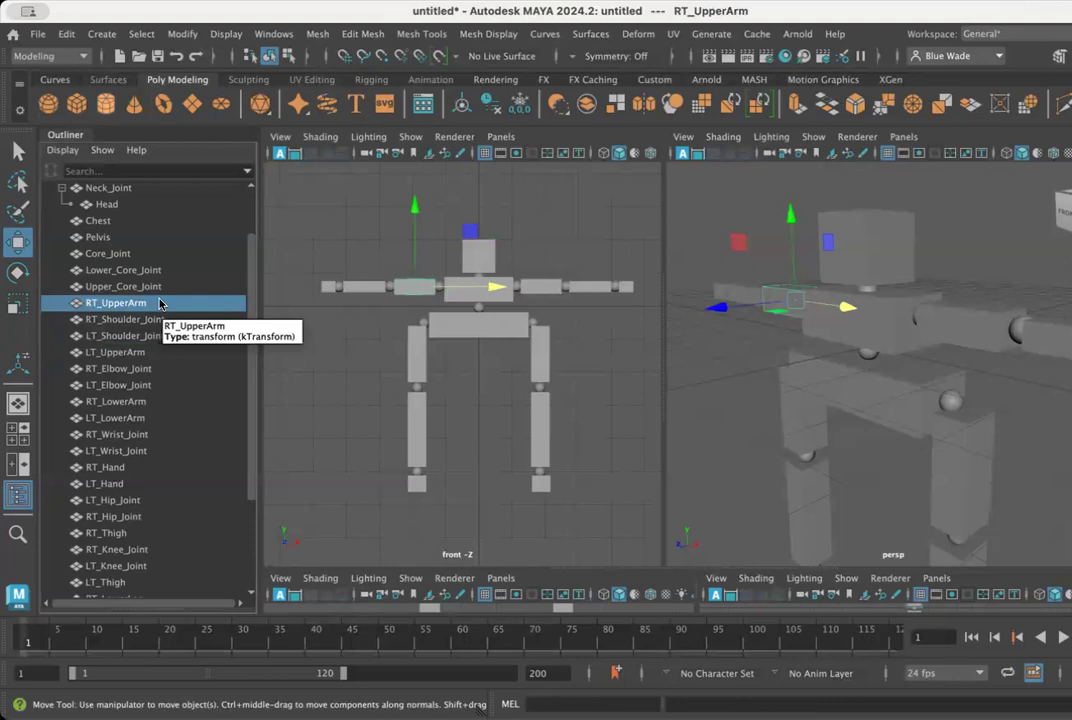
mouse_move(160, 307)
left_mouse_down()
mouse_move(130, 308)
mouse_move(158, 319)
left_mouse_up()
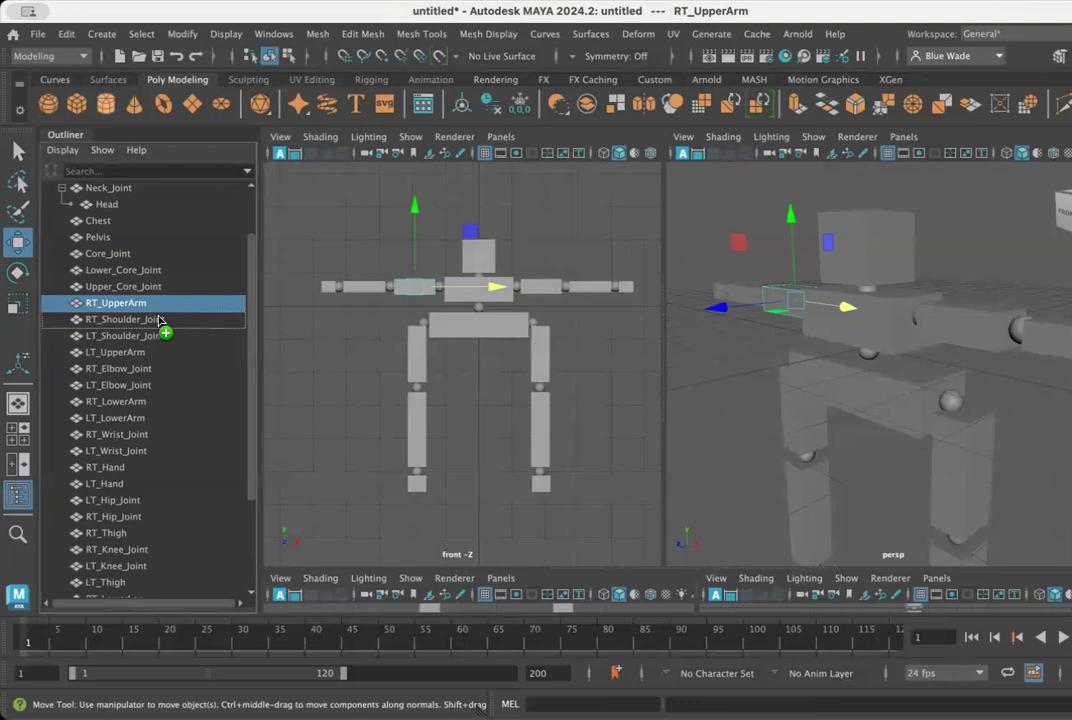
left_click_drag(160, 319, 160, 319)
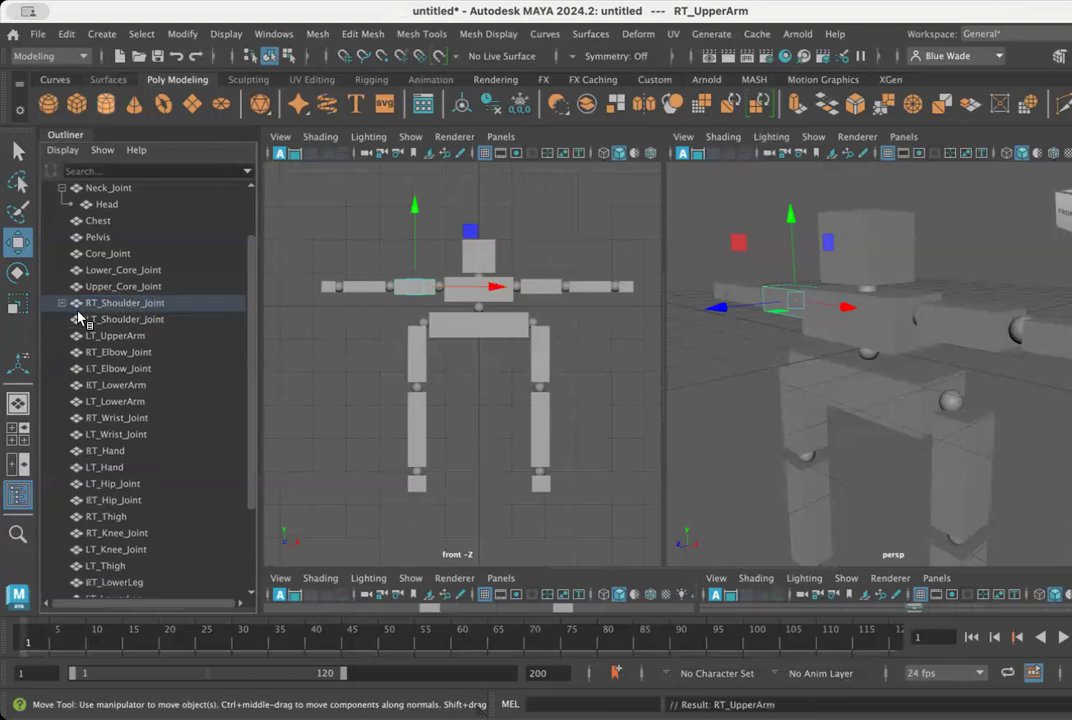
left_click(62, 303)
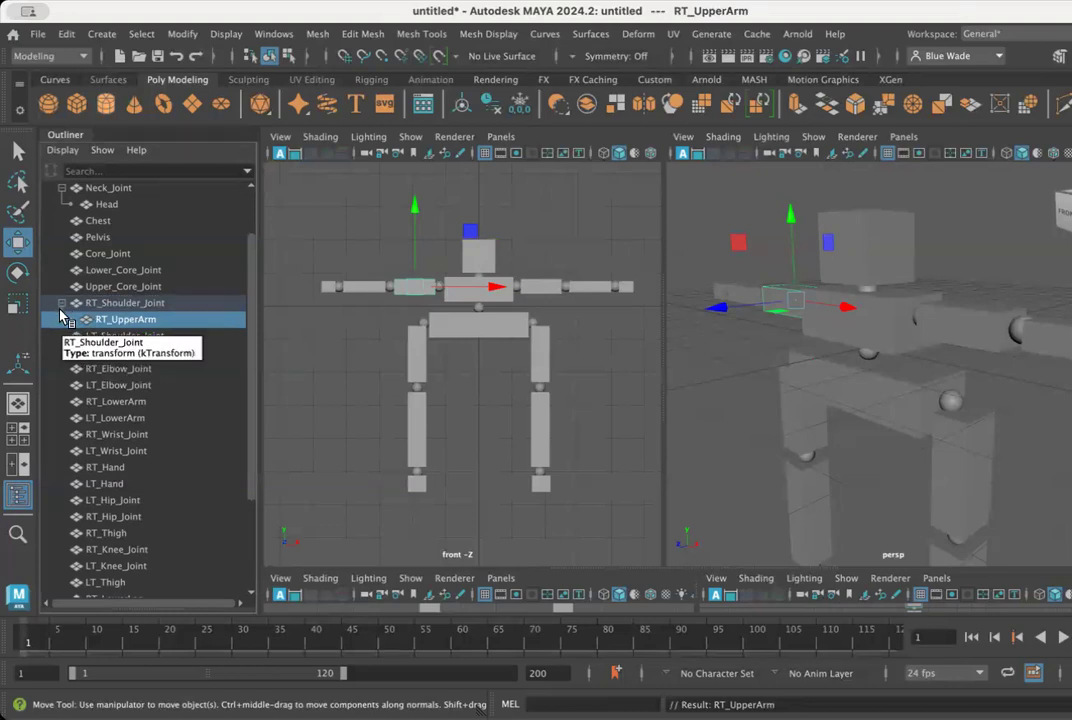
- Test the right shoulder by rotating RT_Shoulder_Joint about its Z axis to raise the upper arm, and undo the rotation
left_click(136, 305)
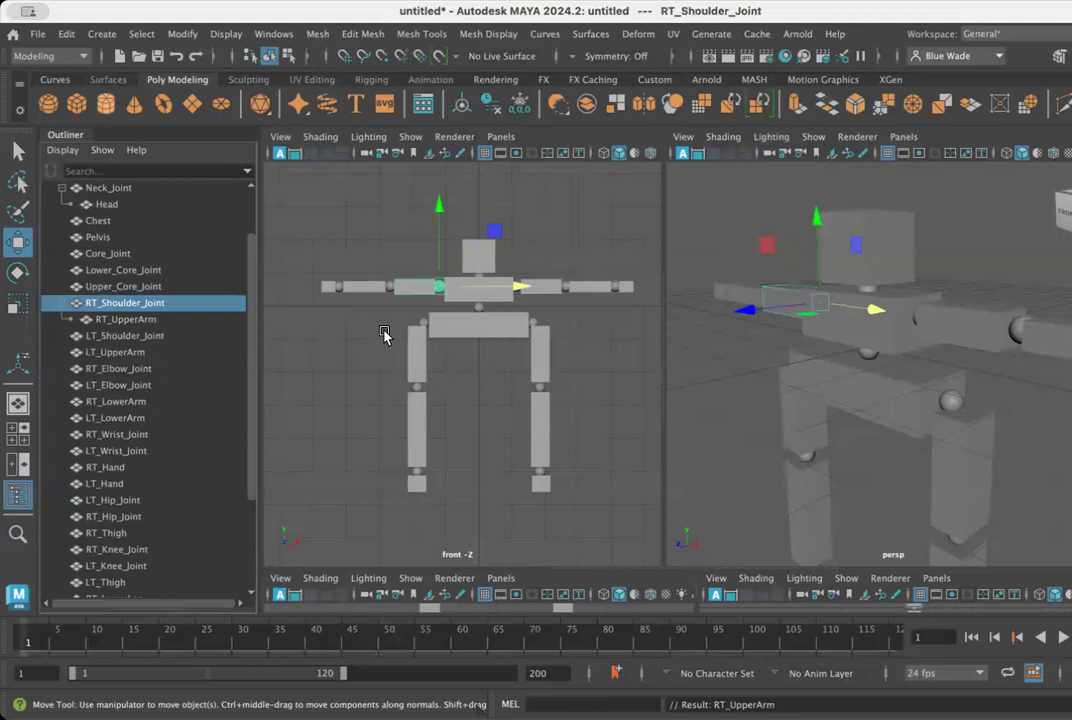
left_click_drag(822, 360, 861, 361, "alt")
key("e")
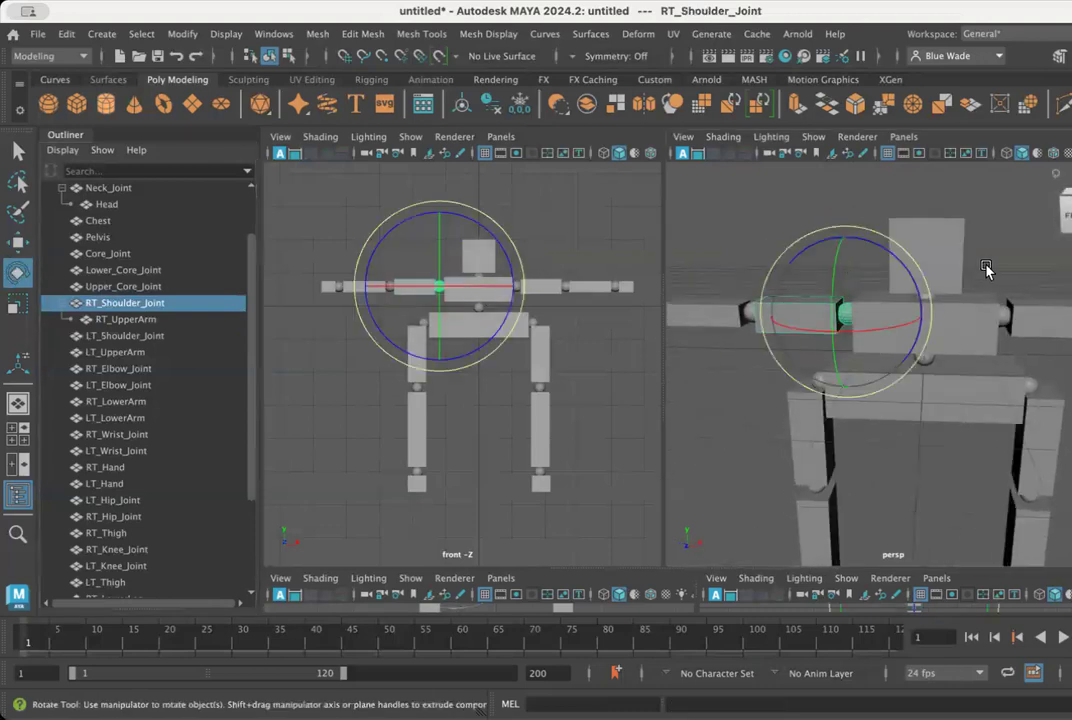
left_click_drag(912, 279, 921, 312)
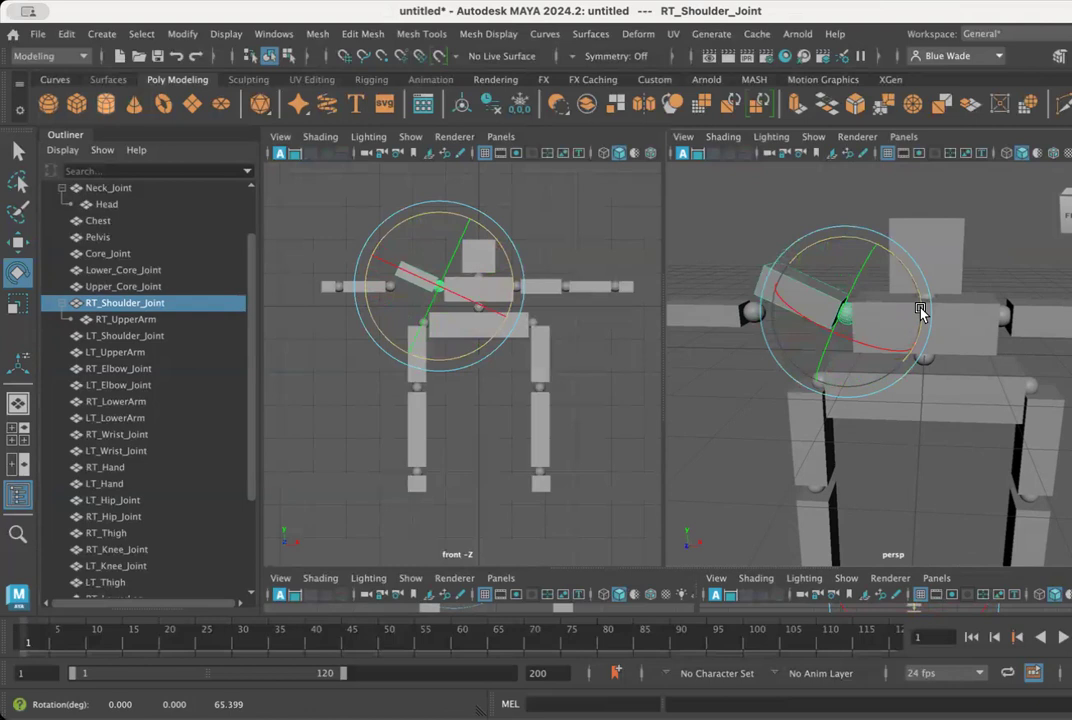
key("ctrl+z")
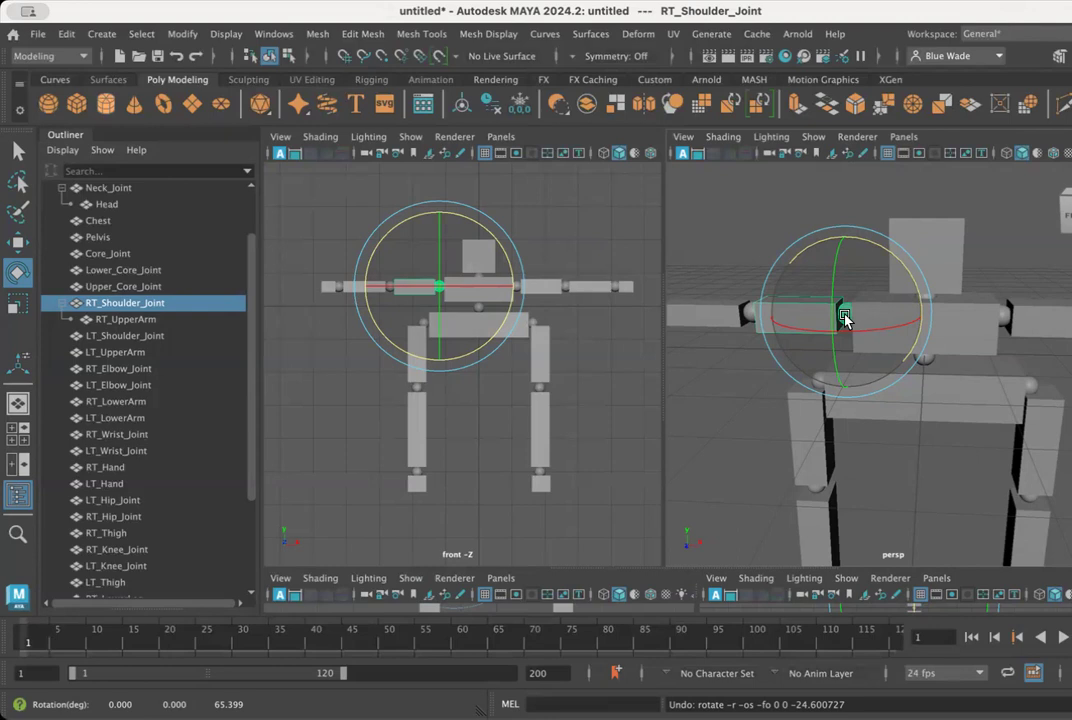
- Parent RT_Elbow_Joint under RT_Shoulder_Joint in the Outliner, alongside RT_UpperArm
right_click_drag(842, 336, 998, 348, "alt")
left_click_drag(793, 277, 842, 306, "alt")
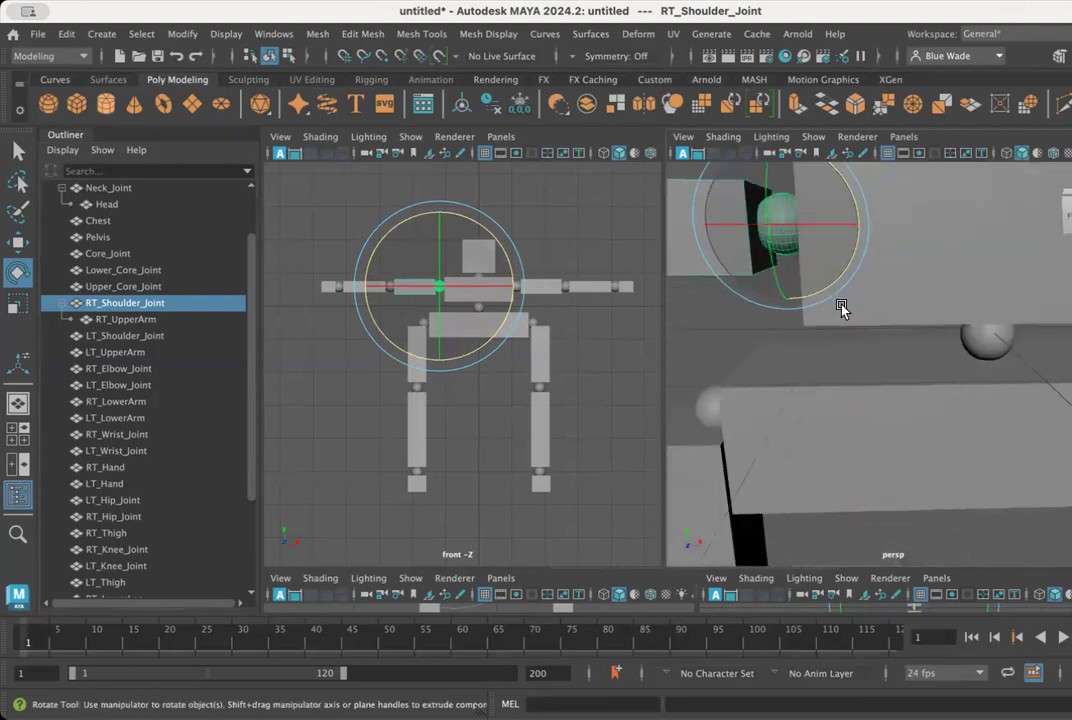
right_click_drag(842, 306, 907, 304, "alt")
mouse_move(907, 304)
left_mouse_down("alt")
mouse_move(900, 330)
mouse_move(910, 302)
left_mouse_up("alt")
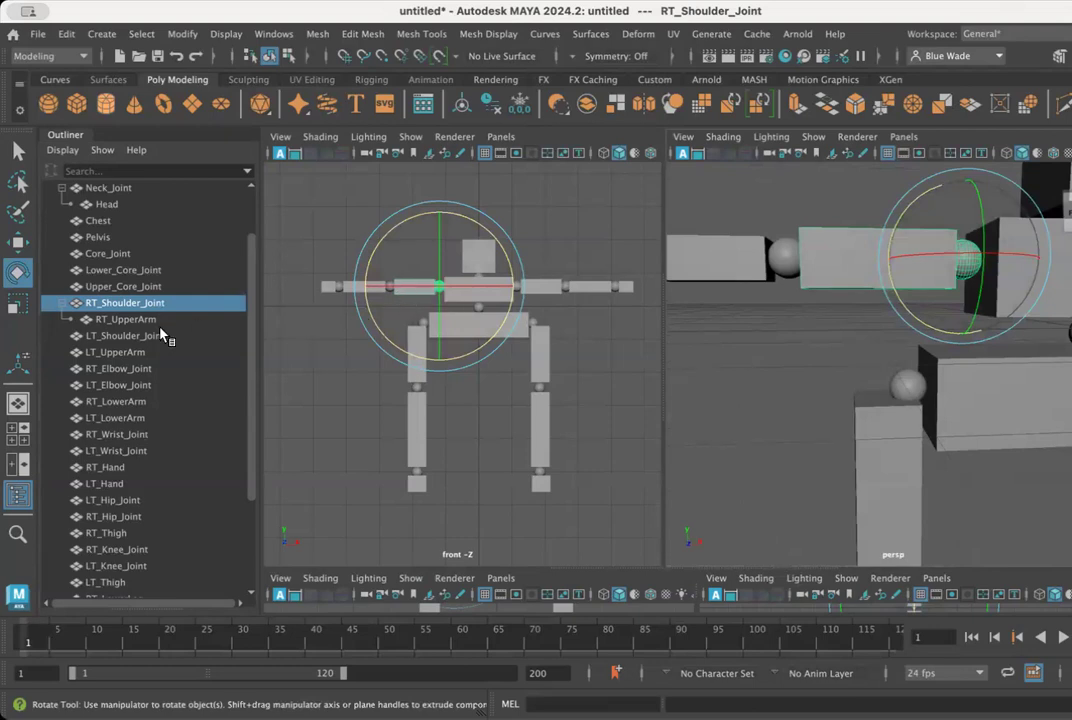
middle_click_drag(140, 336, 128, 303)
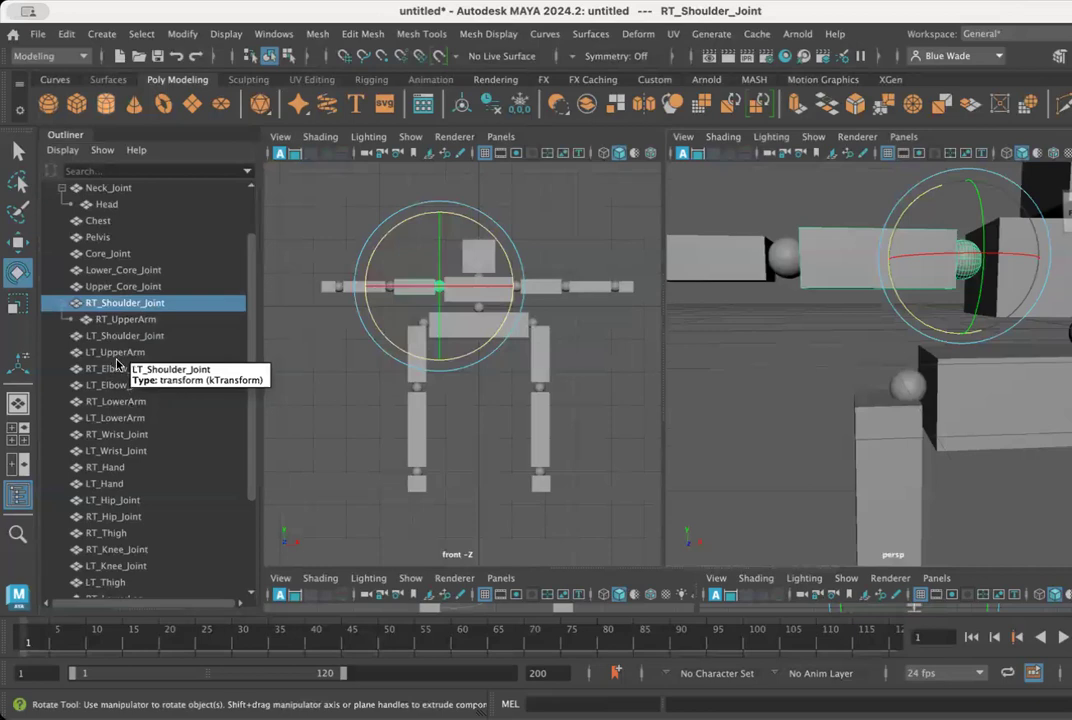
left_click(118, 369)
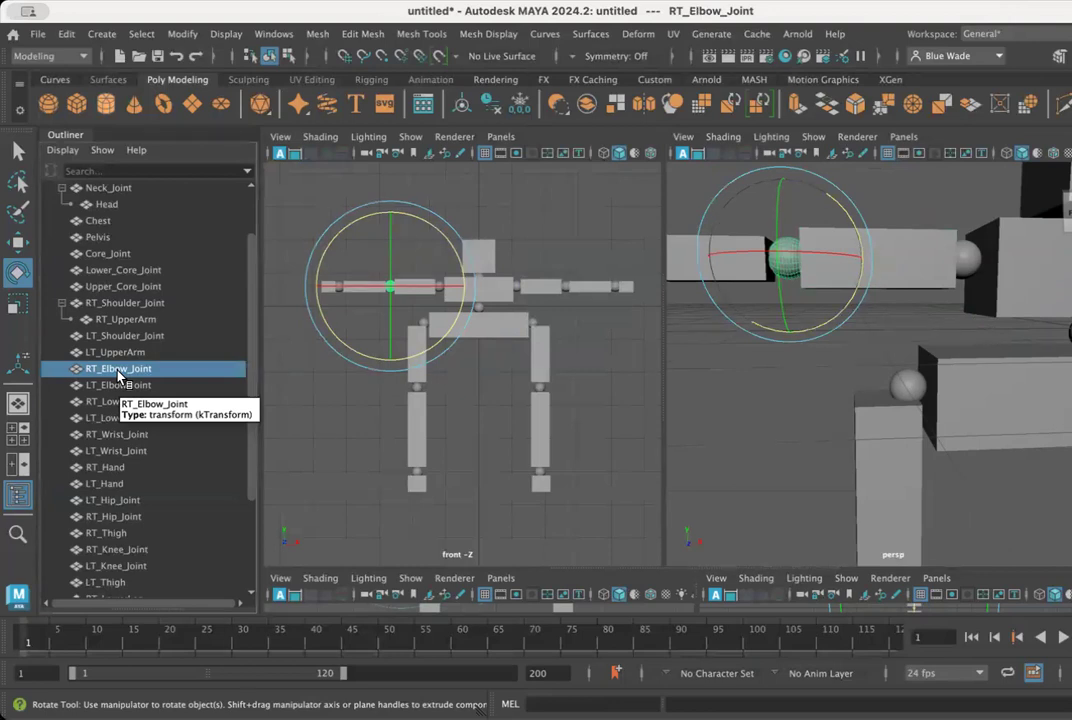
left_click_drag(118, 375, 132, 306)
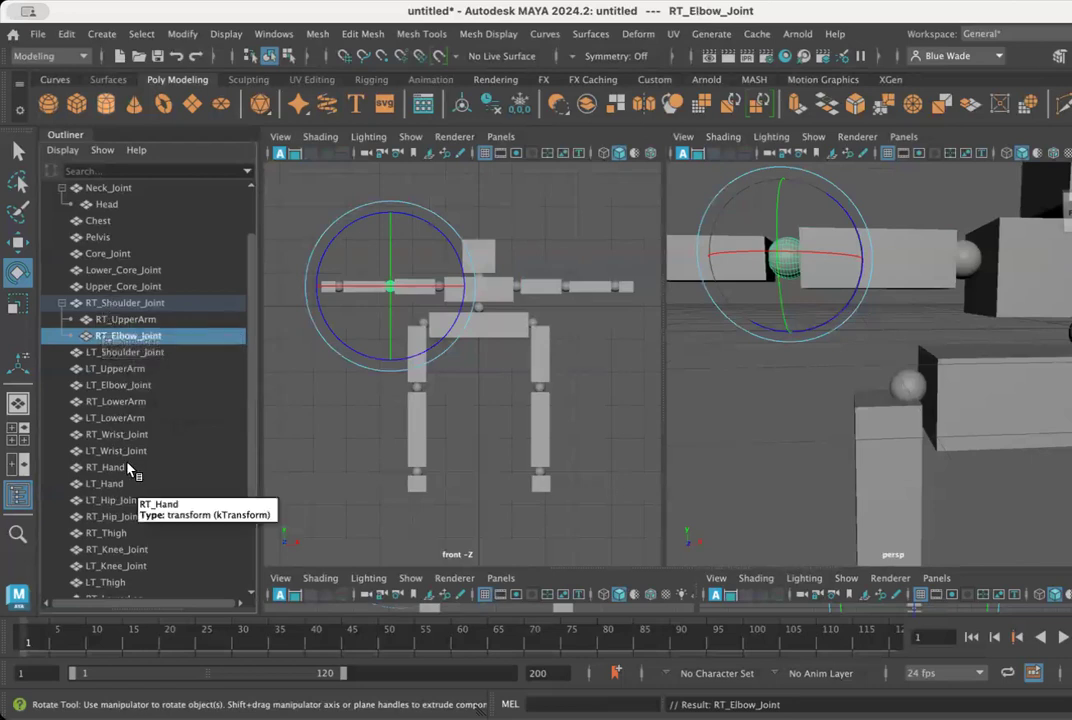
- Parent RT_LowerArm under RT_Elbow_Joint in the Outliner and expand the elbow joint to show its child
left_click(128, 404)
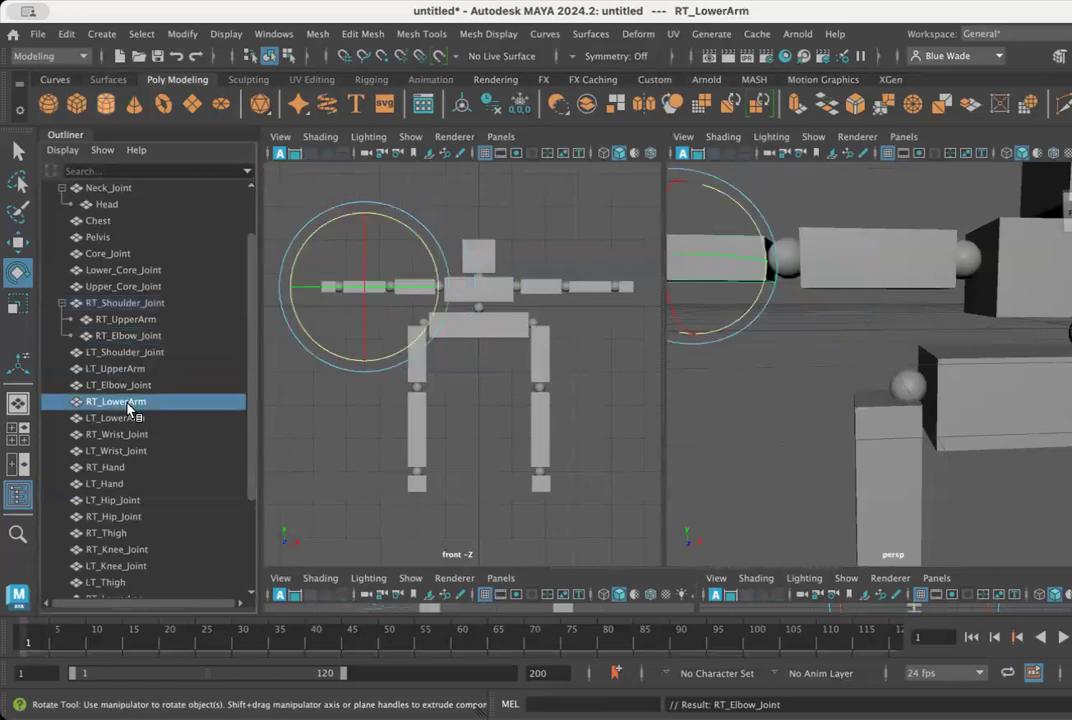
left_click_drag(128, 407, 149, 338)
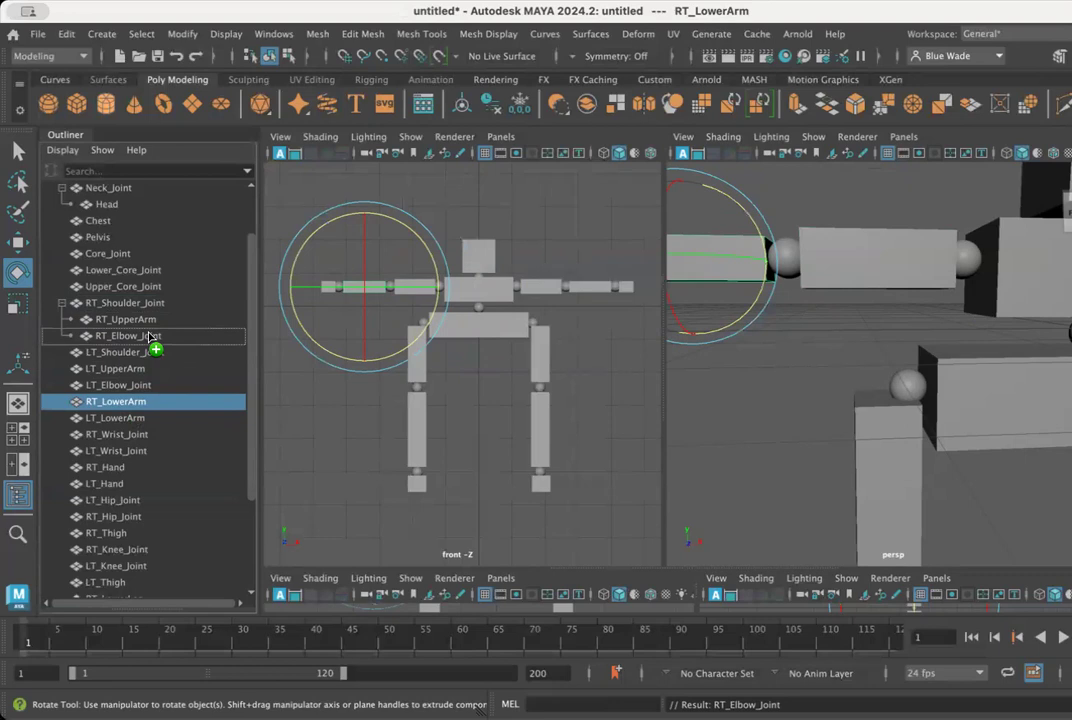
left_click_drag(149, 338, 148, 338)
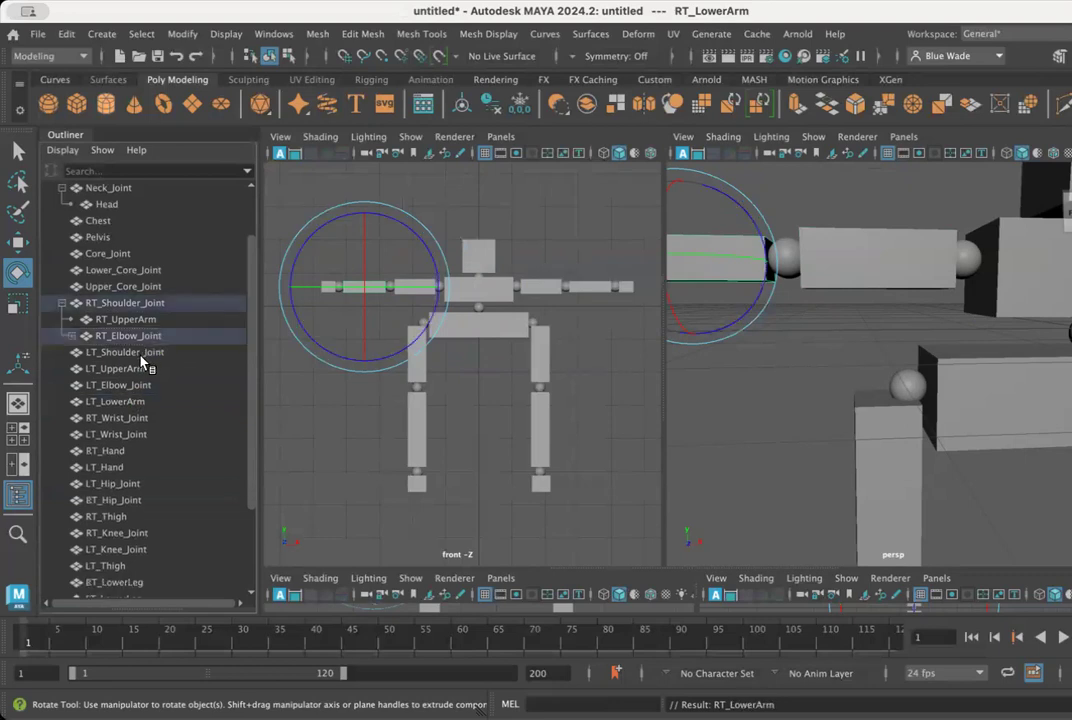
left_click(74, 337)
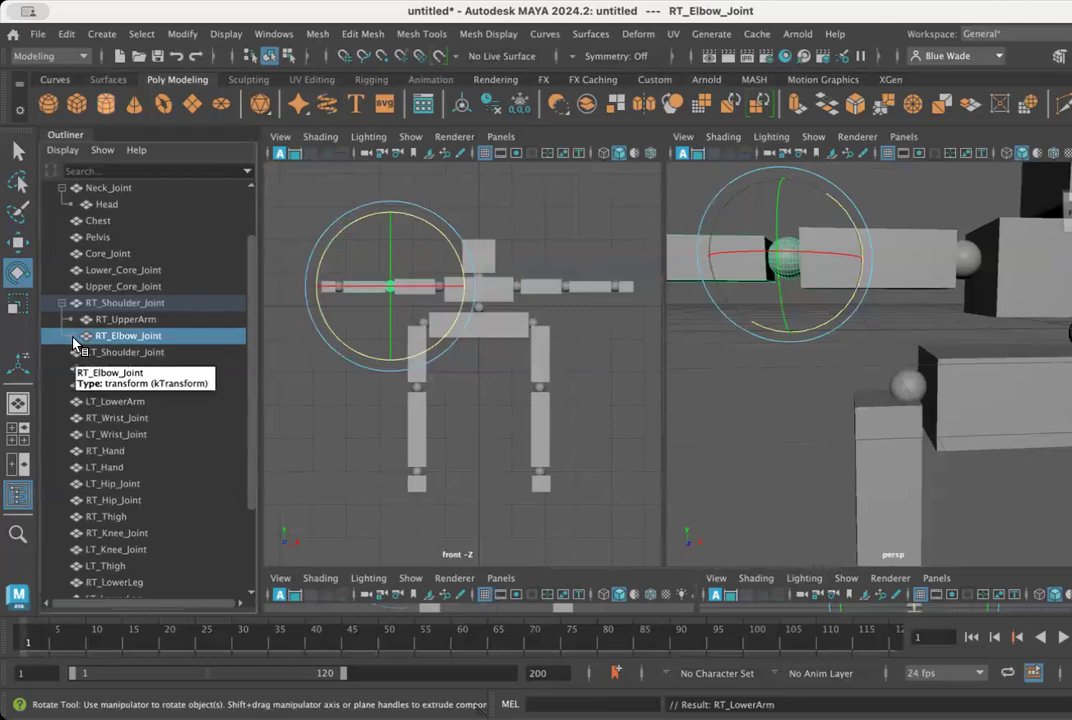
left_click(74, 338)
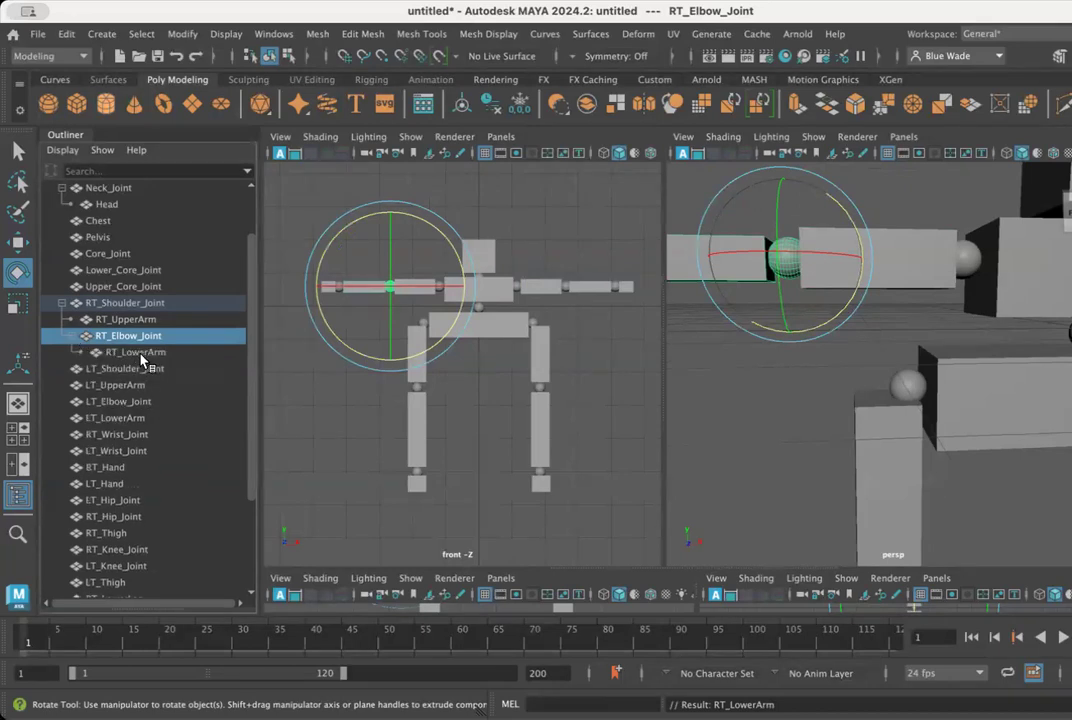
- Parent RT_Wrist_Joint under RT_Elbow_Joint in the Outliner and select the elbow joint
left_click(124, 303)
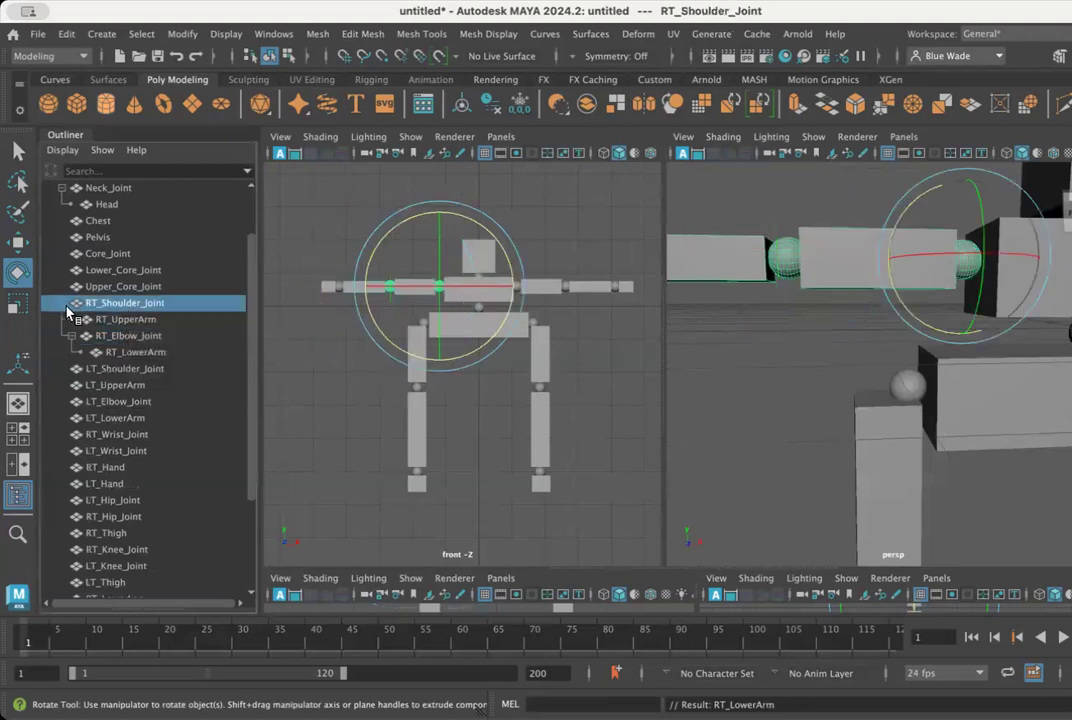
left_click(125, 337)
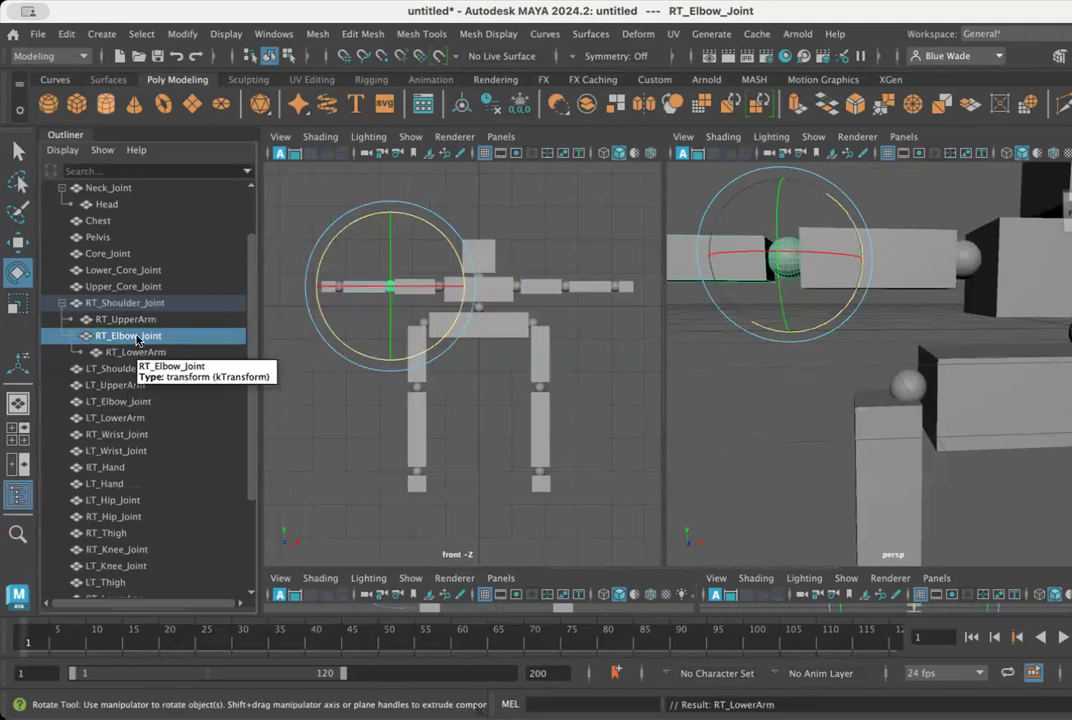
left_click(131, 436)
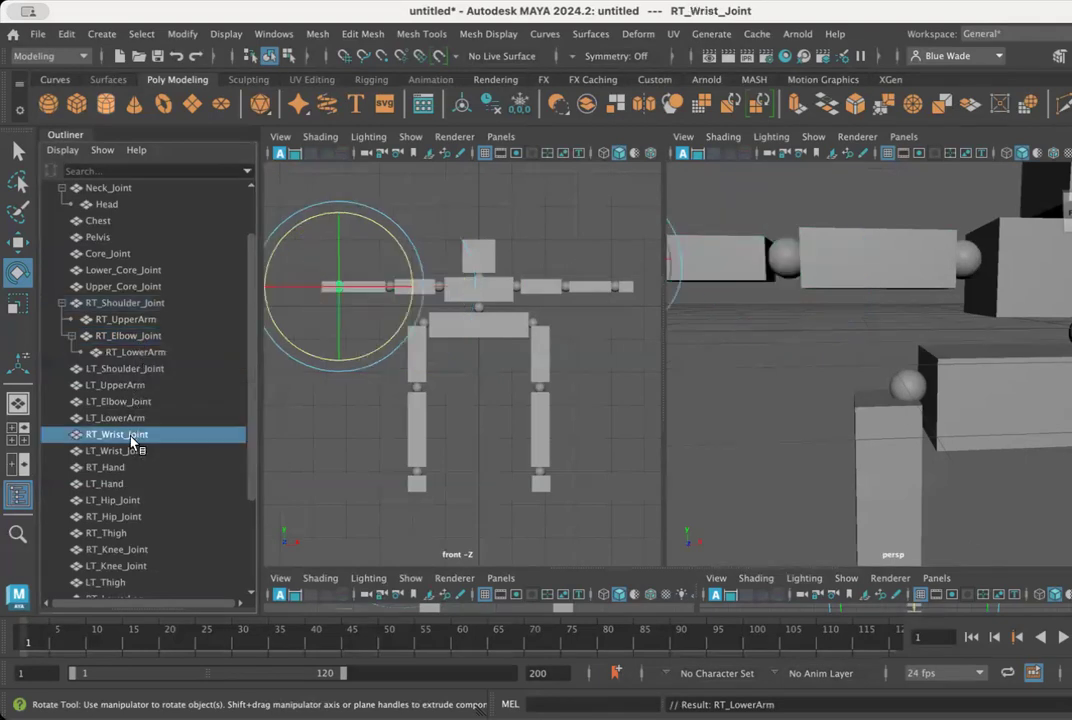
left_click_drag(131, 436, 133, 341)
left_click(133, 338)
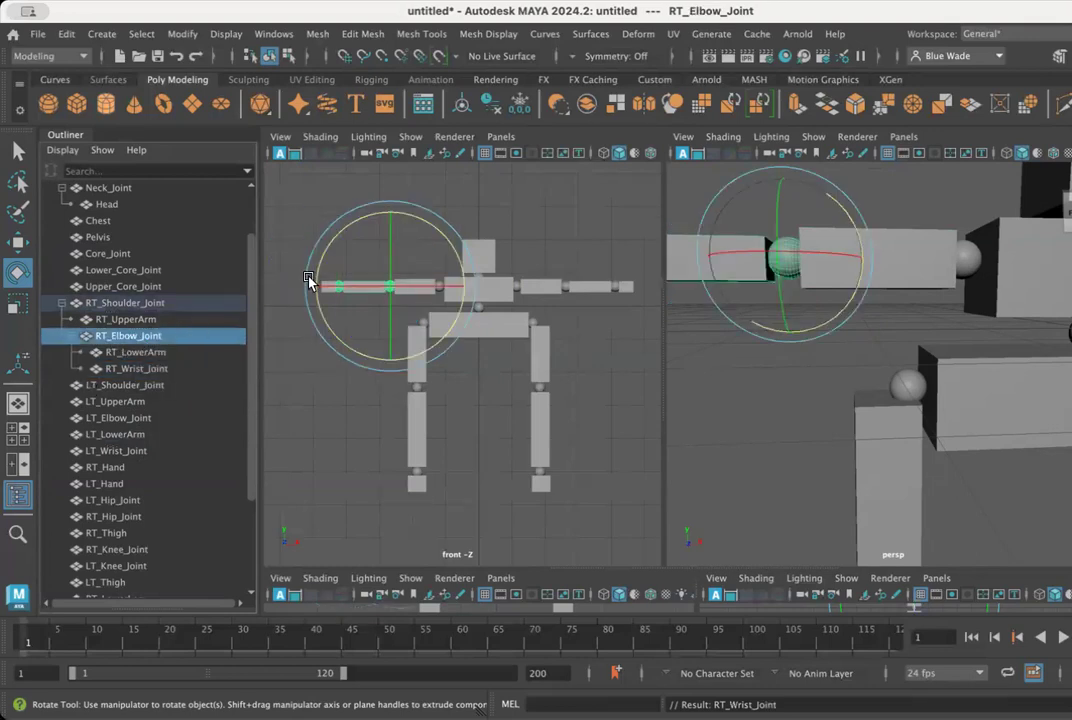
- Test the right arm chain by freely rotating RT_Shoulder_Joint to raise the arm, and undo the rotation
scroll(805, 390, "down", 4)
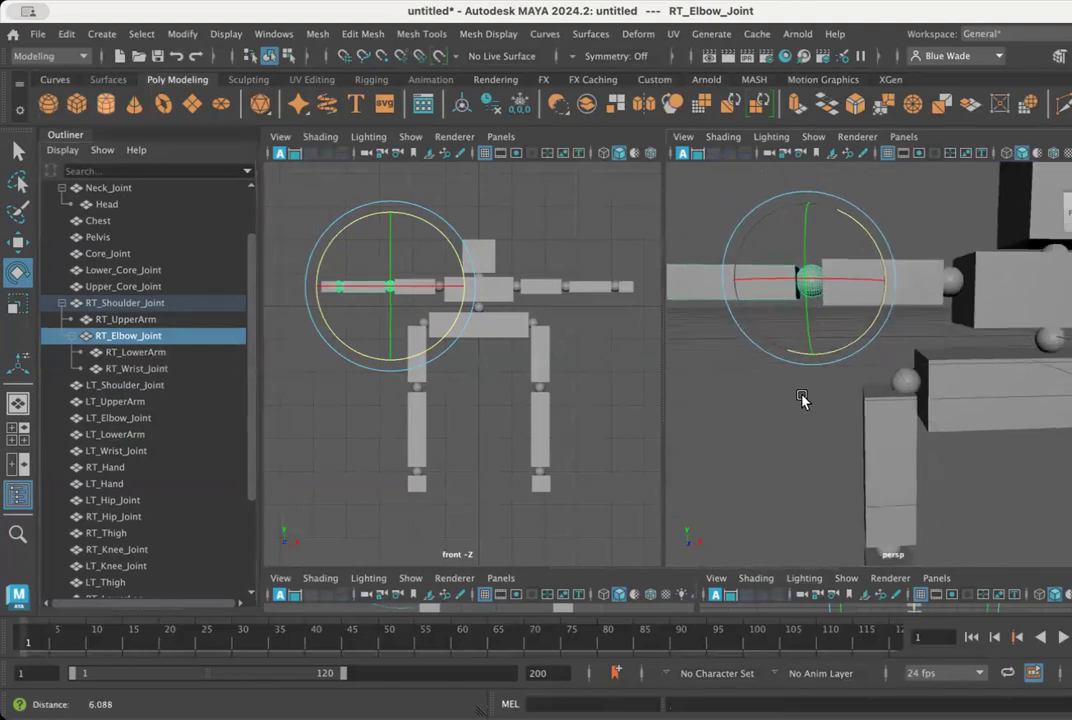
left_click_drag(760, 380, 753, 376, "alt")
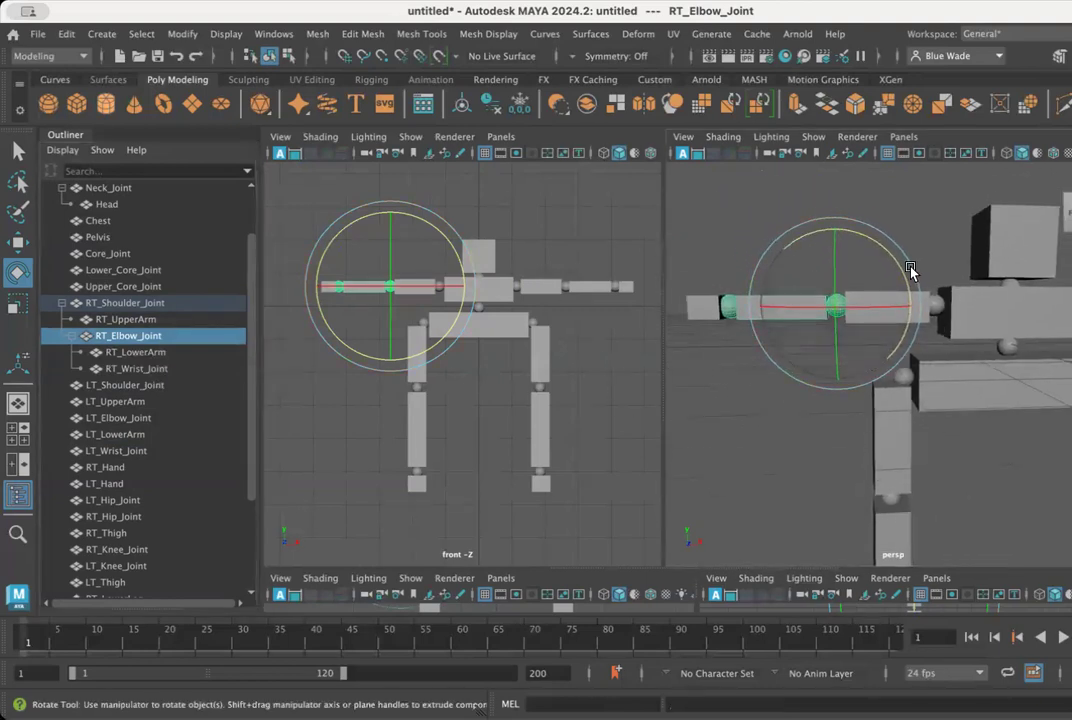
left_click(128, 303)
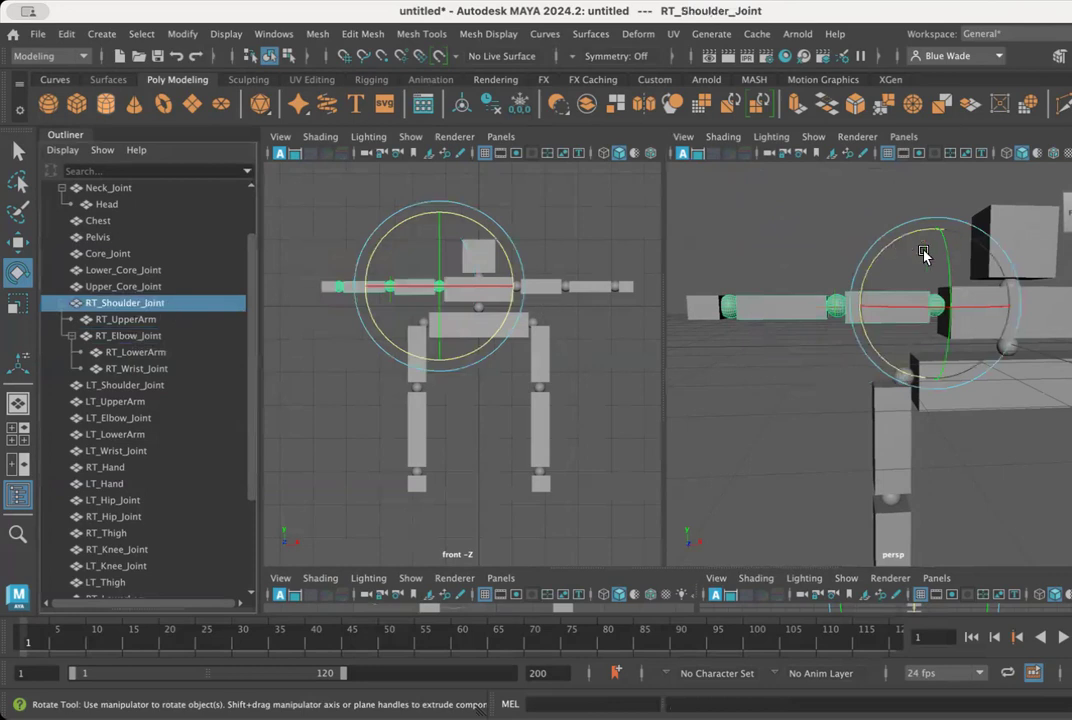
mouse_move(917, 238)
left_mouse_down()
mouse_move(981, 220)
mouse_move(1002, 230)
mouse_move(905, 232)
mouse_move(873, 278)
mouse_move(883, 234)
mouse_move(921, 220)
mouse_move(945, 244)
mouse_move(933, 242)
left_mouse_up()
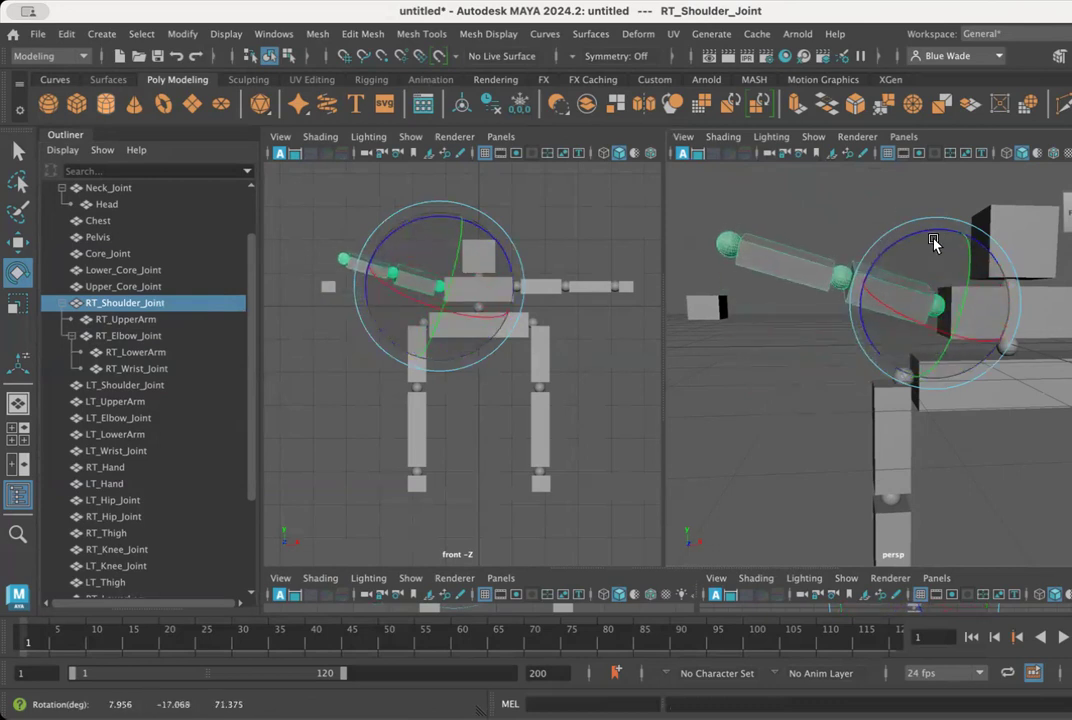
key("z")
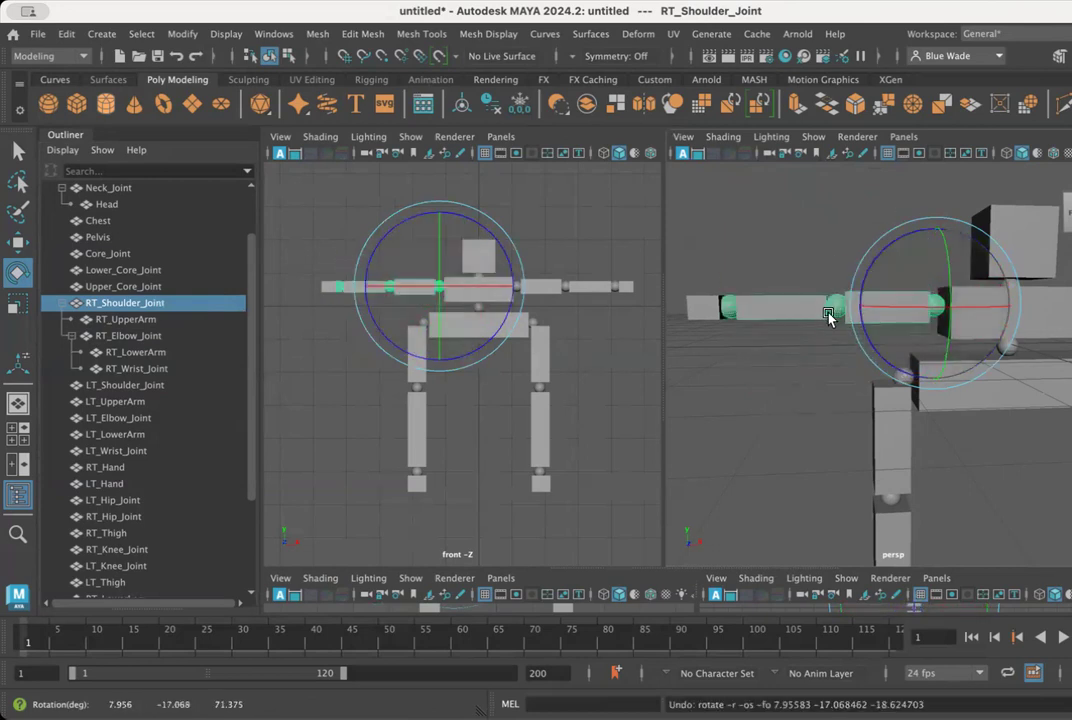
- Test the right elbow by rotating RT_Elbow_Joint about its Z axis to raise the lower arm and wrist, and undo it
left_click(818, 235)
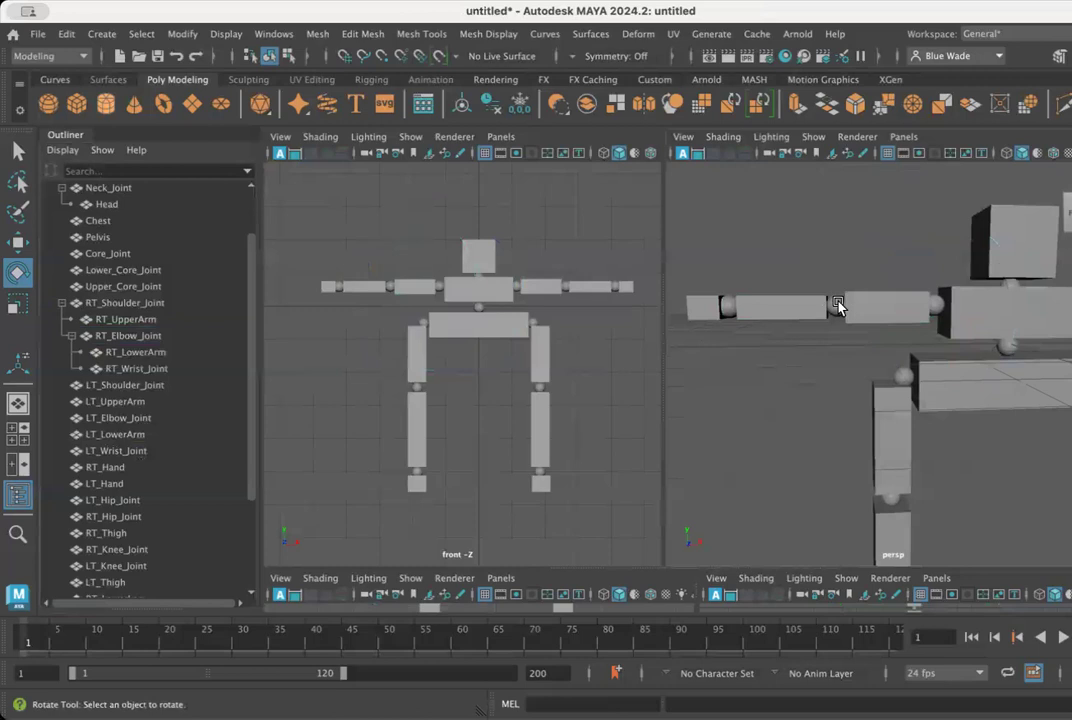
left_click(838, 307)
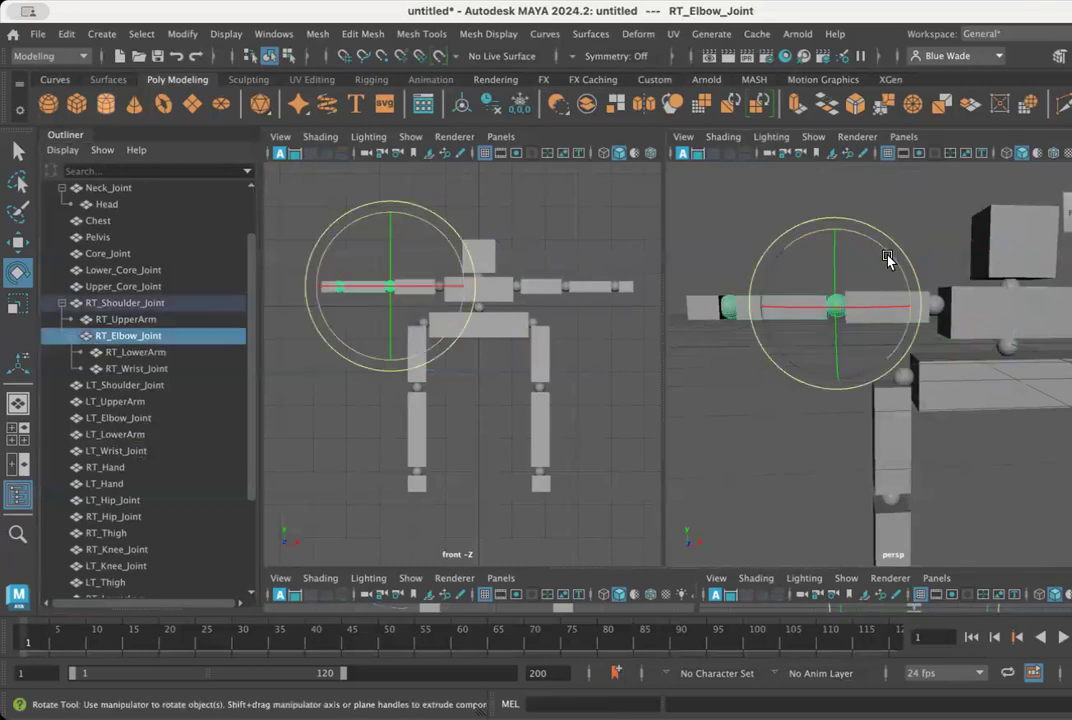
left_click_drag(887, 259, 876, 294)
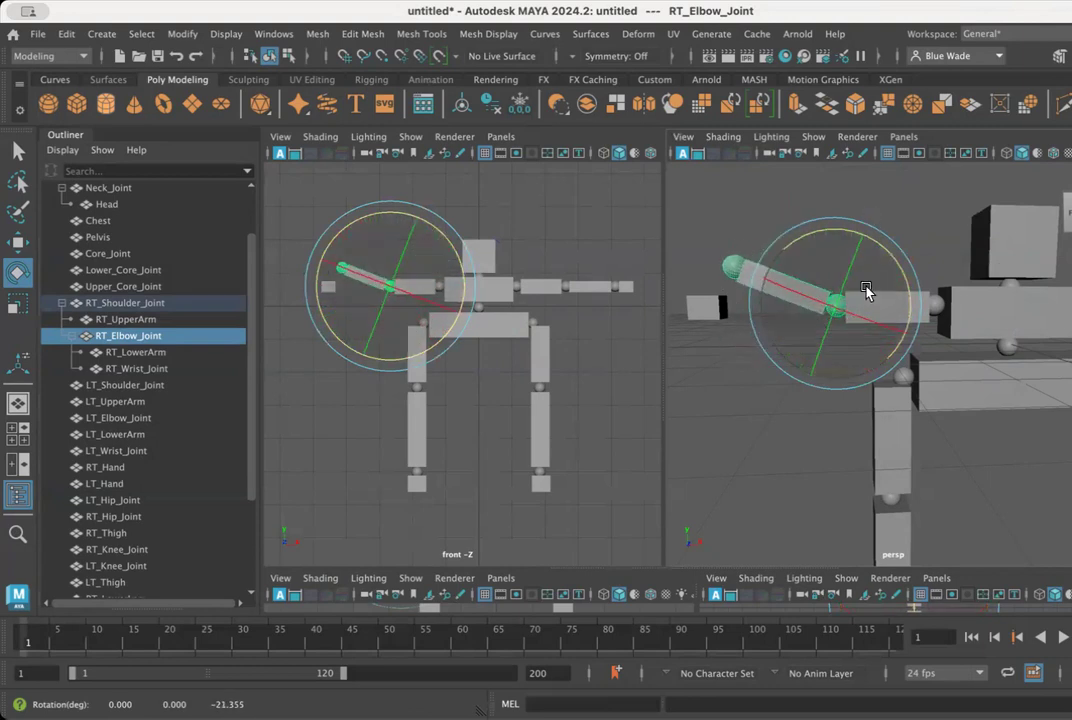
key("super+z")
- Parent RT_Hand under RT_Wrist_Joint in the Outliner and expand the wrist joint to show its child
right_click_drag(741, 395, 906, 359, "alt")
mouse_move(906, 362)
left_mouse_down("alt")
mouse_move(842, 347)
mouse_move(888, 352)
left_mouse_up("alt")
left_click_drag(761, 359, 782, 333, "alt")
middle_click_drag(782, 333, 867, 296, "alt")
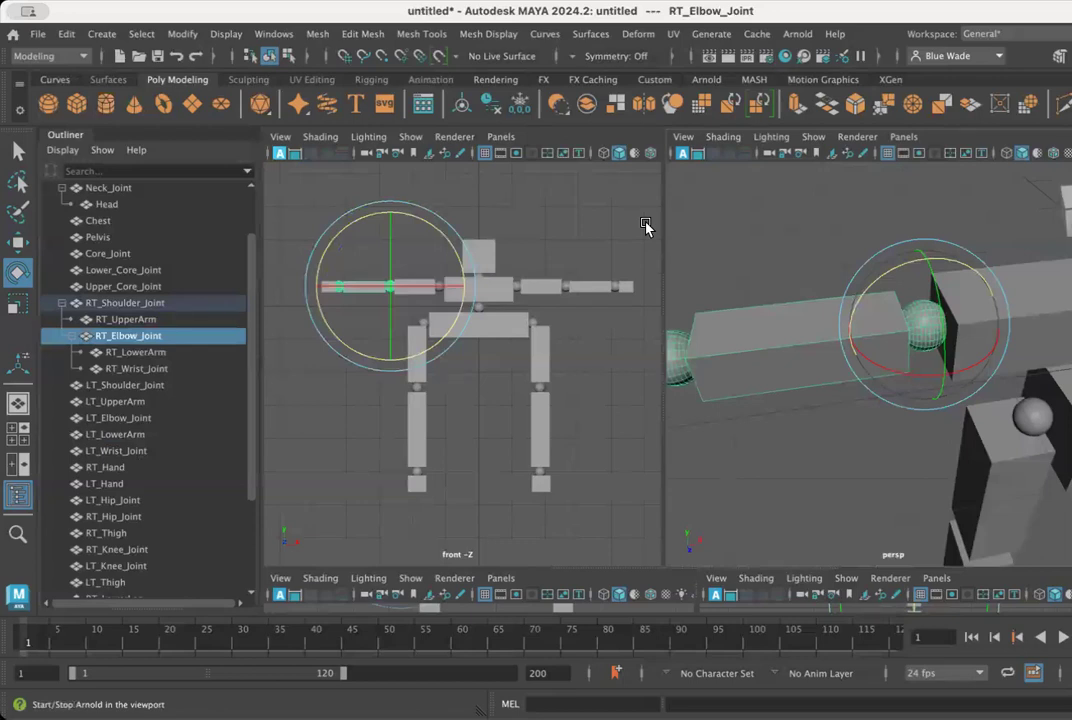
left_click_drag(869, 364, 814, 373, "alt")
right_click_drag(797, 364, 849, 359, "alt")
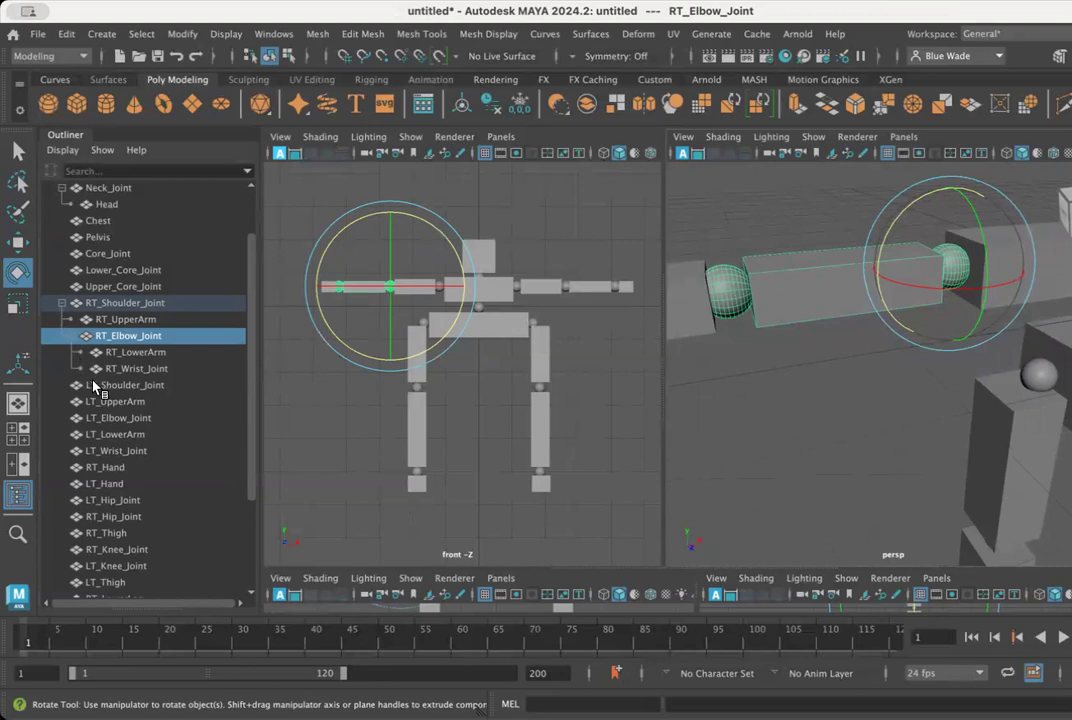
left_click_drag(924, 407, 890, 407, "alt")
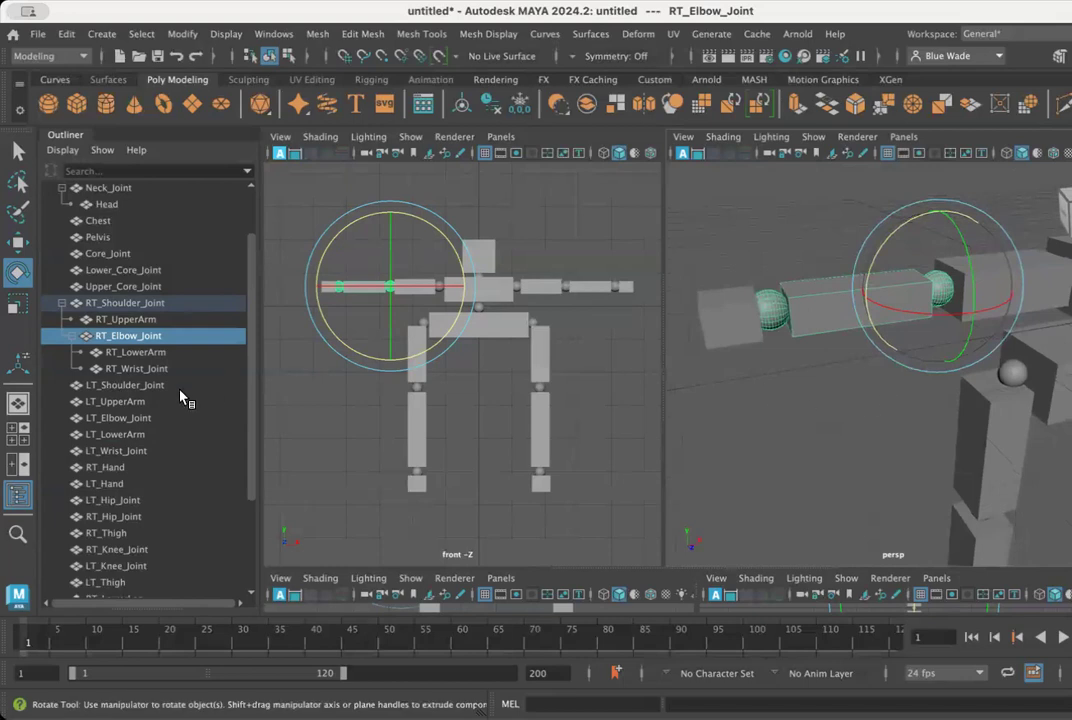
left_click(108, 467)
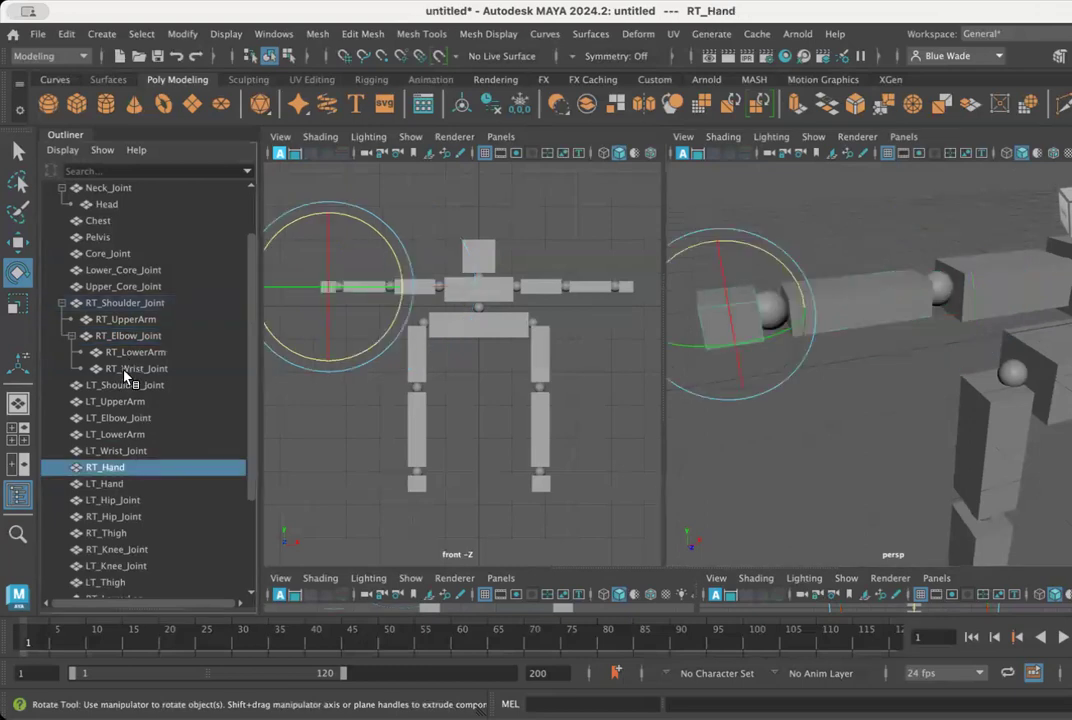
left_click_drag(118, 338, 130, 347)
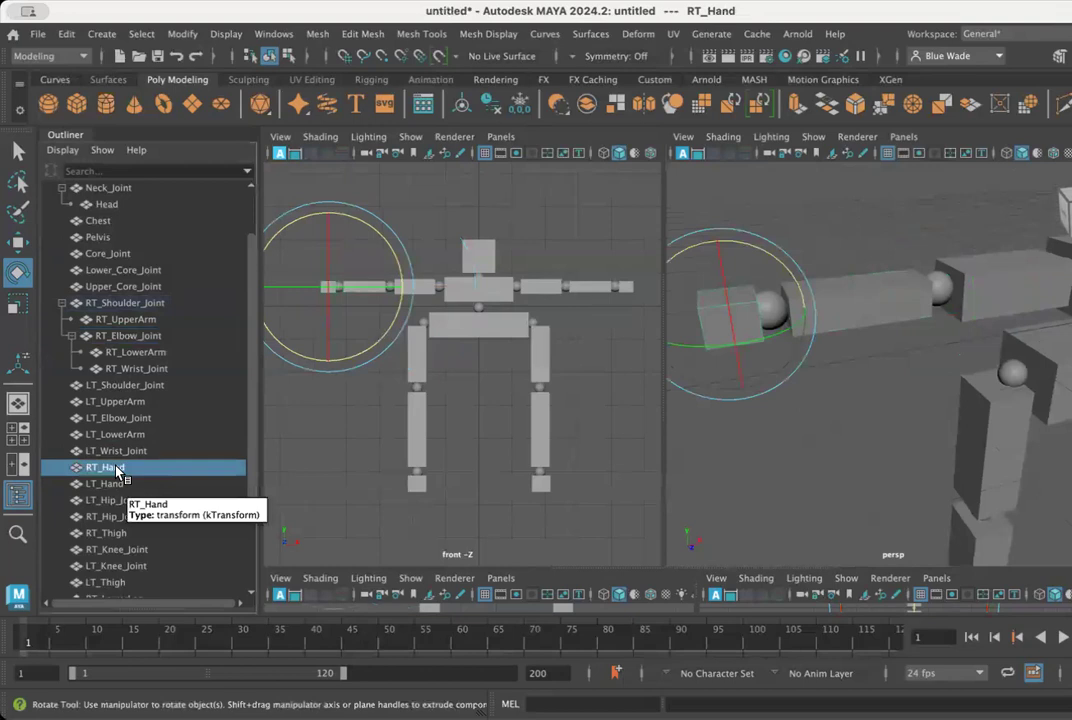
left_click_drag(117, 470, 147, 374)
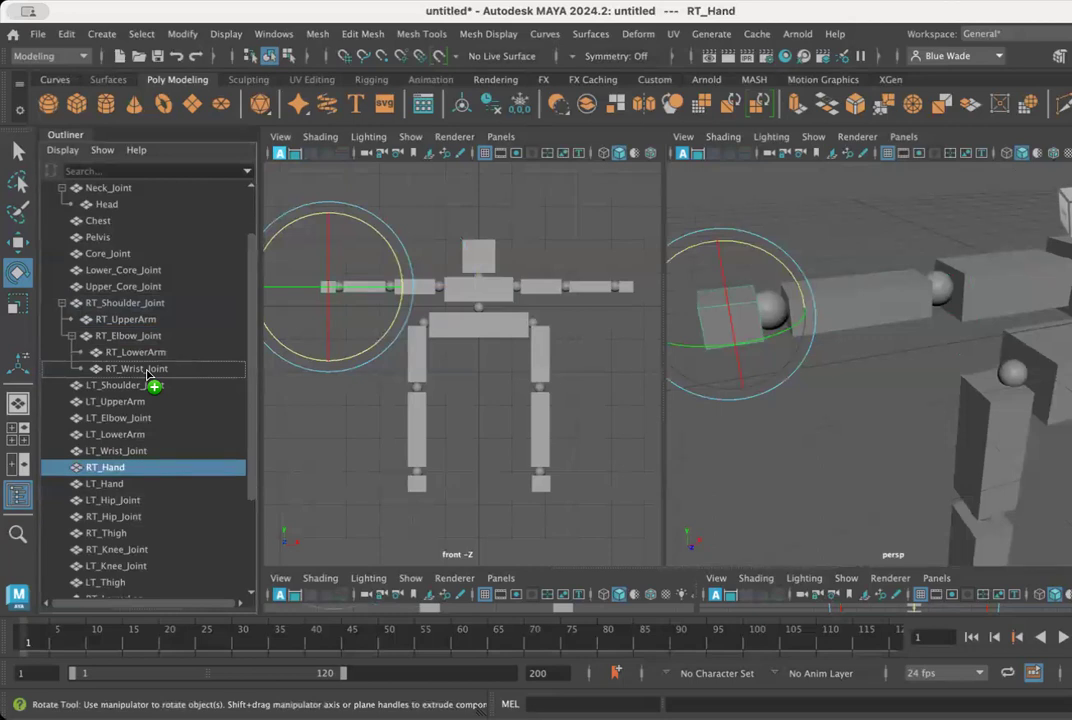
left_click_drag(147, 374, 149, 375)
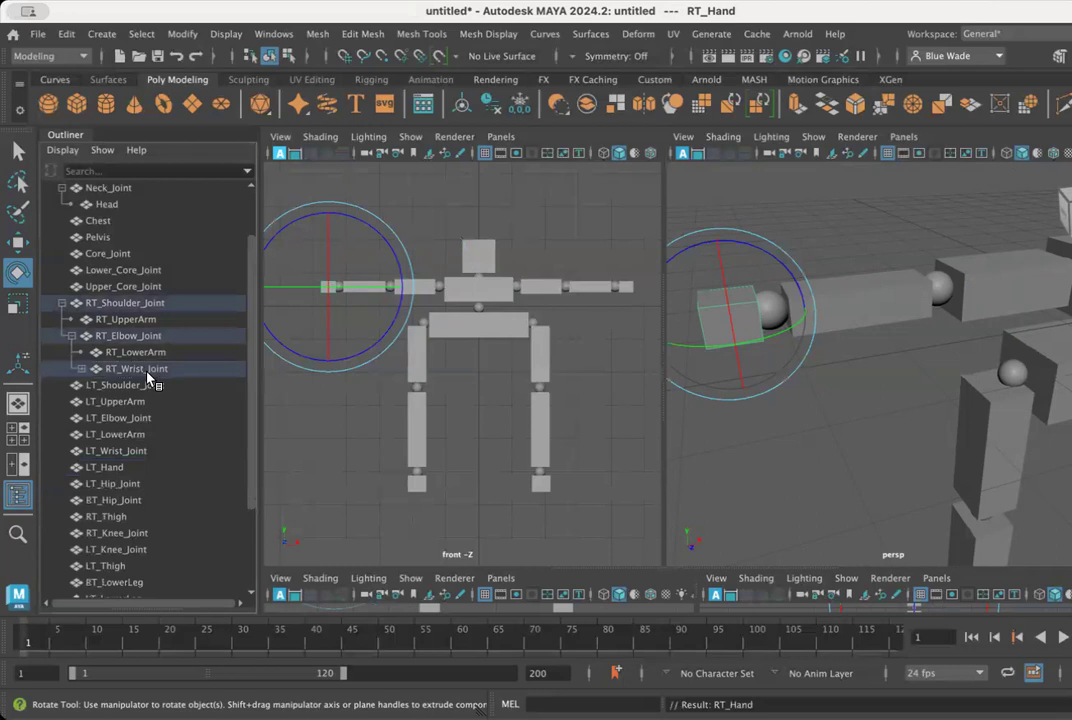
left_click(81, 369)
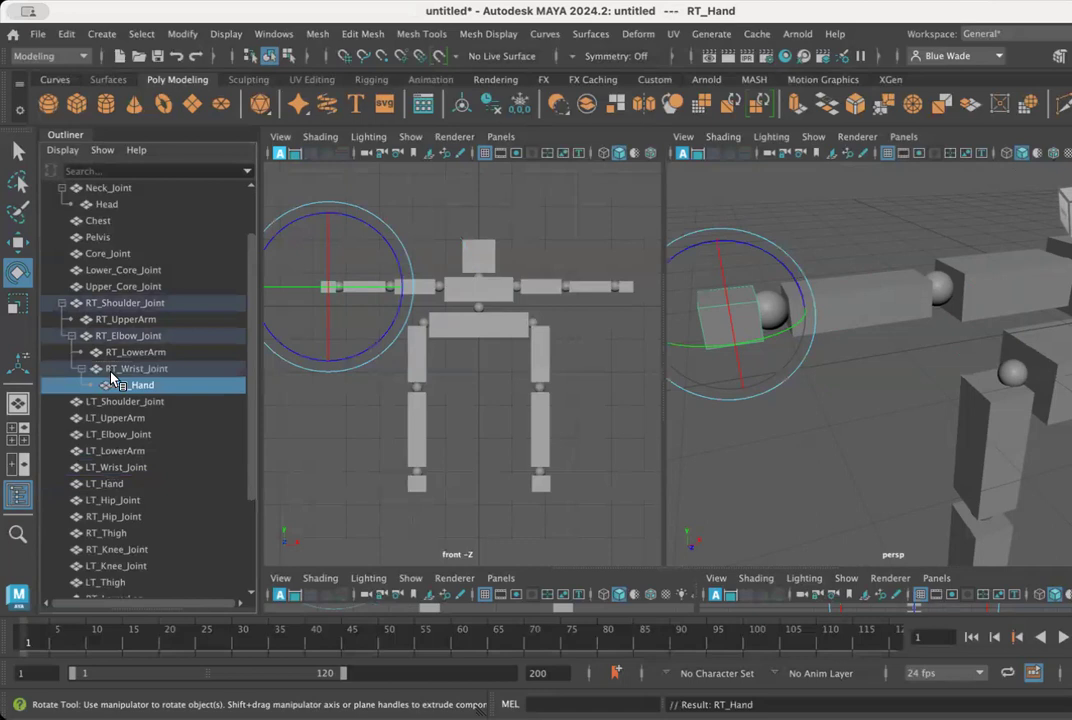
- Select RT_Shoulder_Joint and collapse and re-expand its hierarchy to review the complete right arm chain
left_click_drag(109, 370, 156, 377)
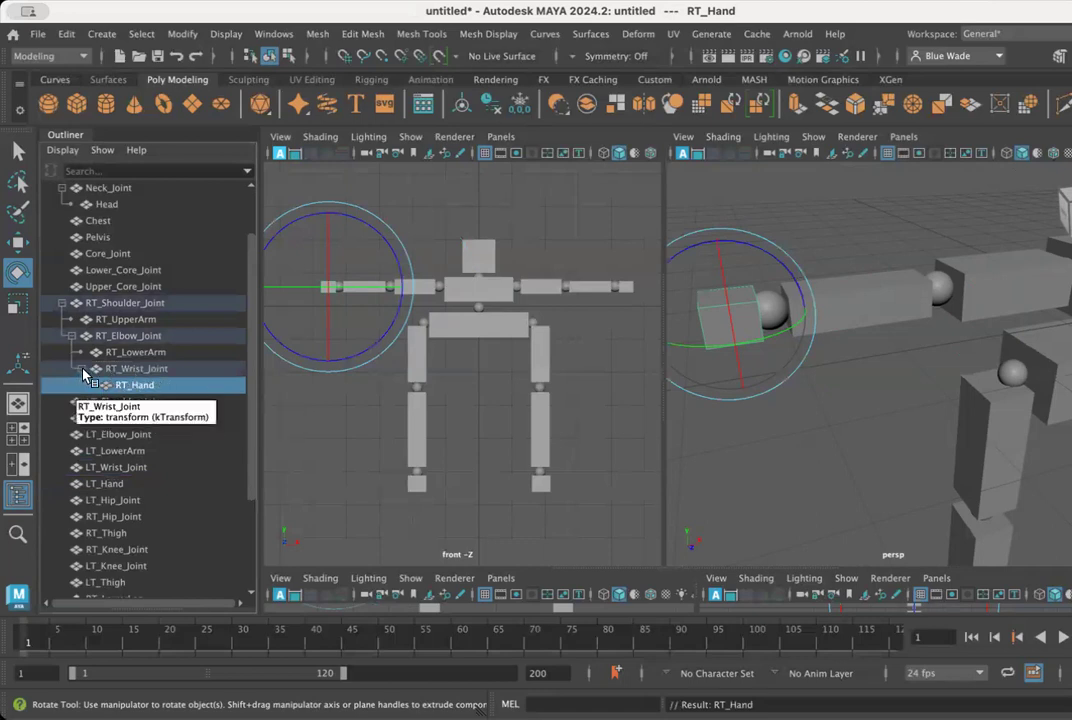
left_click(143, 370)
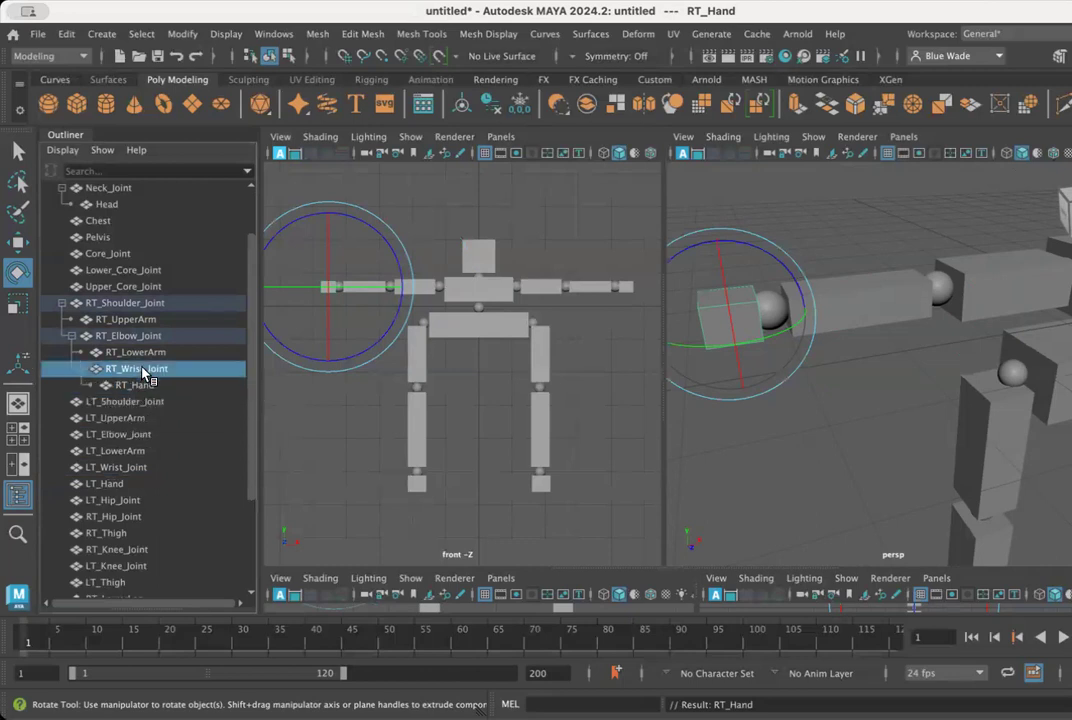
left_click(115, 303)
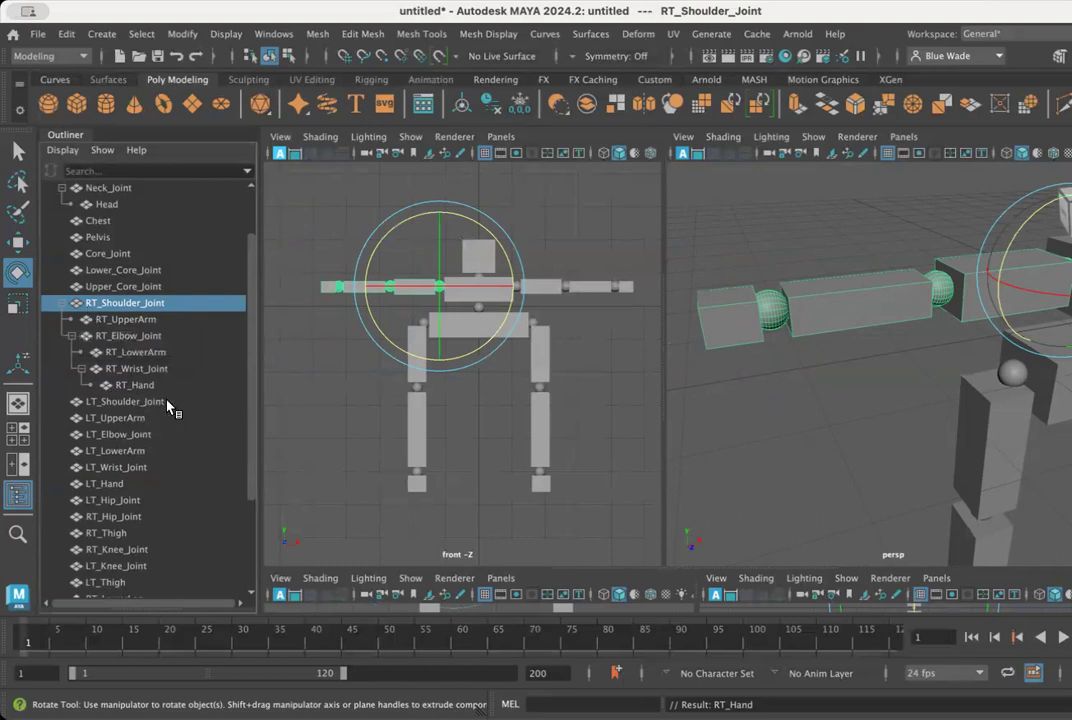
left_click(62, 303)
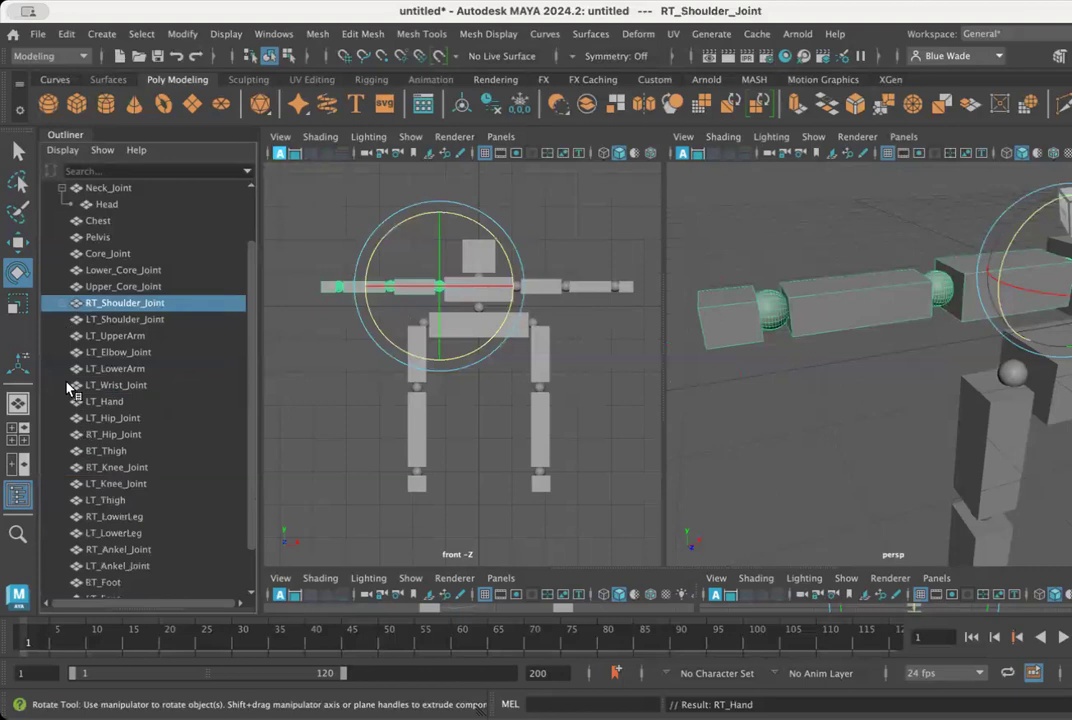
left_click(62, 303)
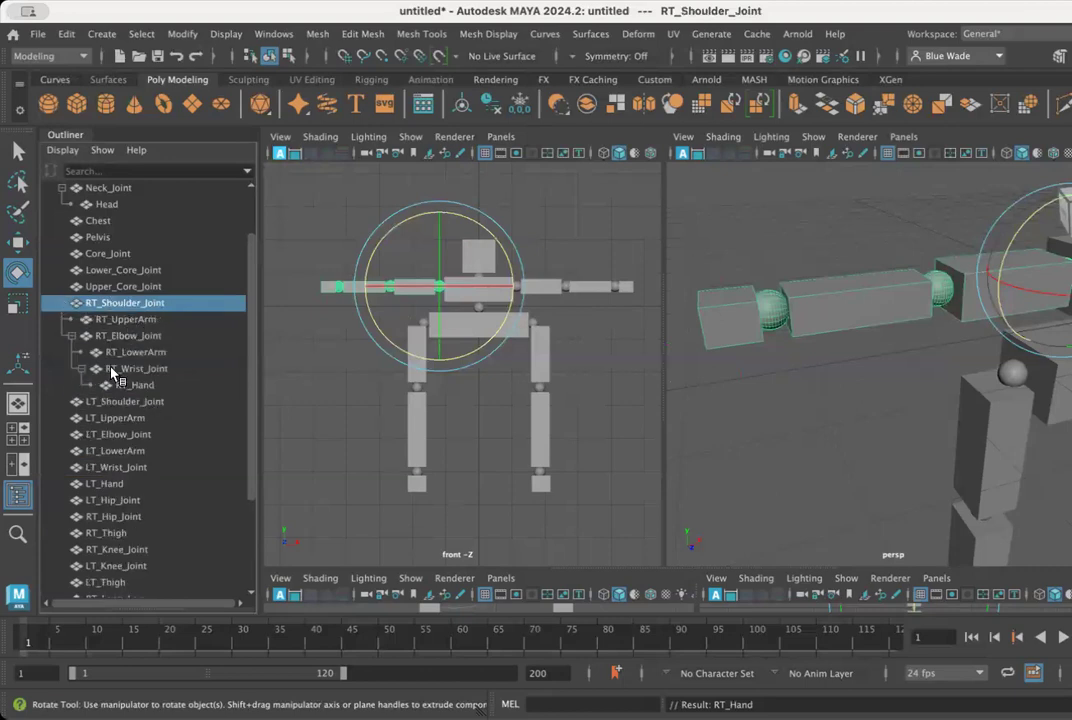
left_click(62, 304)
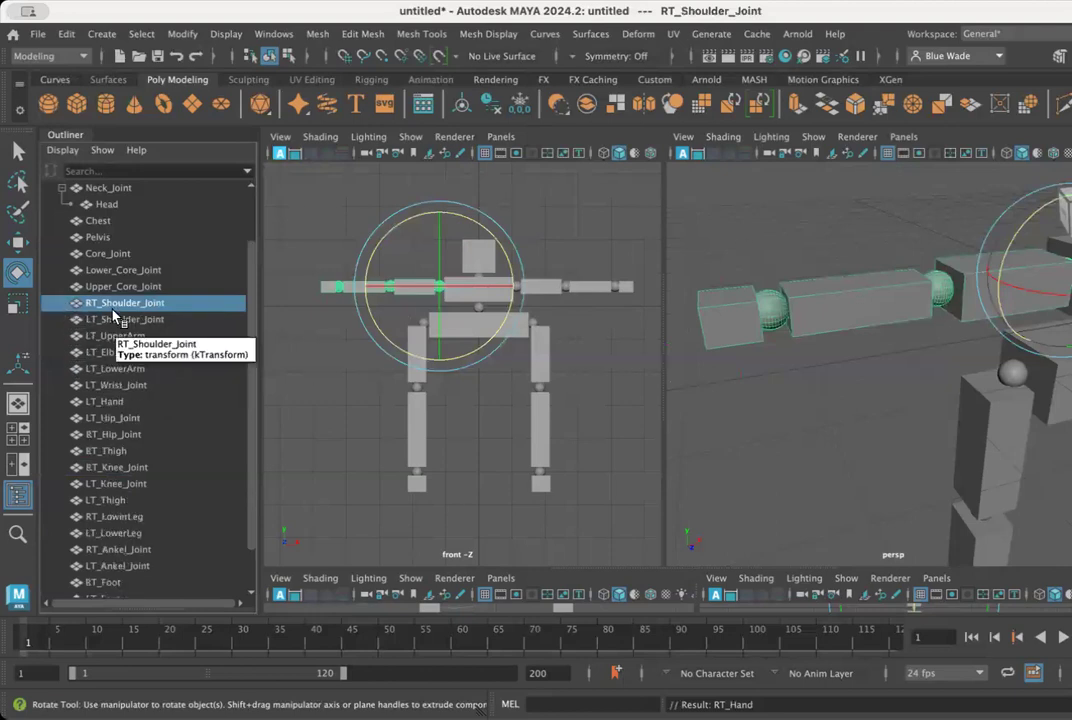
left_click(66, 305)
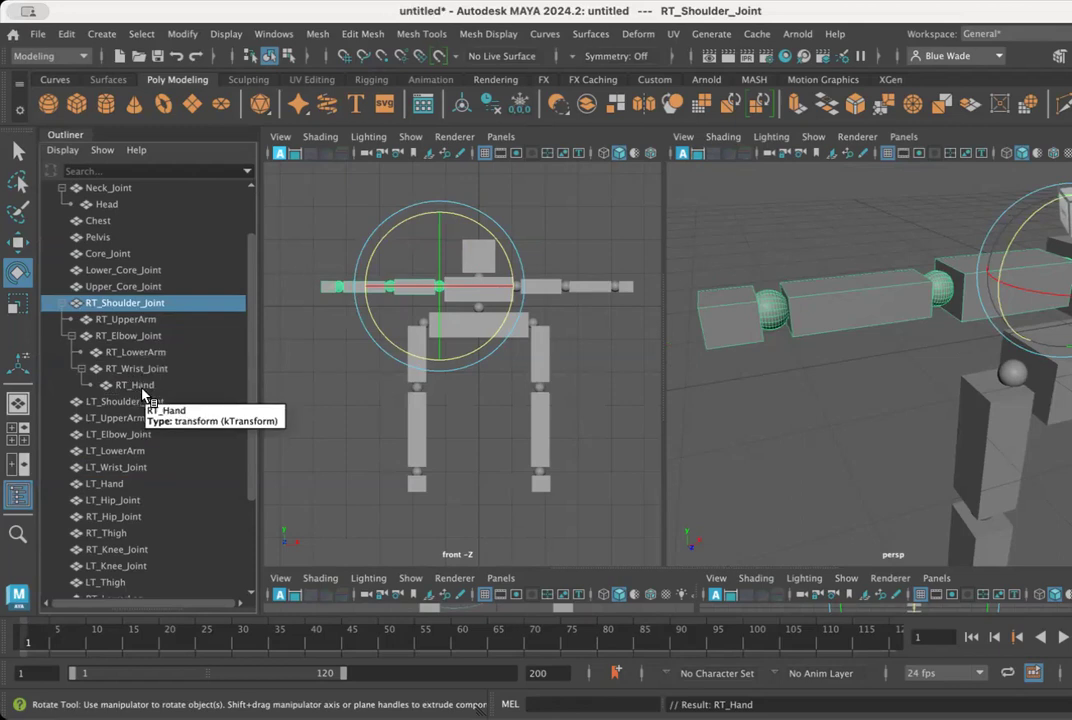
left_click(62, 302)
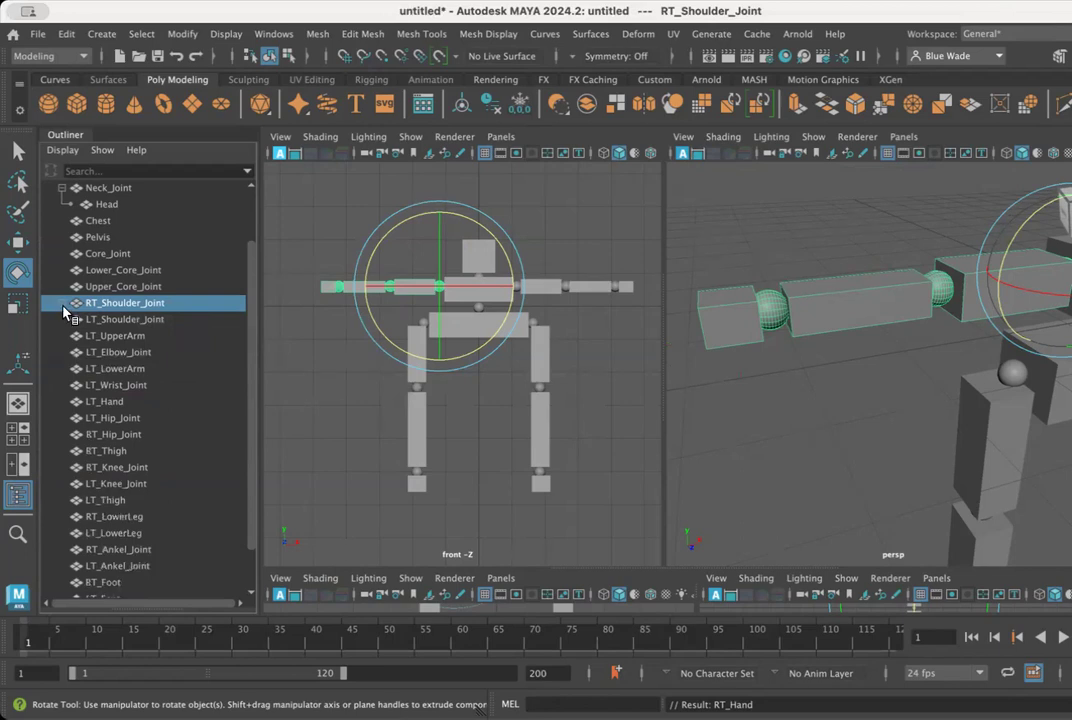
left_click(63, 303)
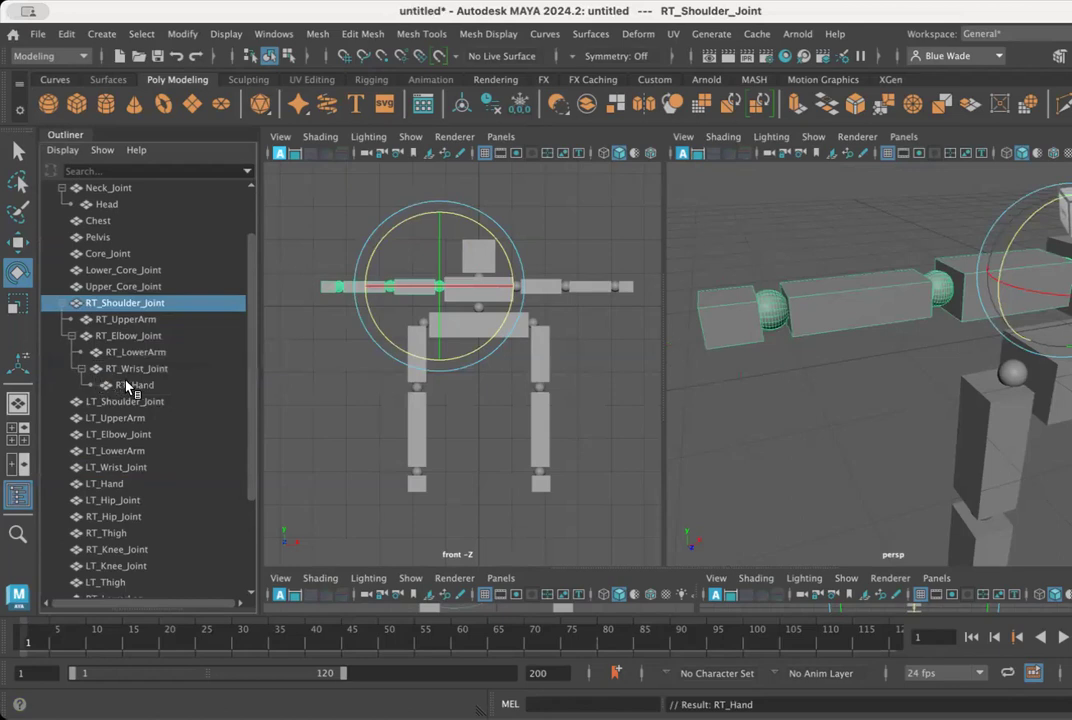
- Test the right arm by rotating RT_Shoulder_Joint separately about its Y, X and Z axes, undoing each rotation
middle_click_drag(979, 373, 906, 378, "alt")
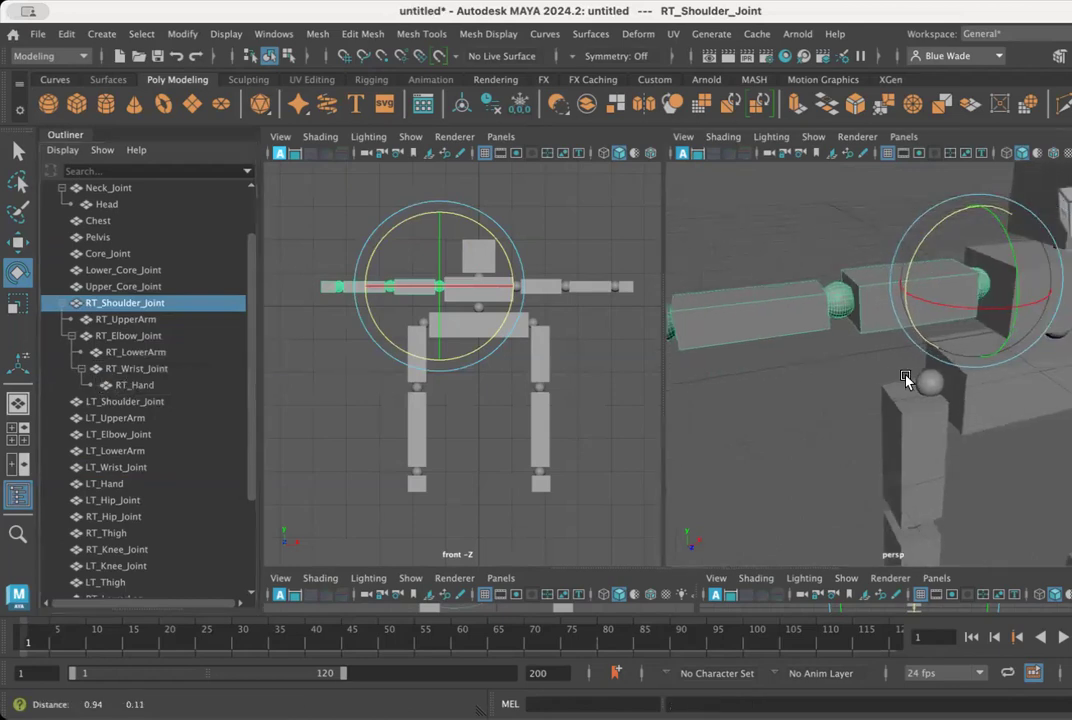
right_click_drag(943, 379, 921, 375, "alt")
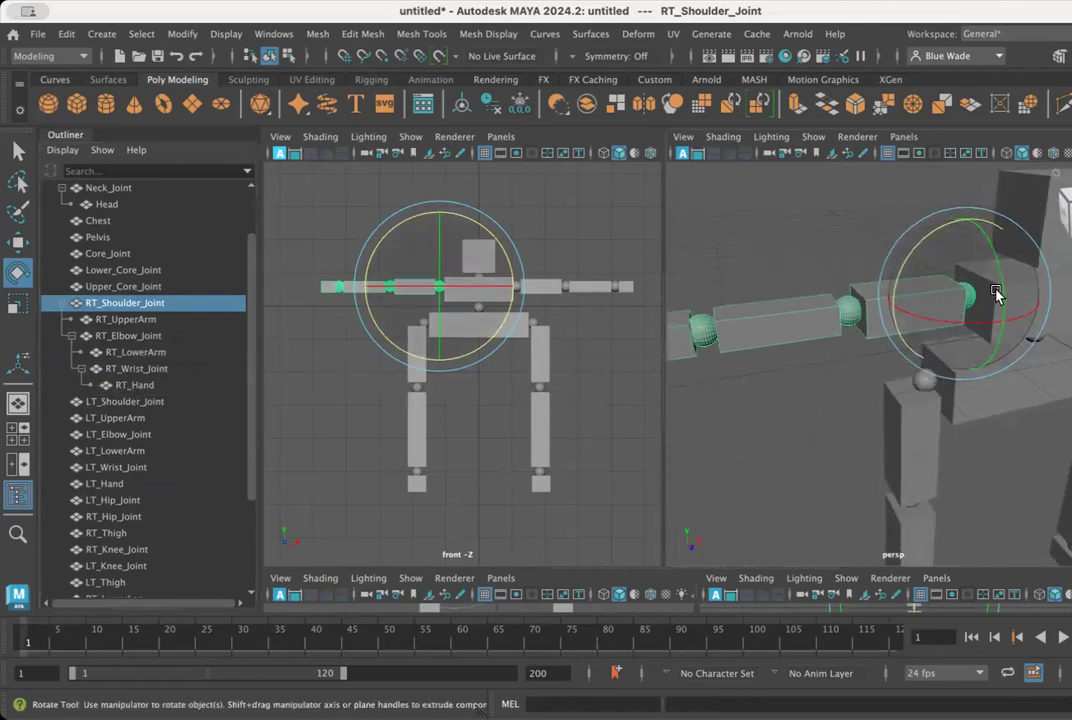
left_click_drag(997, 290, 1003, 311)
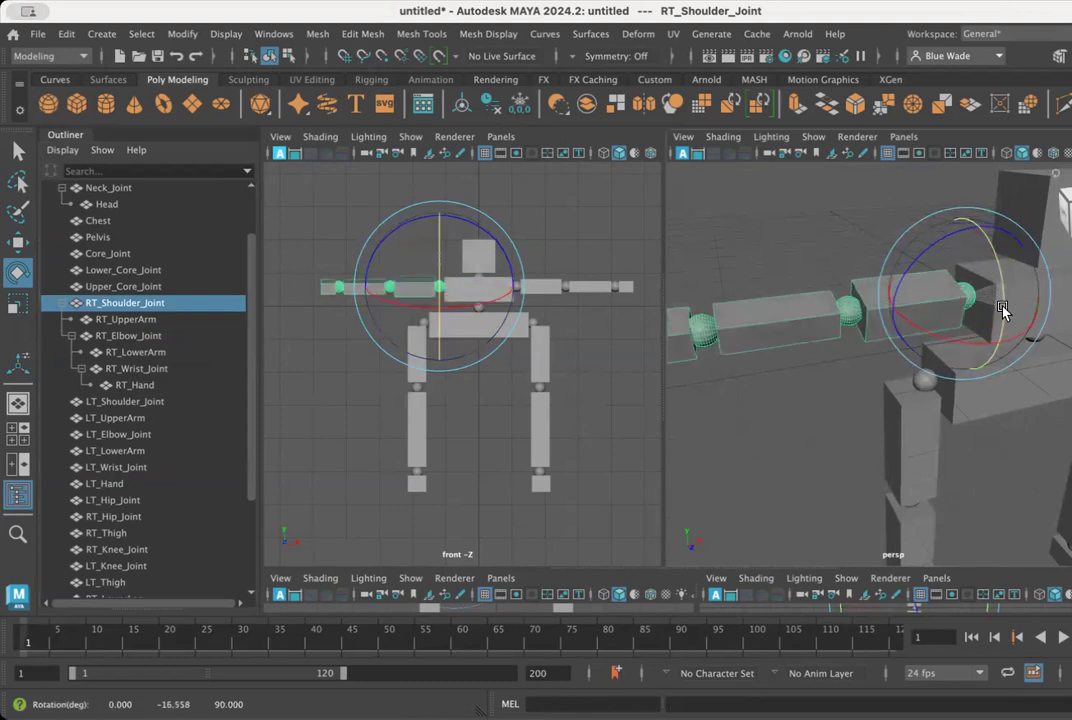
key("ctrl+z")
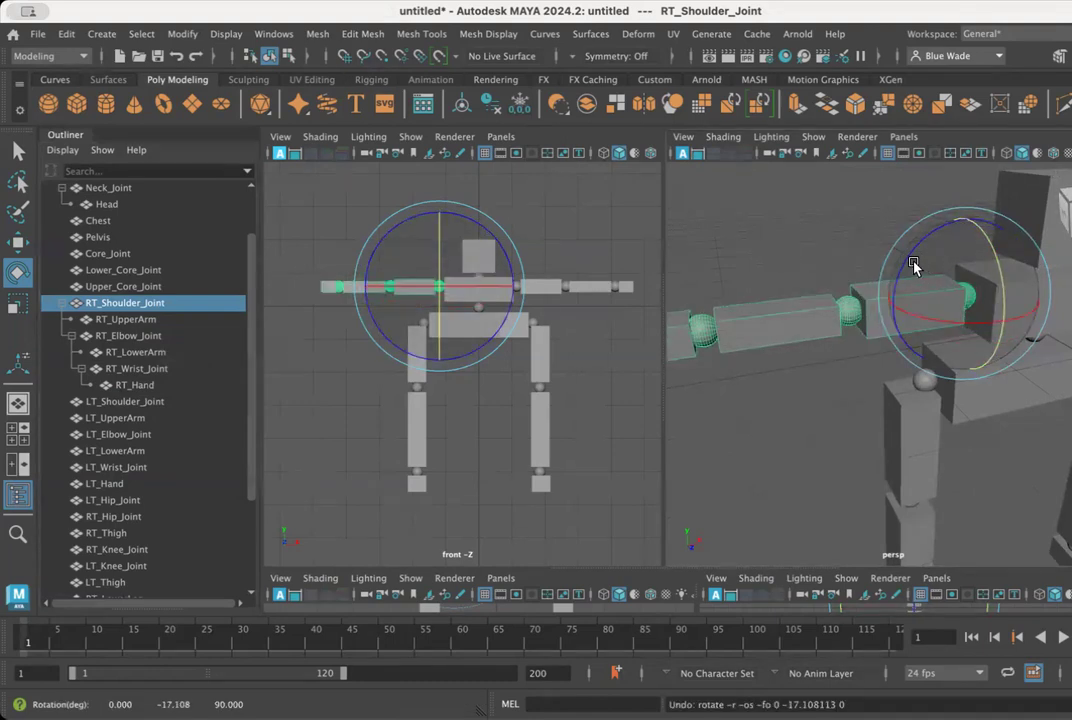
left_click_drag(911, 264, 981, 311)
key("ctrl+z")
key("ctrl+z")
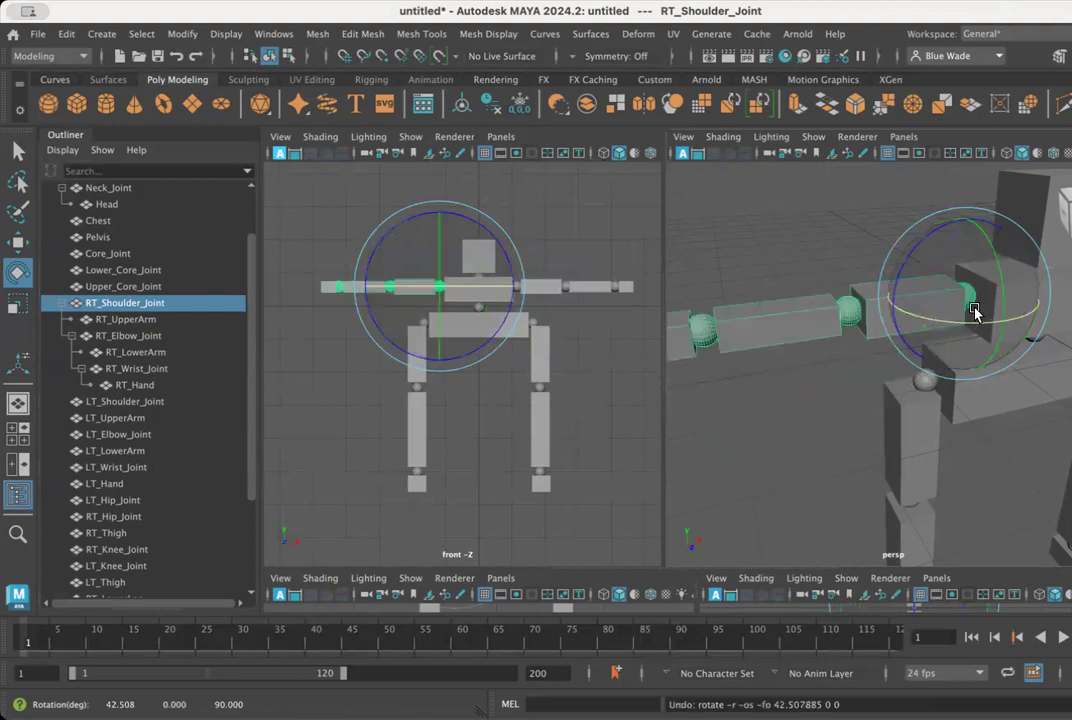
left_click_drag(981, 376, 882, 307, "alt")
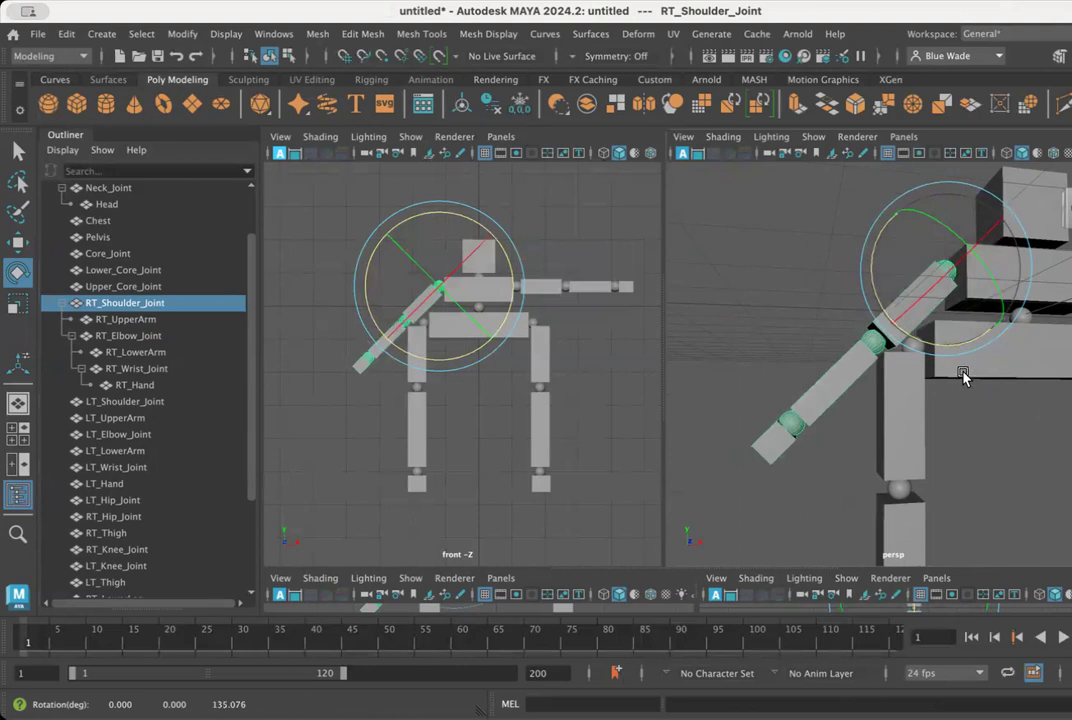
key("ctrl+z")
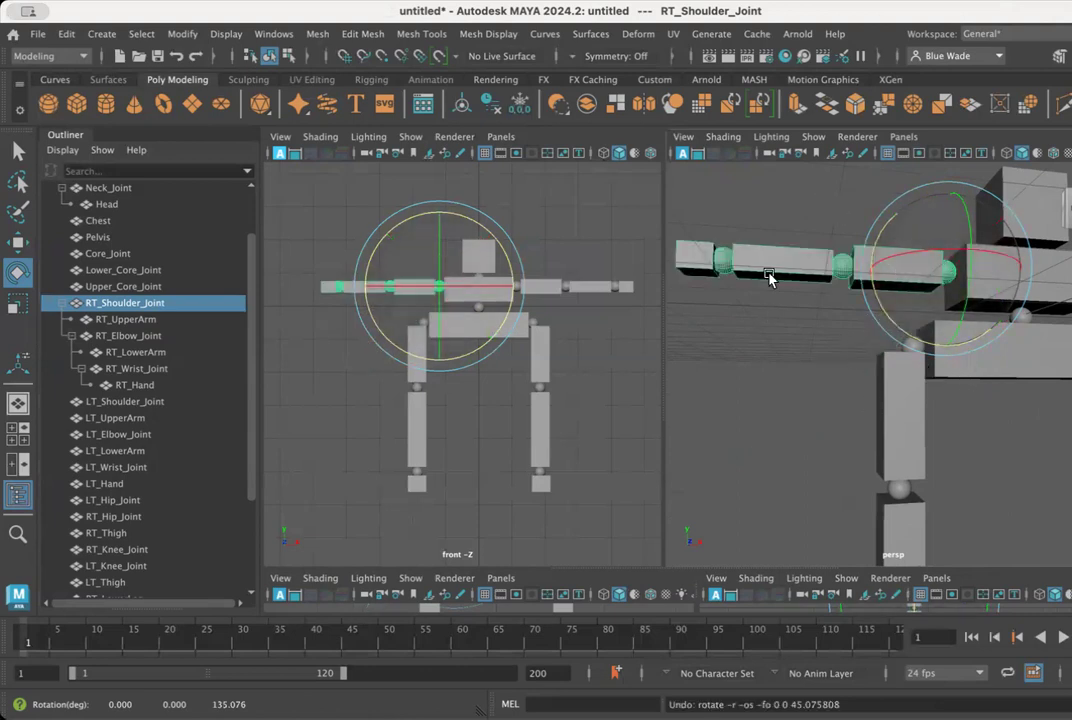
- Collapse the RT_Shoulder_Joint hierarchy and parent LT_UpperArm and LT_Elbow_Joint under LT_Shoulder_Joint in the Outliner
left_click(64, 303)
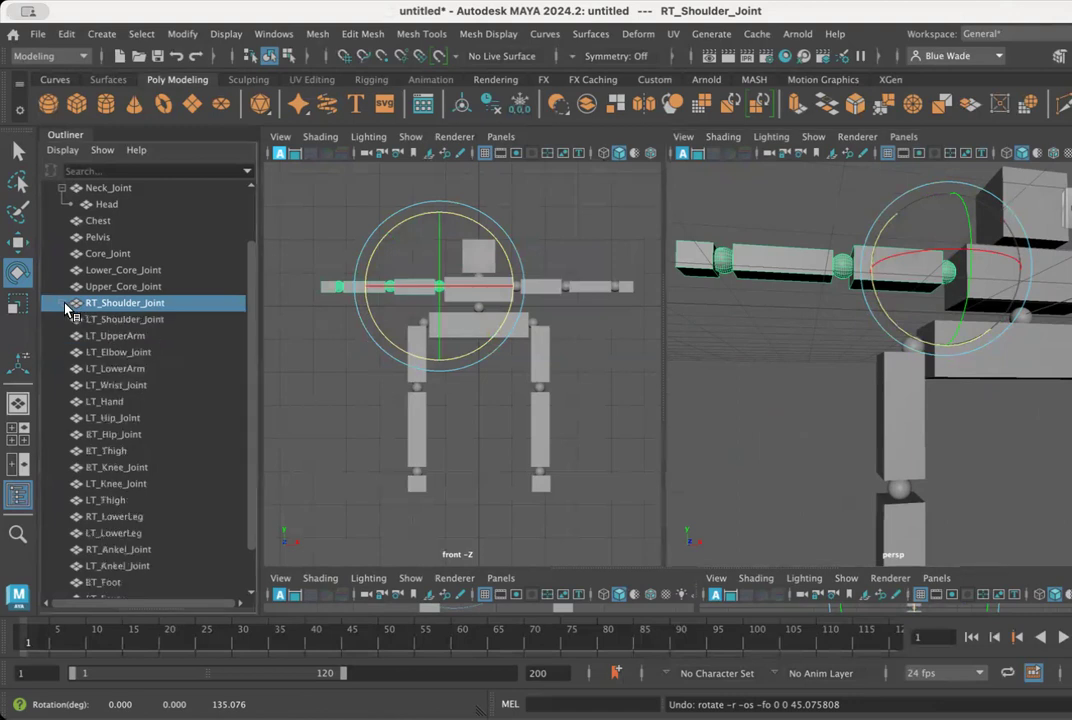
left_click(131, 320)
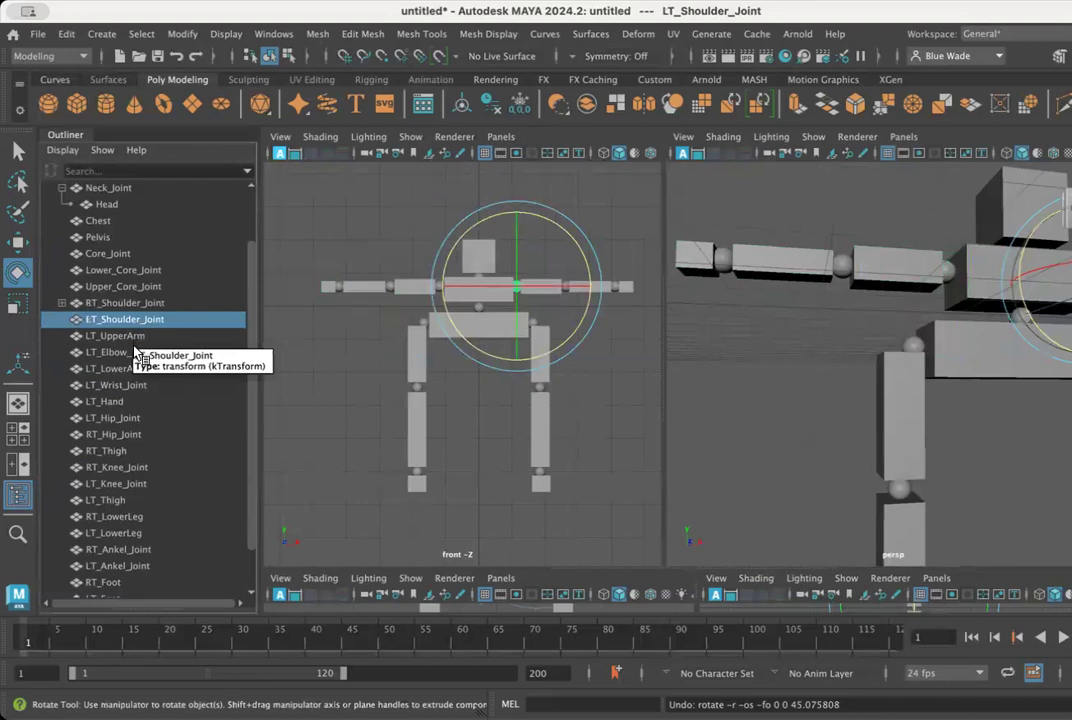
left_click(124, 337)
left_click_drag(124, 338, 86, 323)
left_click(61, 319)
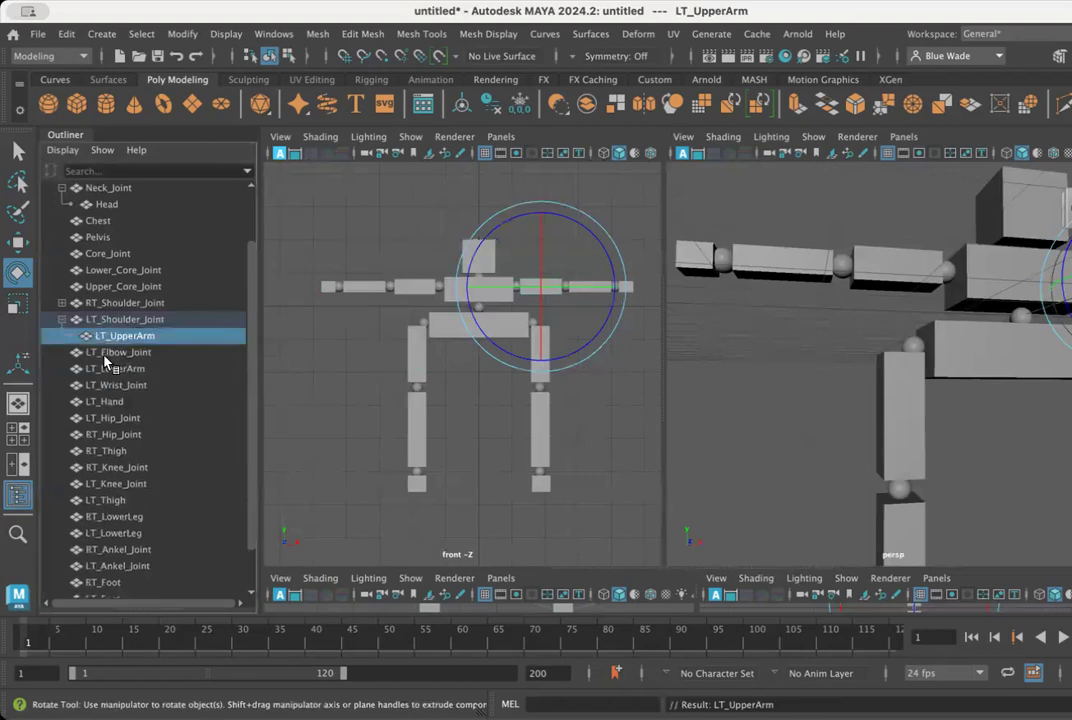
left_click(125, 352)
left_click_drag(125, 352, 127, 324)
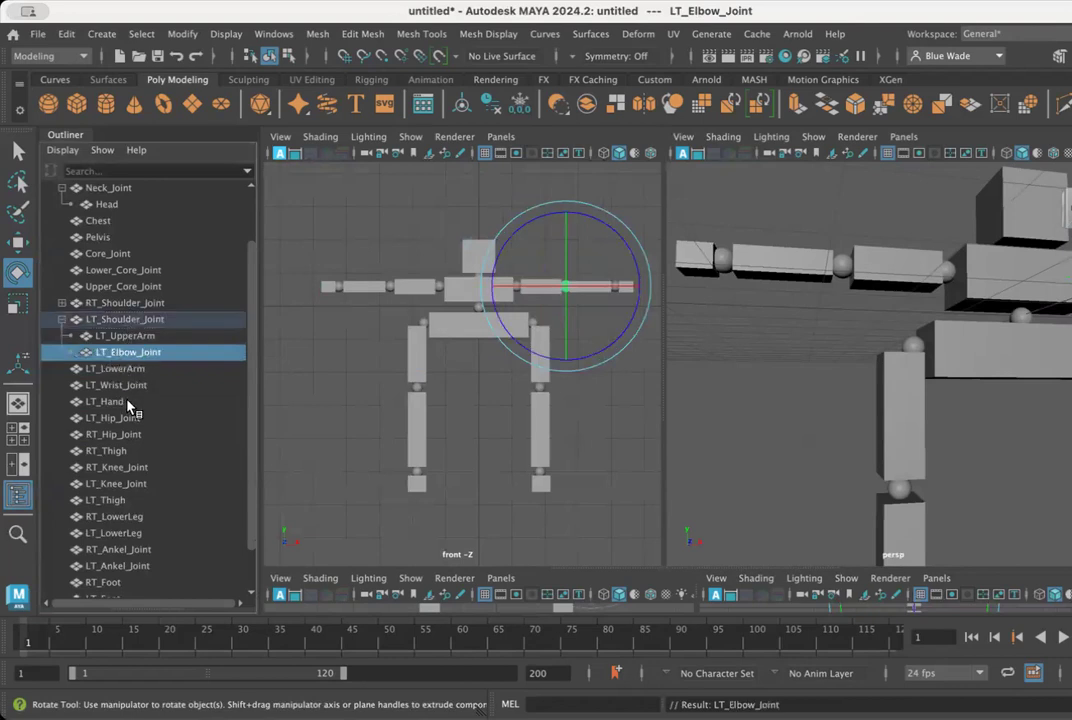
- Parent LT_LowerArm and LT_Wrist_Joint under LT_Elbow_Joint, and select the elbow joint to check its children
mouse_move(128, 371)
left_mouse_down()
mouse_move(136, 376)
mouse_move(138, 357)
left_mouse_up()
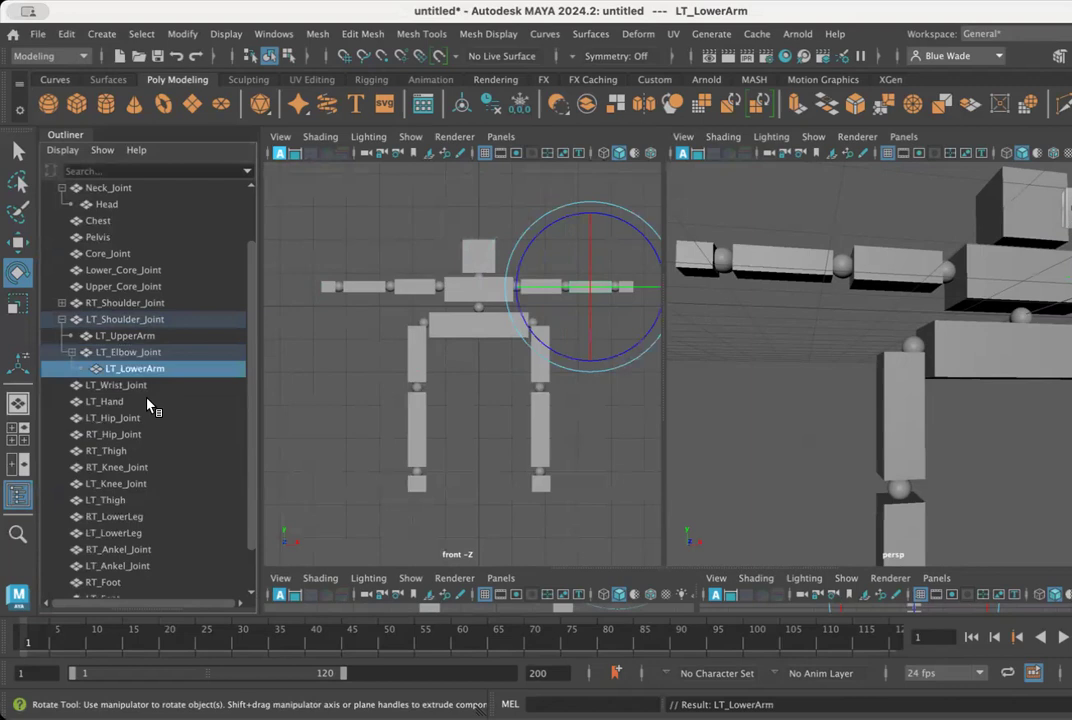
left_click(130, 386)
left_click_drag(135, 389, 143, 357)
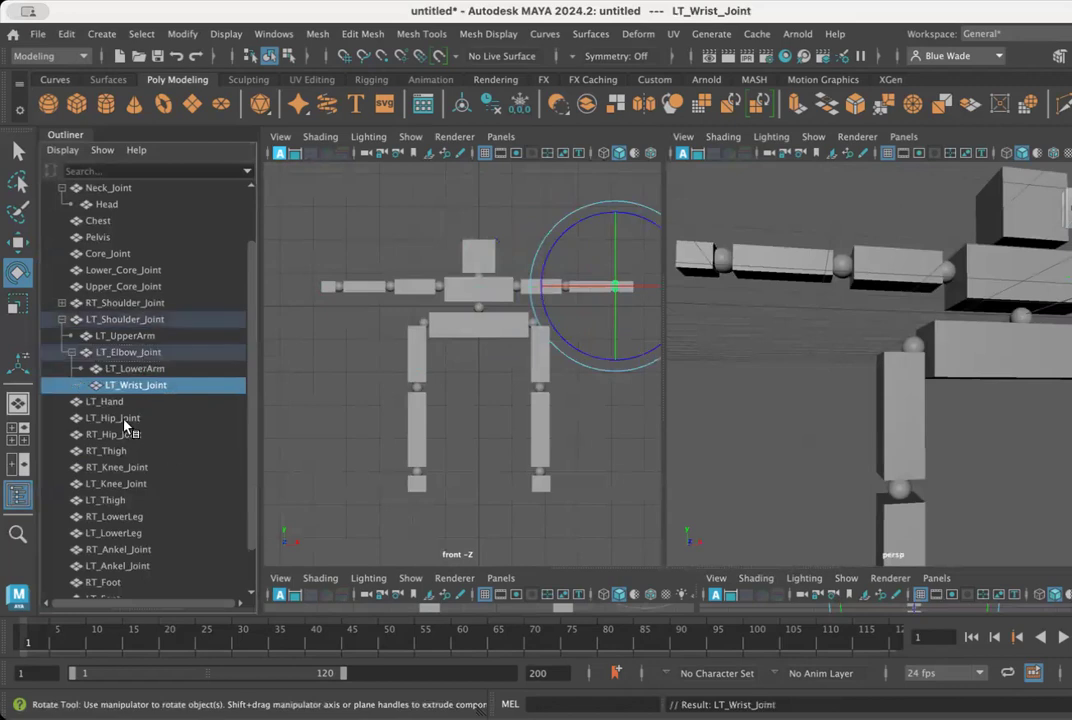
left_click(157, 355)
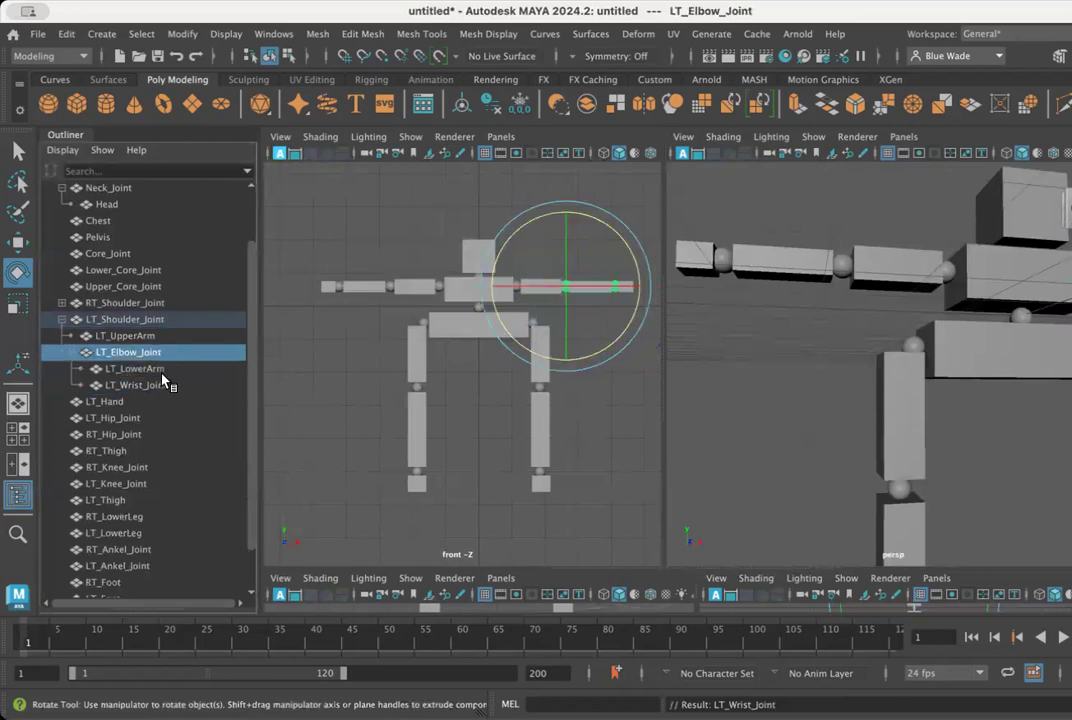
- Parent LT_Hand under LT_Wrist_Joint, and collapse and re-expand LT_Shoulder_Joint to review the left arm chain
left_click(110, 402)
left_click_drag(116, 400, 130, 387)
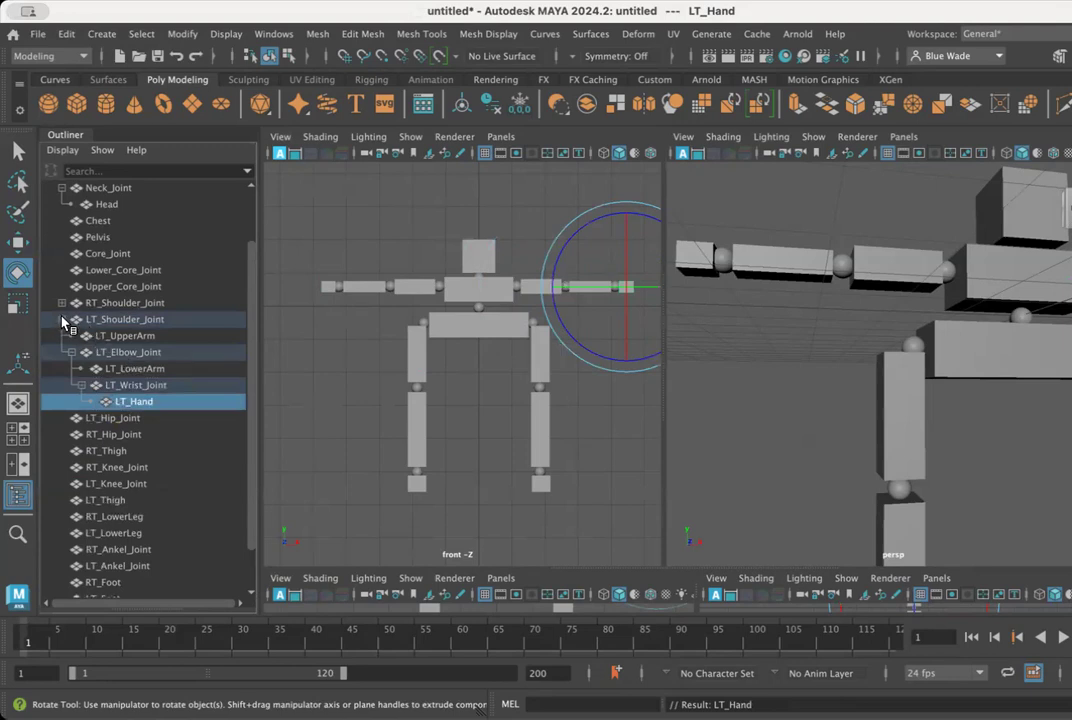
left_click(62, 320)
left_click(62, 352)
- Test the left arm chain by rotating LT_Shoulder_Joint about its Z axis in the perspective view, and undo it
left_click(98, 353)
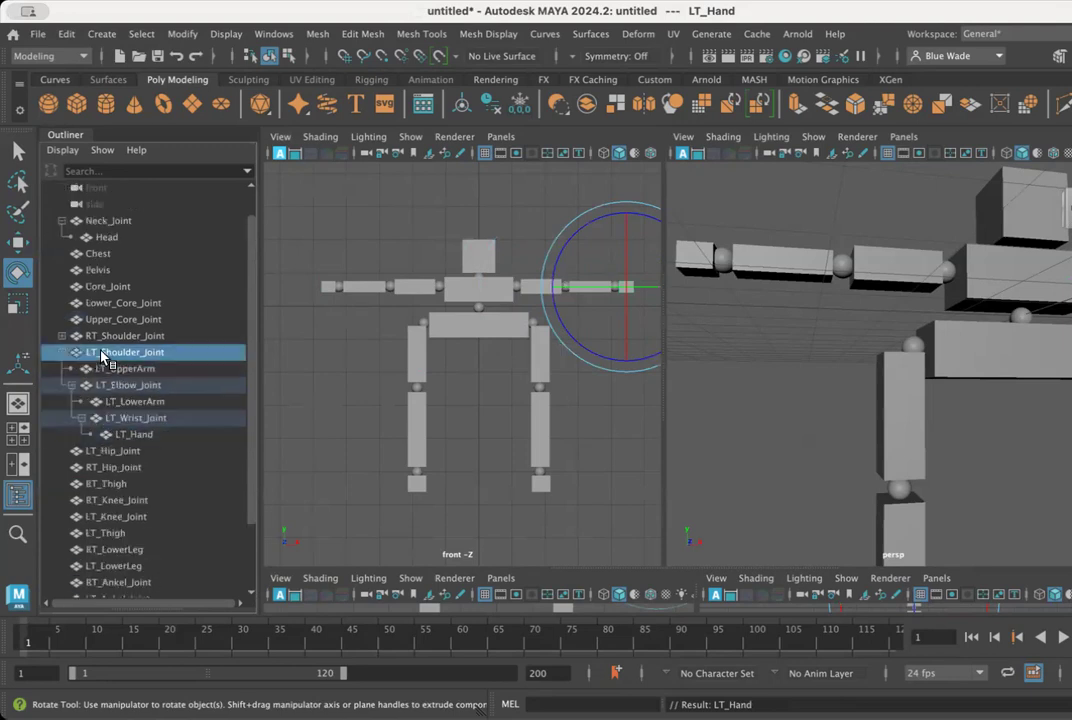
middle_click_drag(976, 420, 805, 410, "alt")
right_click_drag(872, 390, 842, 375, "alt")
middle_click_drag(186, 370, 79, 347)
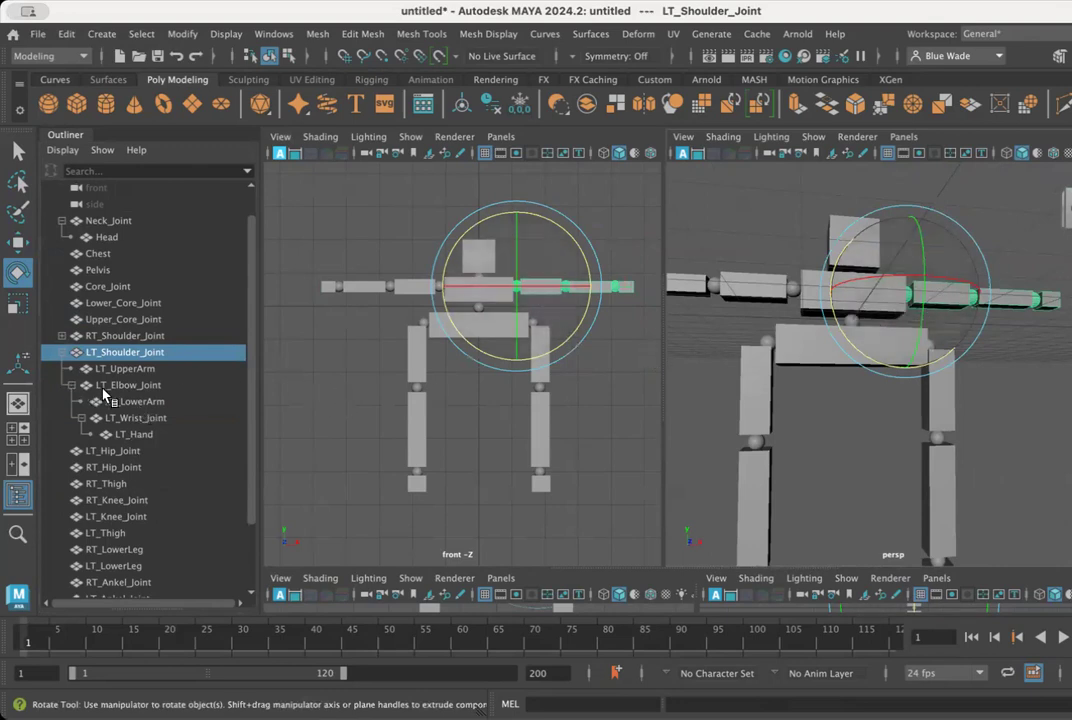
mouse_move(900, 337)
right_mouse_down("alt")
mouse_move(850, 352)
mouse_move(1000, 371)
mouse_move(885, 352)
right_mouse_up("alt")
left_click_drag(885, 352, 885, 360, "alt")
mouse_move(846, 231)
left_mouse_down()
mouse_move(788, 181)
mouse_move(833, 237)
mouse_move(832, 283)
mouse_move(837, 226)
mouse_move(845, 235)
left_mouse_up()
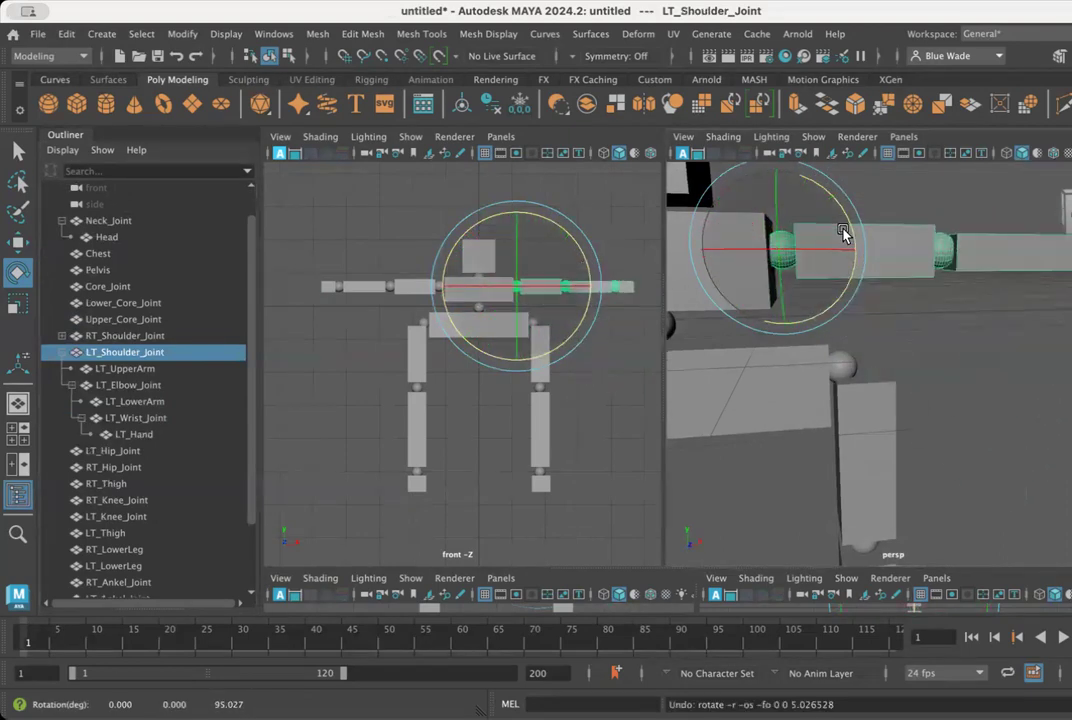
- Test the left elbow by freely rotating LT_Elbow_Joint in the perspective view, and undo the rotation
left_click(947, 261)
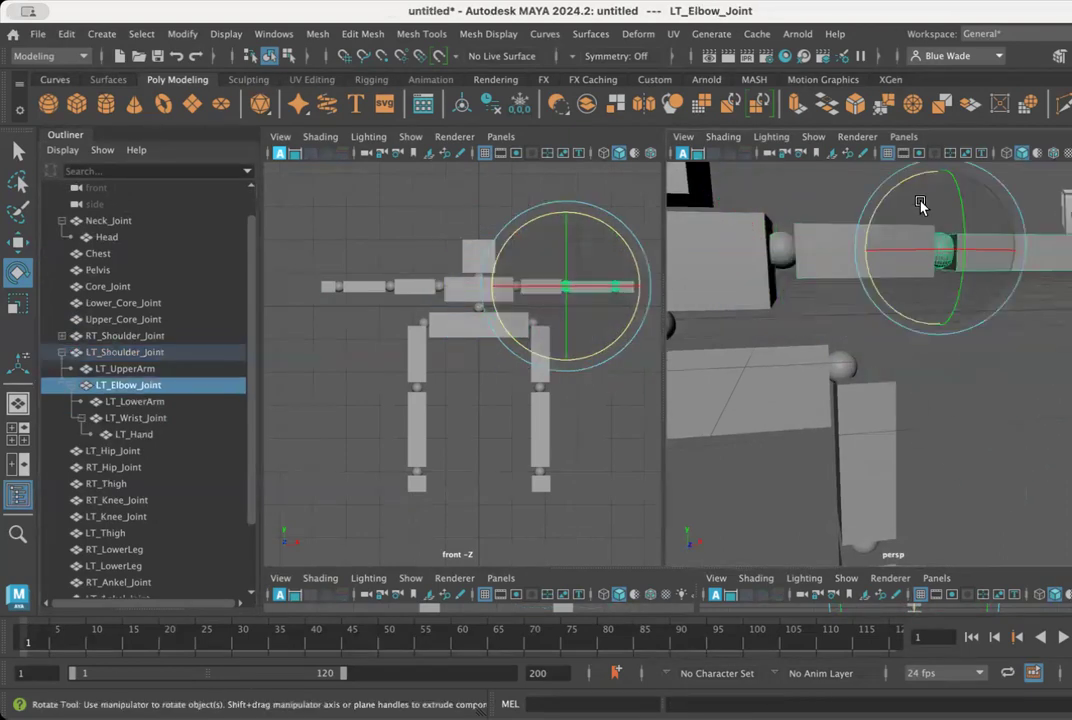
left_click_drag(911, 187, 975, 215)
key("ctrl+z")
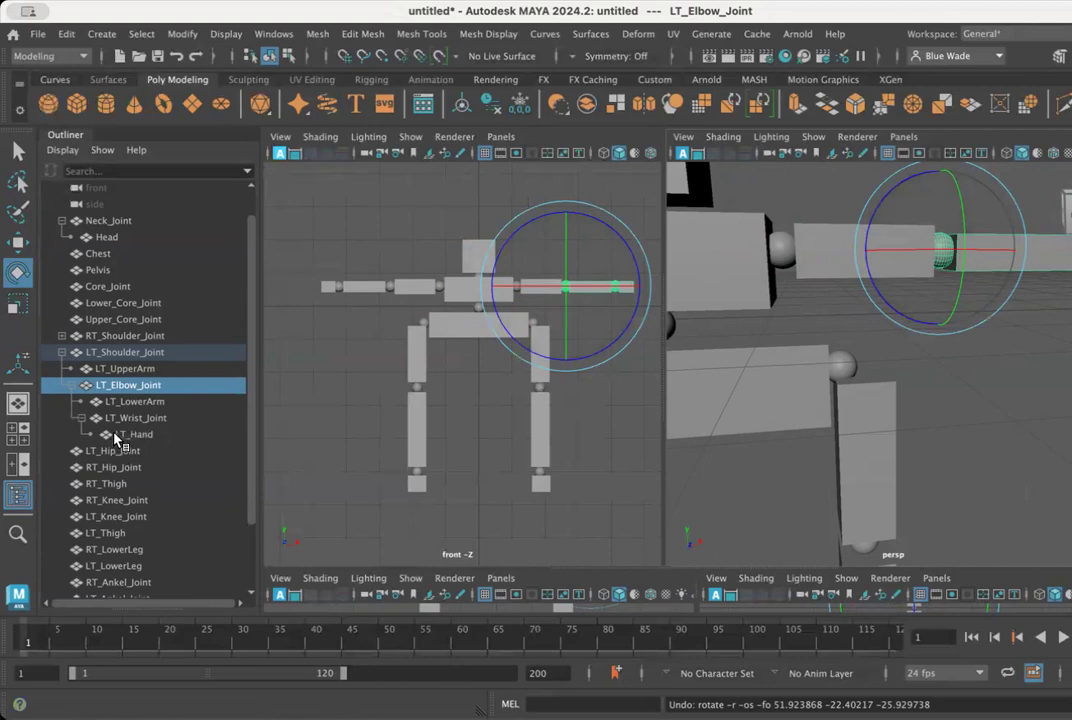
- Collapse the LT_Shoulder_Joint and Neck_Joint hierarchies and select the hip and shoulder joints in turn to identify them on the model
left_click(62, 352)
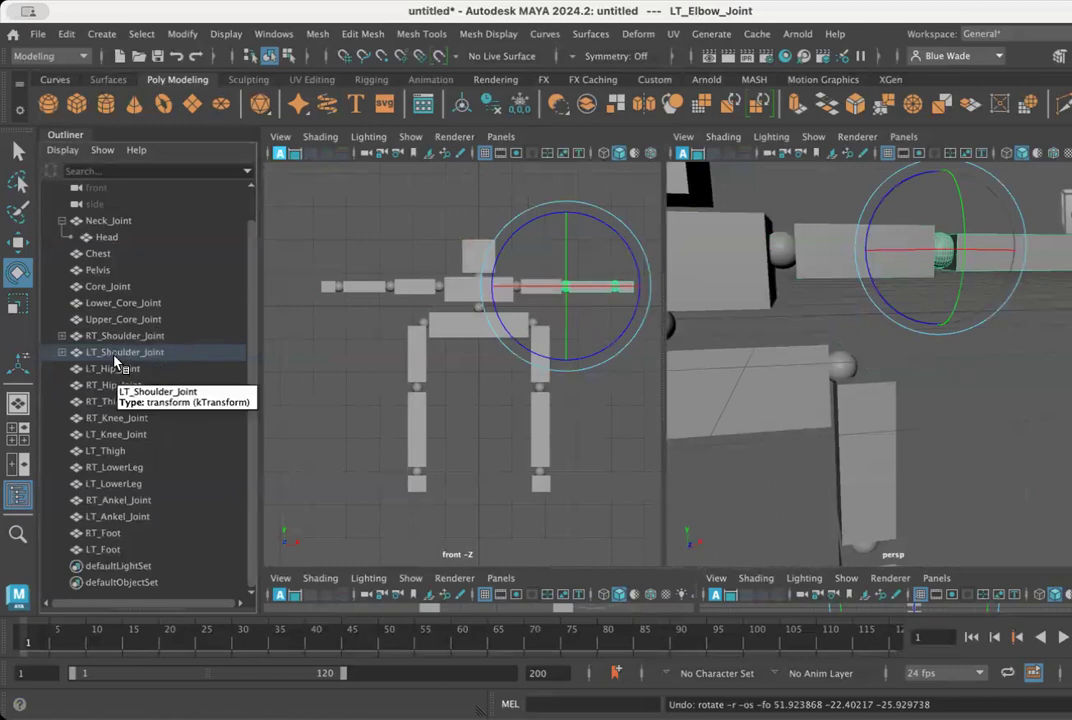
left_click(62, 220)
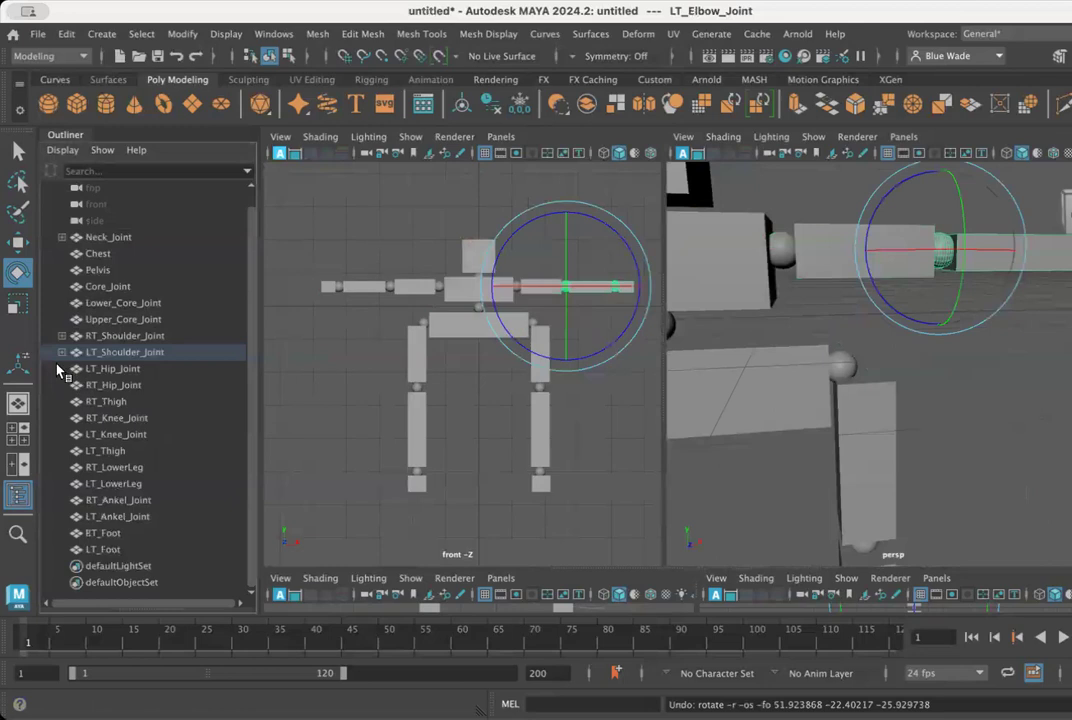
left_click(105, 369)
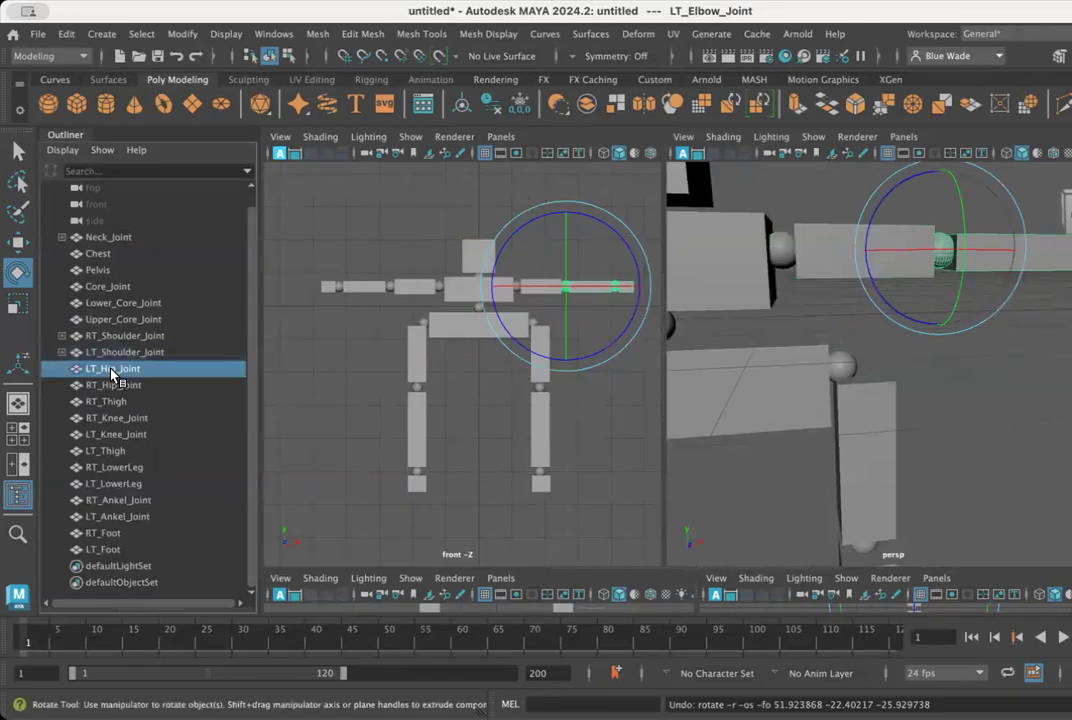
left_click(120, 385)
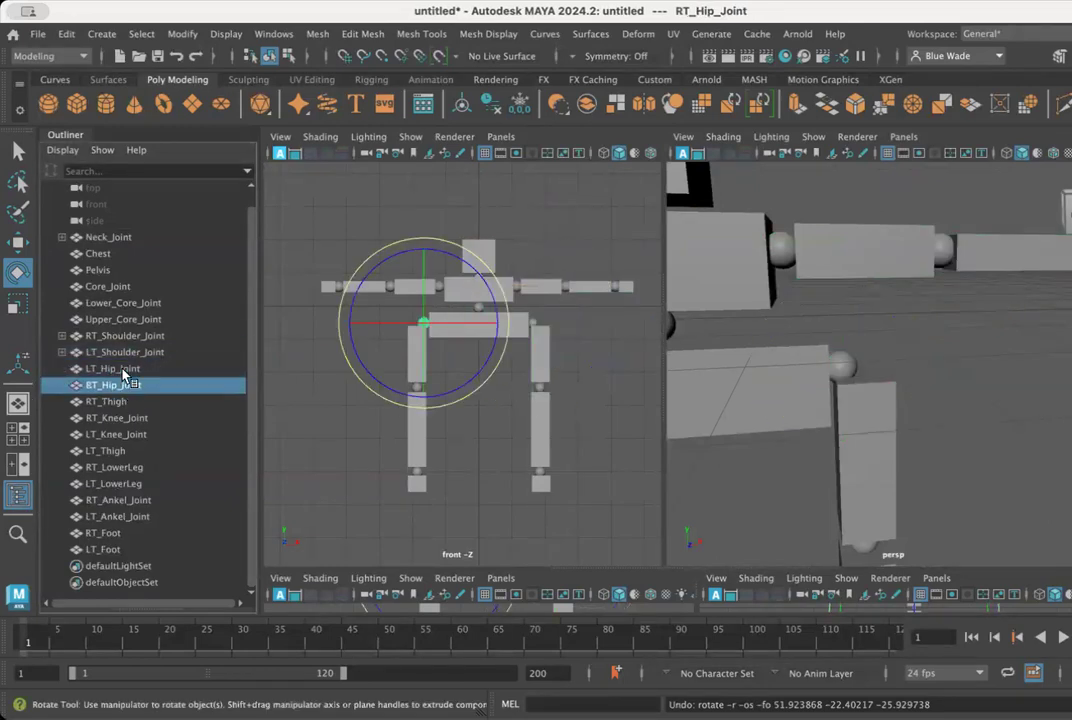
left_click(116, 367)
left_click(118, 337)
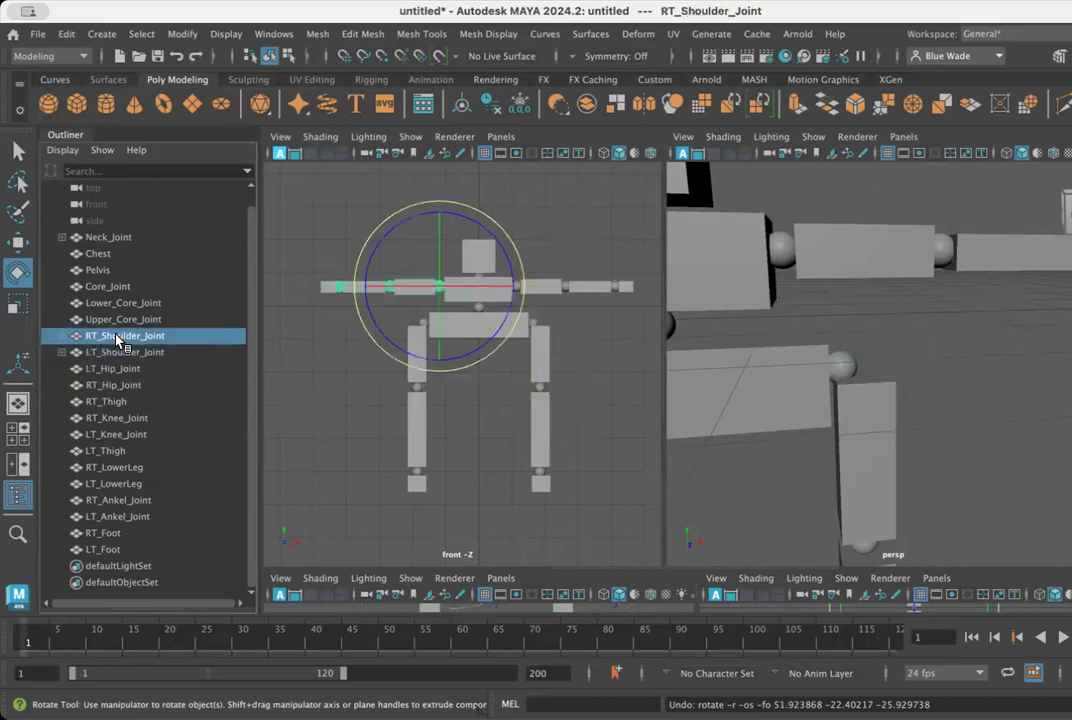
left_click(120, 353)
left_click(118, 369)
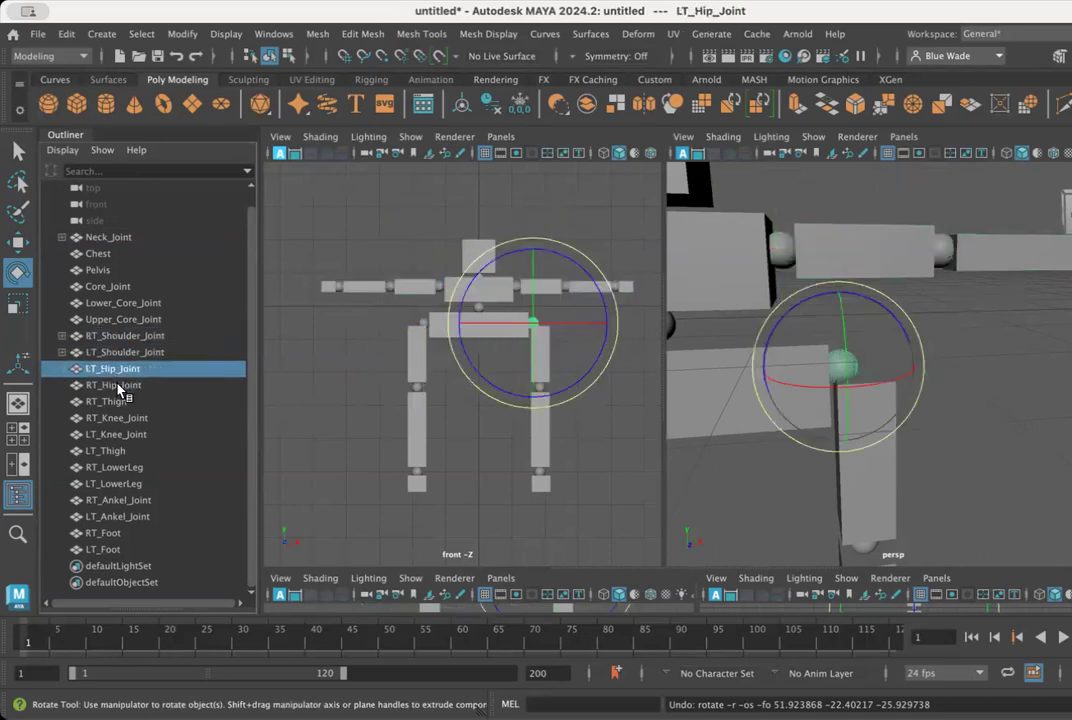
left_click(118, 386)
left_click(117, 368)
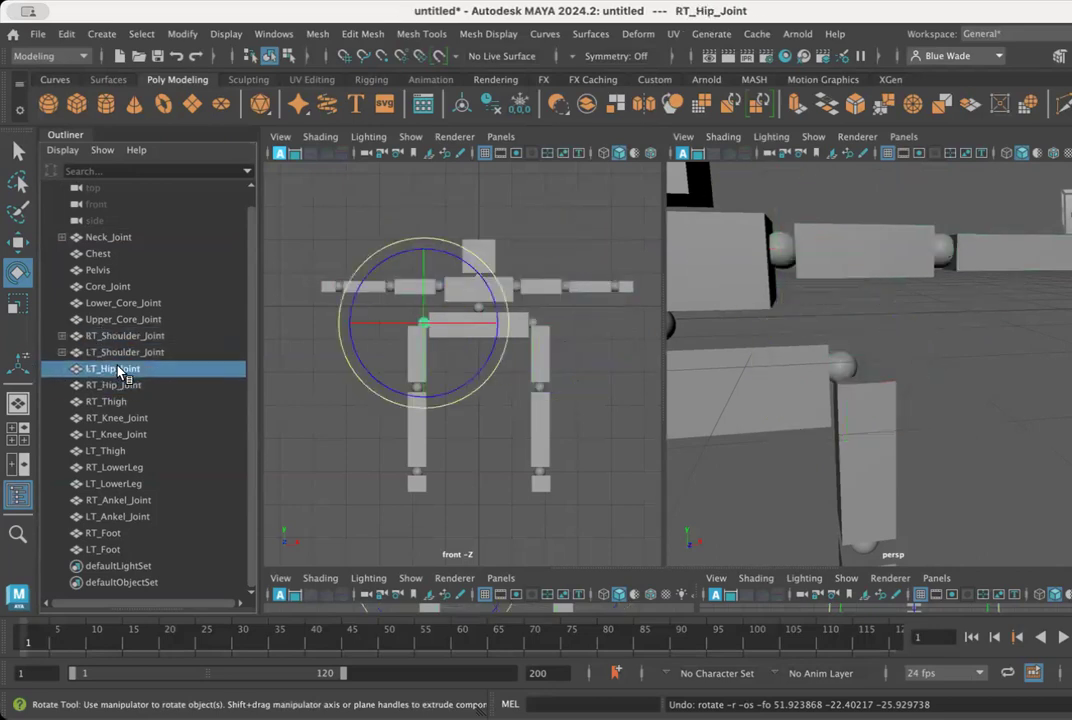
- Parent LT_Knee_Joint and LT_Thigh under LT_Hip_Joint in the Outliner, expanding the hip joint to show its children
left_click(123, 436)
left_click_drag(123, 438, 125, 379)
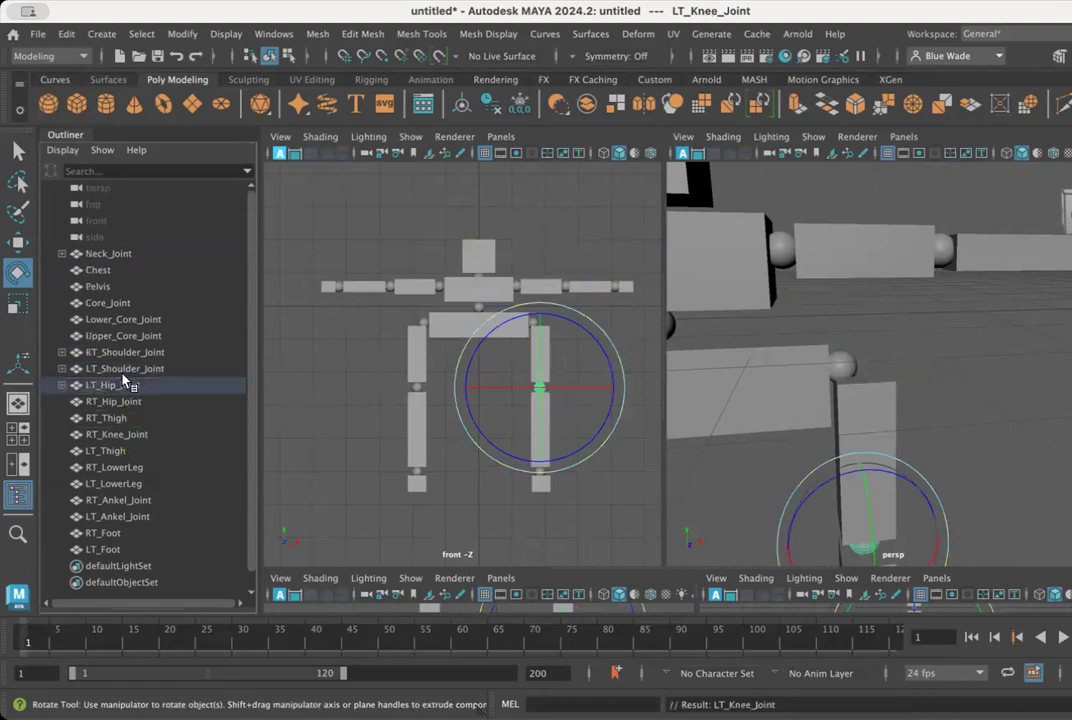
left_click(61, 385)
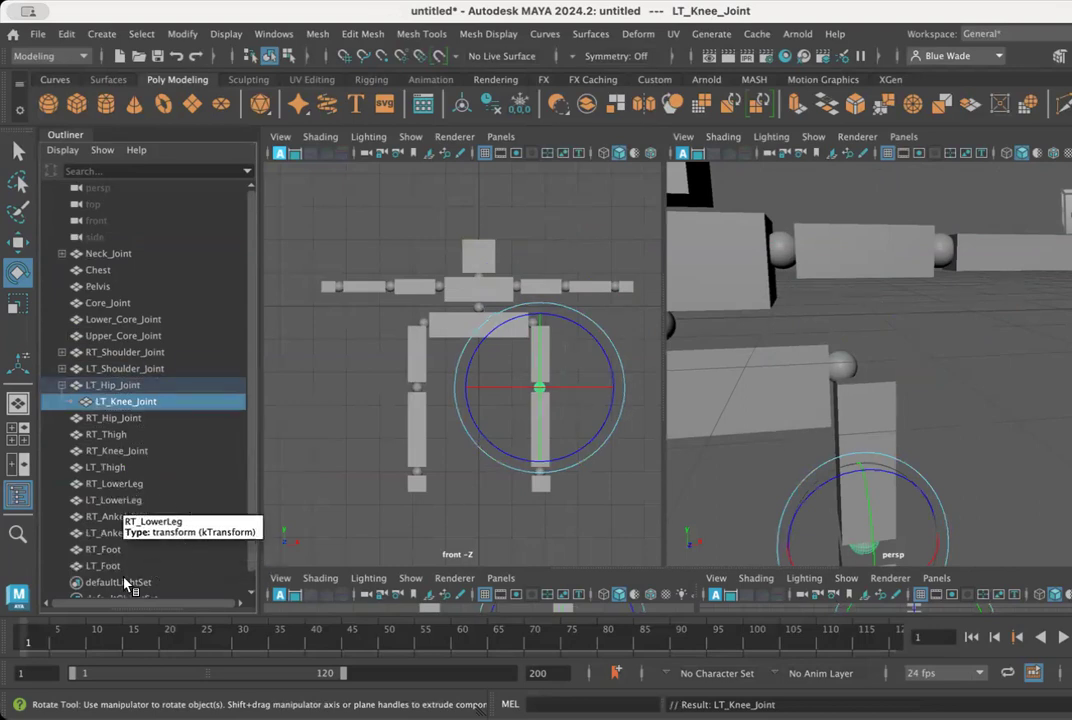
left_click(118, 468)
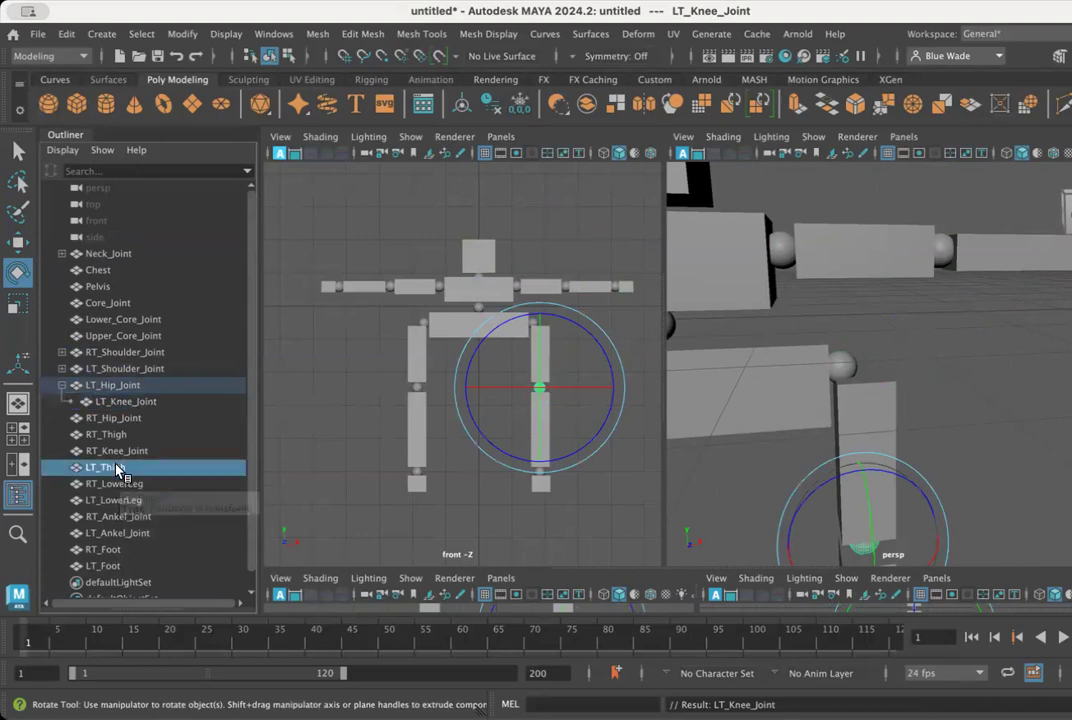
left_click_drag(117, 467, 147, 387)
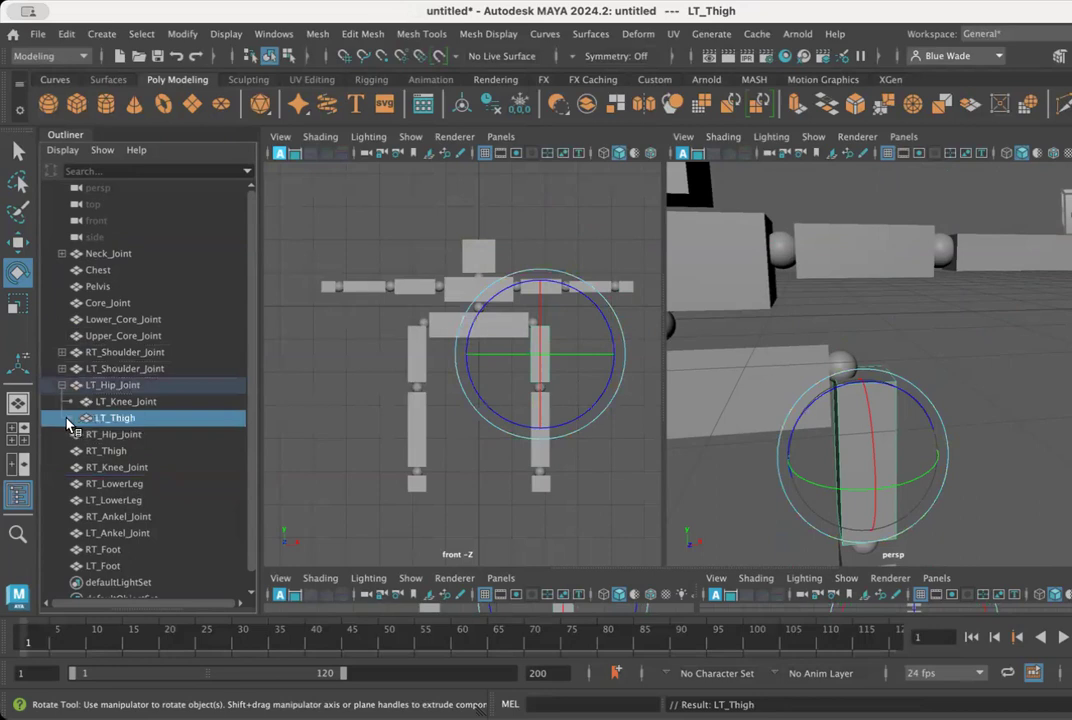
- Check the children of LT_Hip_Joint, test-rotate the hip joint freely and about its Z axis, and undo both rotations
left_click(128, 402)
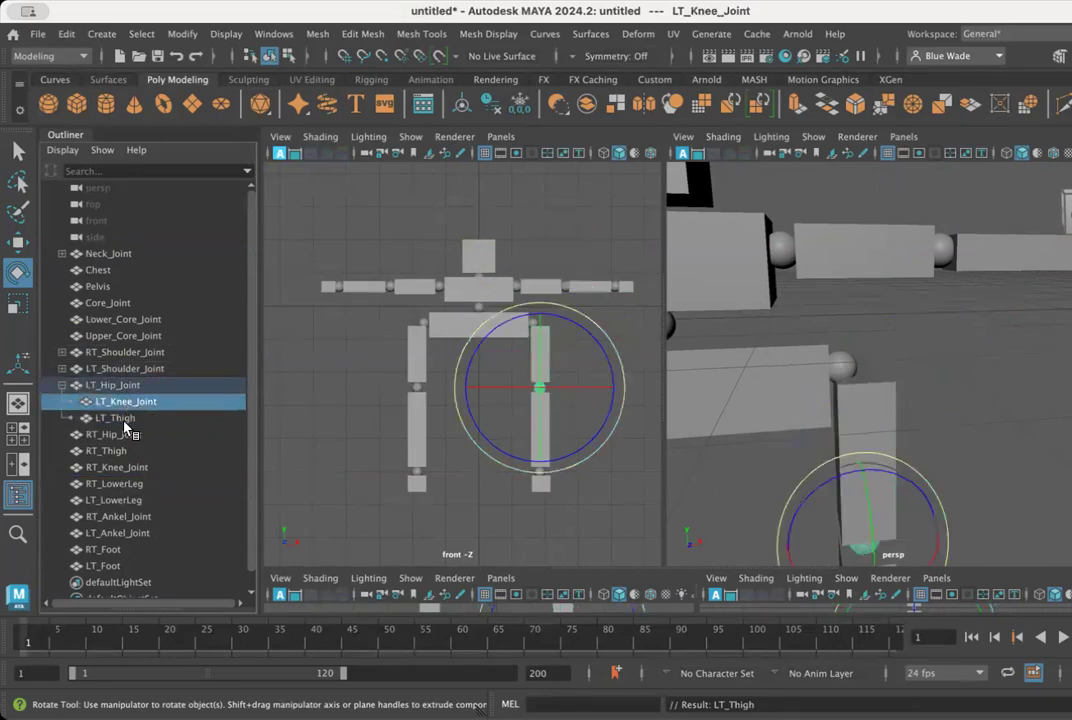
left_click(126, 419)
left_click(112, 386)
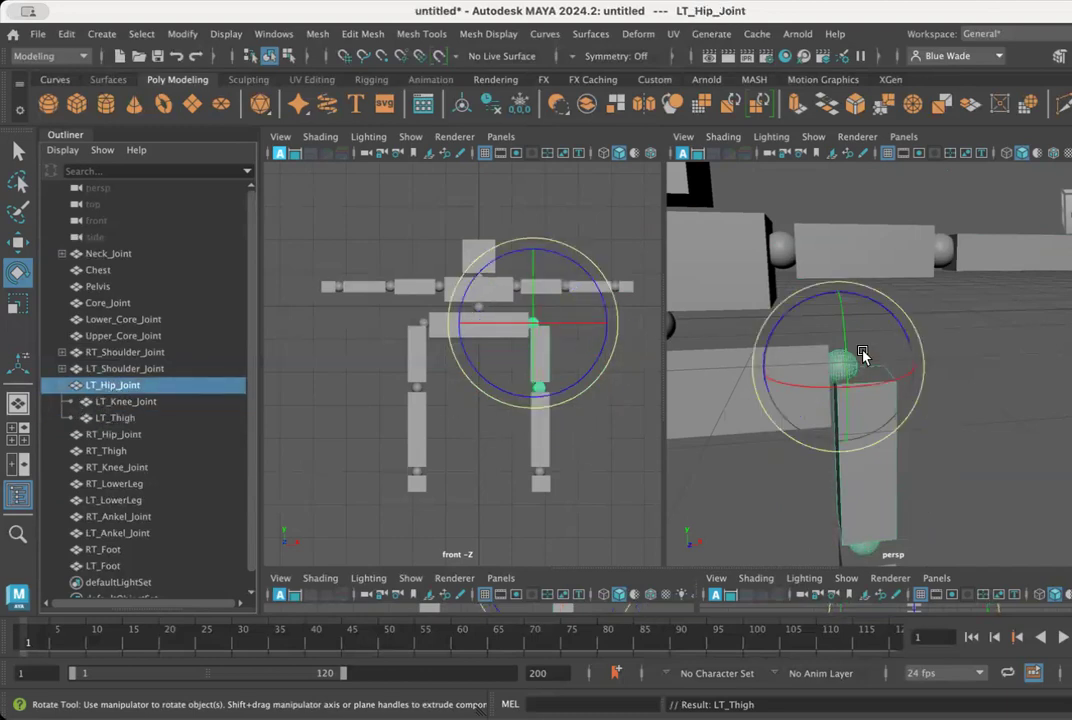
left_click_drag(811, 306, 779, 299)
key("ctrl+z")
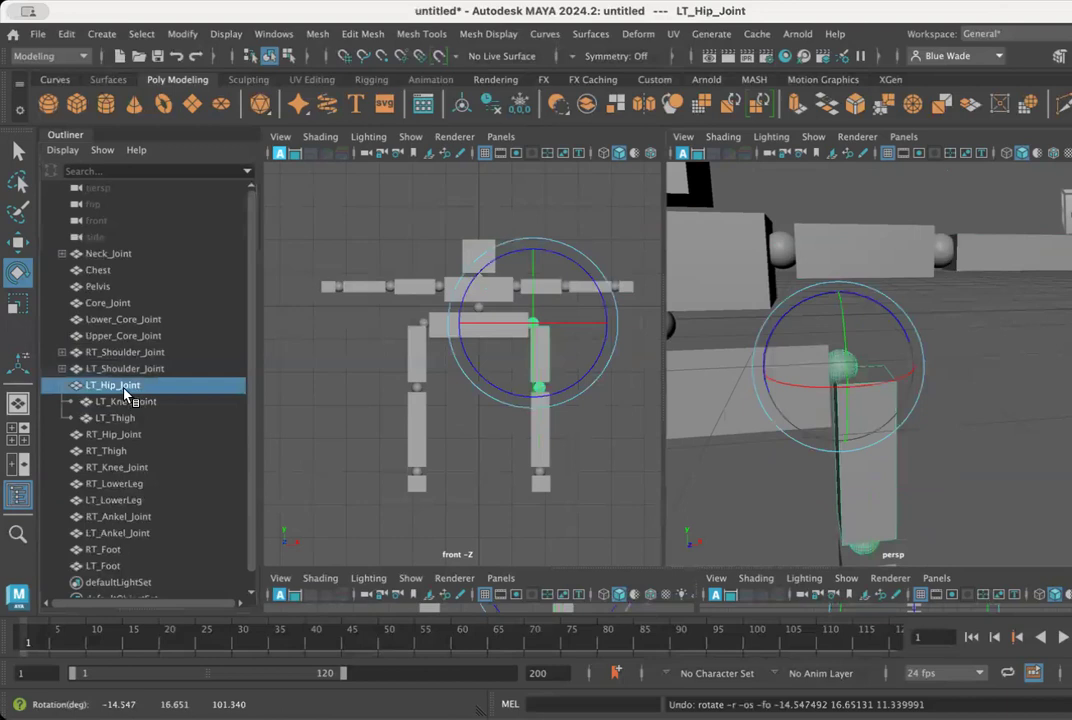
middle_click_drag(122, 405, 70, 383)
left_click_drag(900, 328, 842, 364)
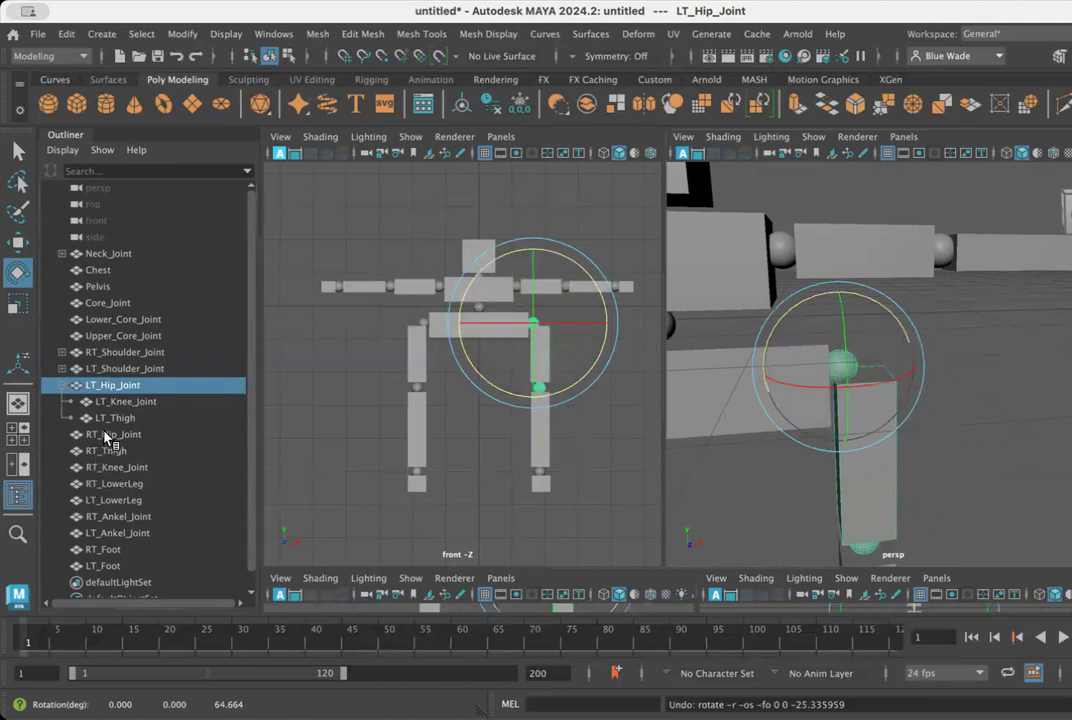
- Parent LT_LowerLeg under LT_Knee_Joint in the Outliner, expand the knee joint, and select it to check the link
left_click(120, 503)
left_click_drag(120, 503, 127, 403)
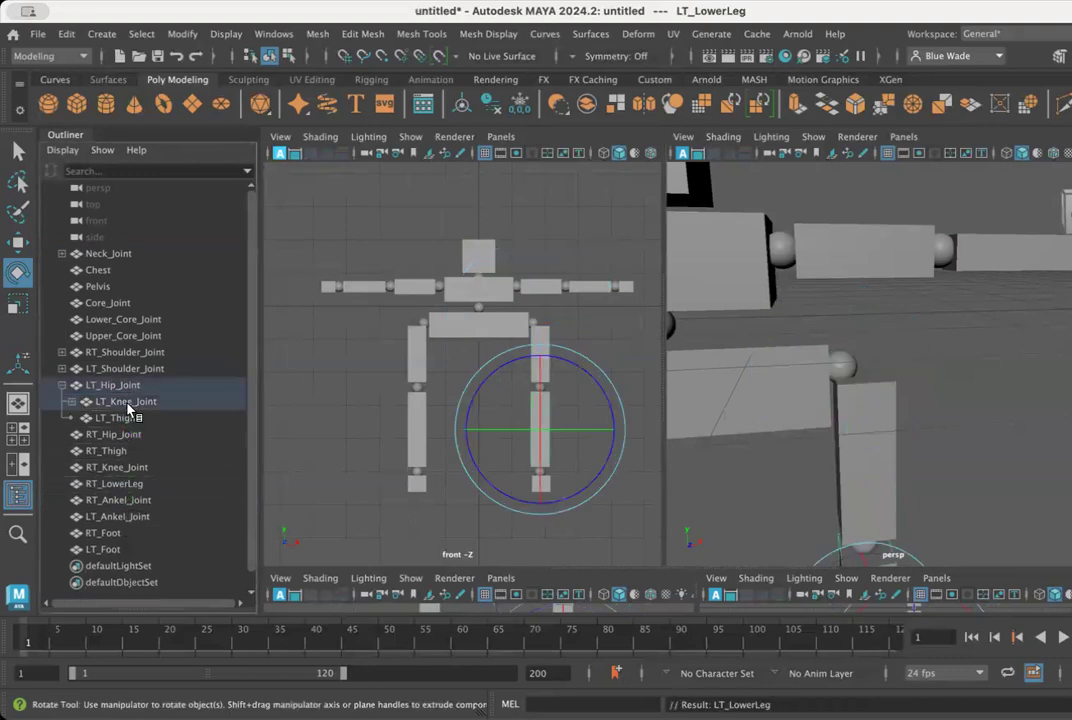
left_click(75, 402)
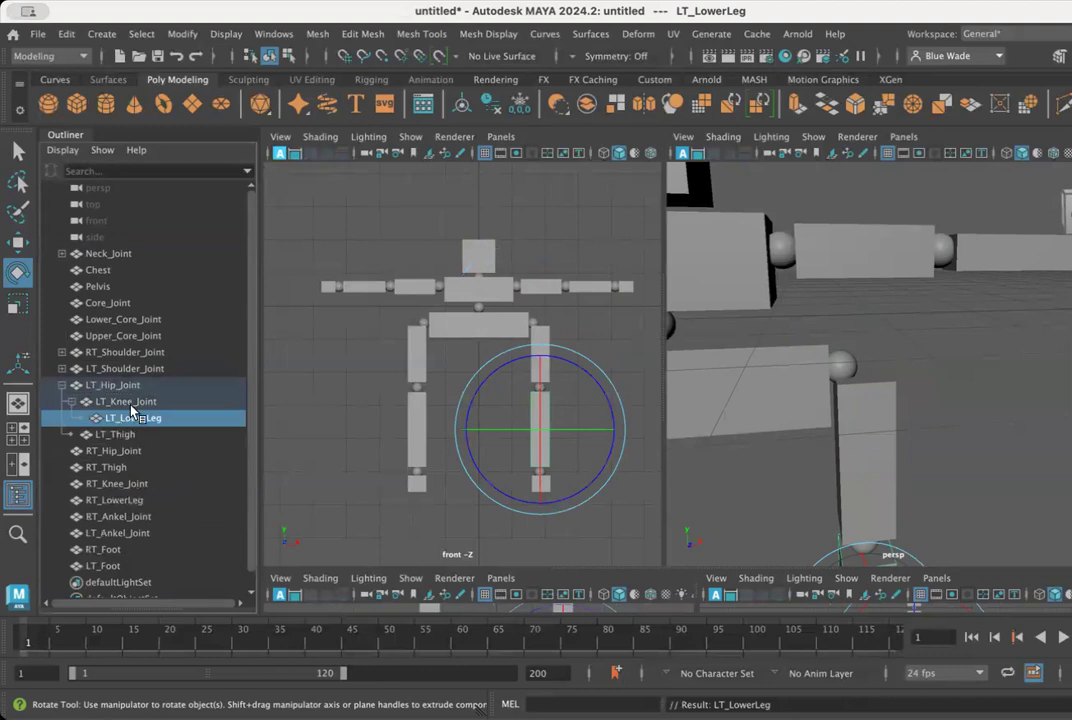
left_click(118, 403)
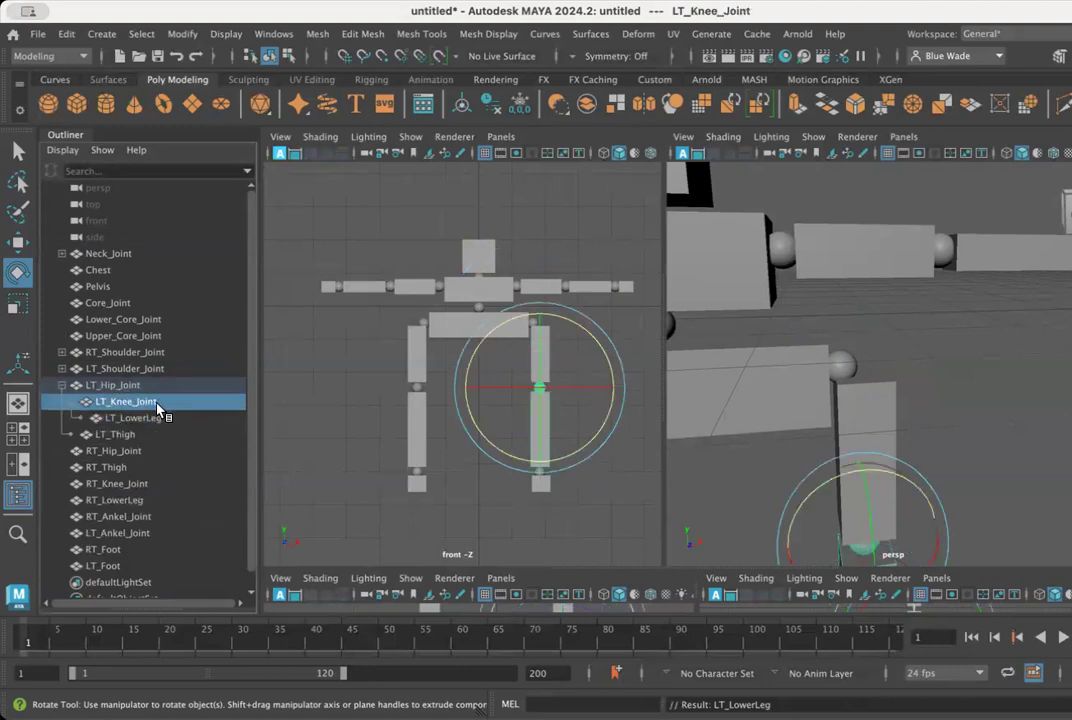
- Parent LT_Ankel_Joint under LT_Knee_Joint and LT_Foot under LT_Ankel_Joint in the Outliner, expanding the ankle joint to show the foot
left_click_drag(928, 432, 847, 328, "alt")
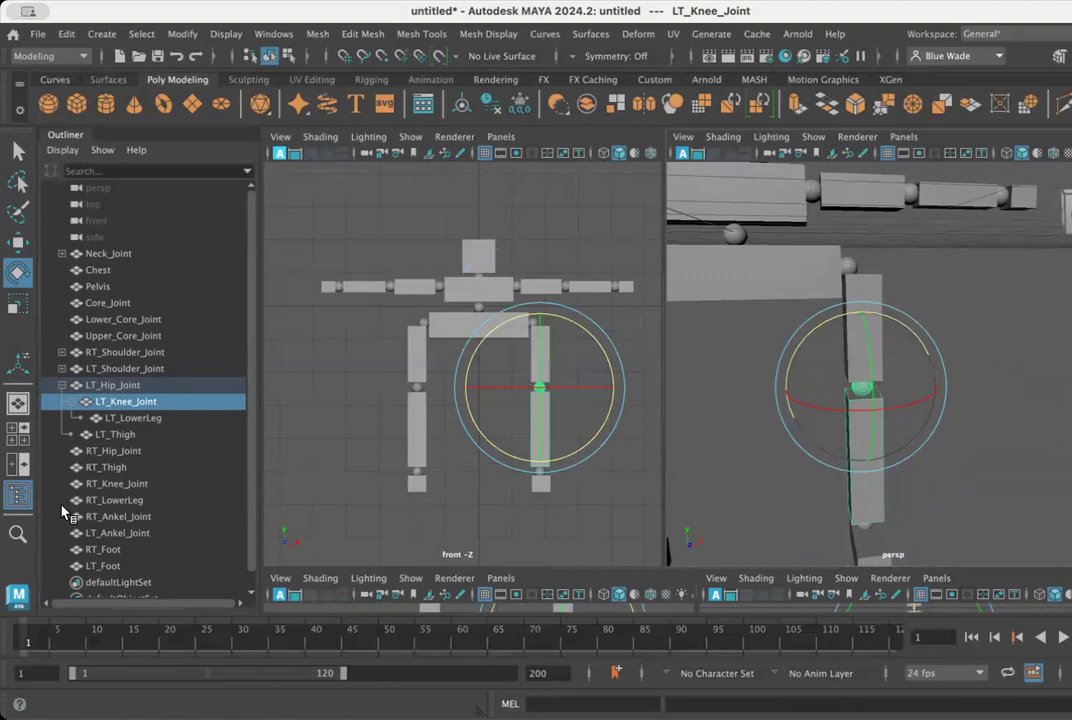
left_click(117, 535)
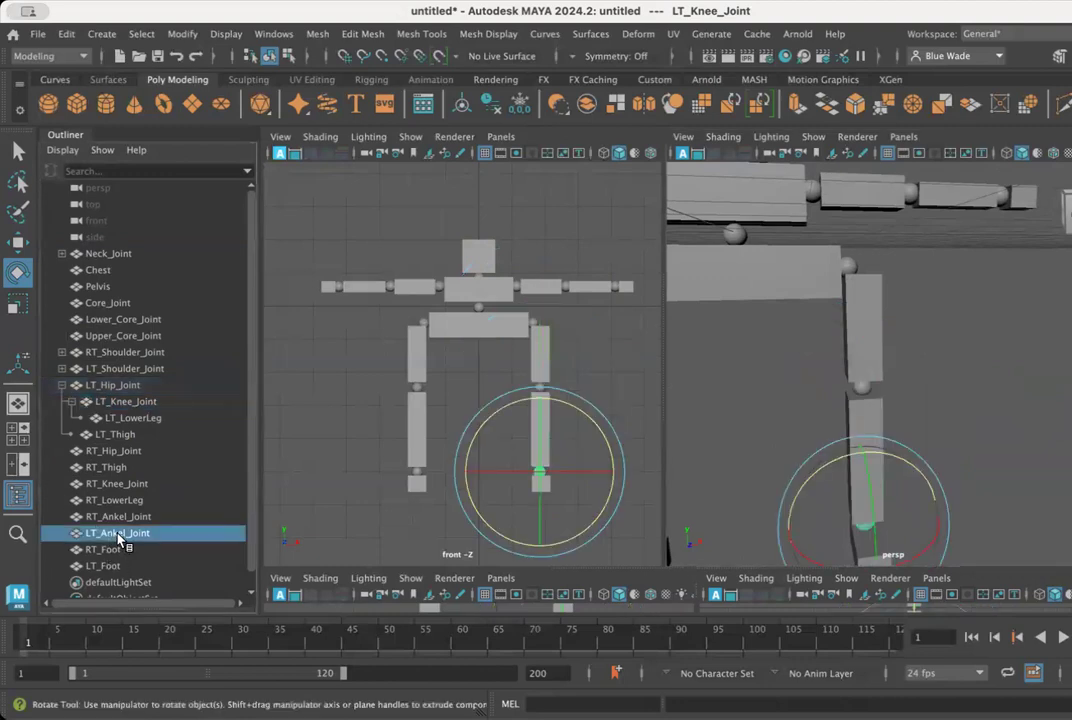
left_click_drag(118, 540, 138, 404)
left_click(112, 388)
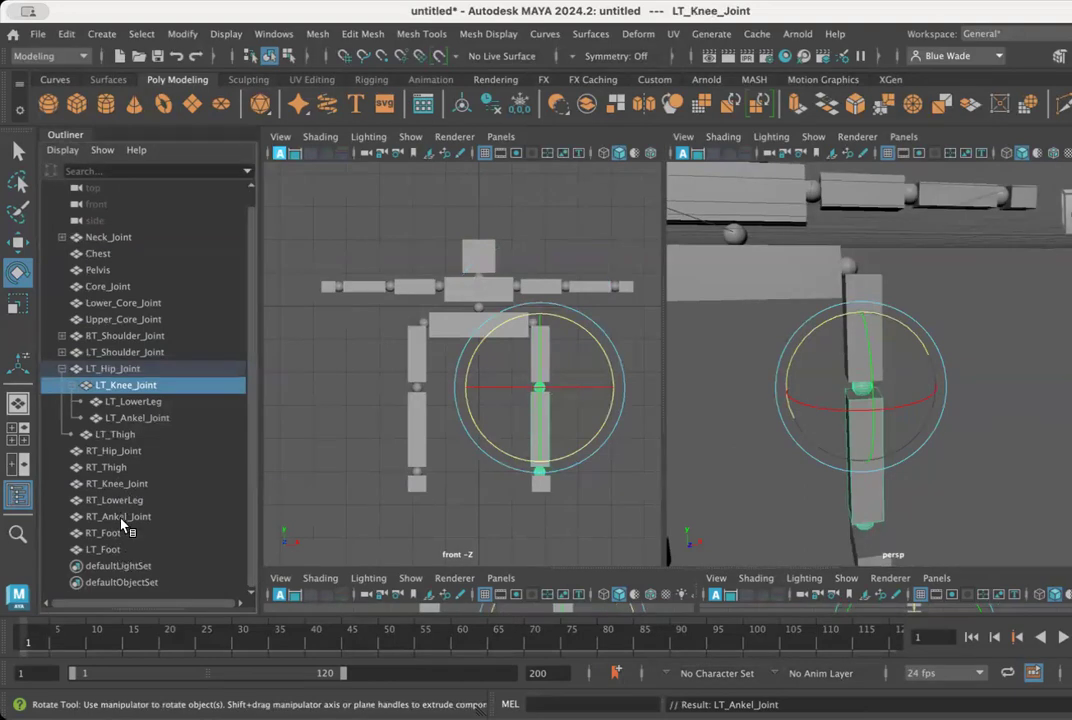
left_click_drag(117, 548, 155, 420)
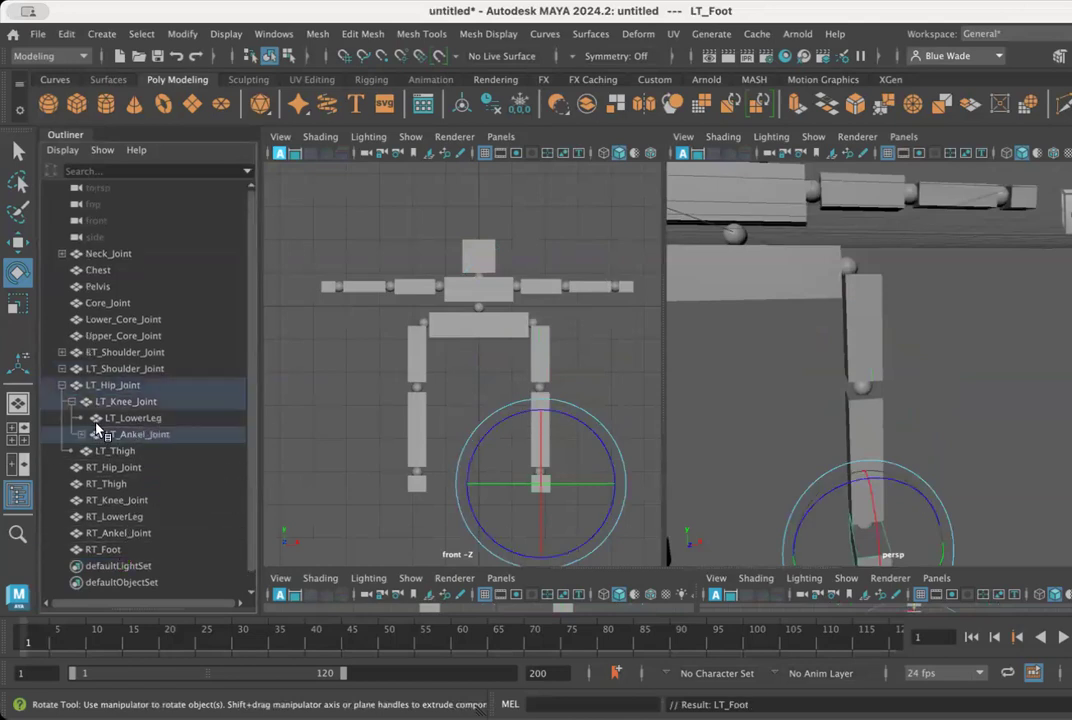
left_click(79, 437)
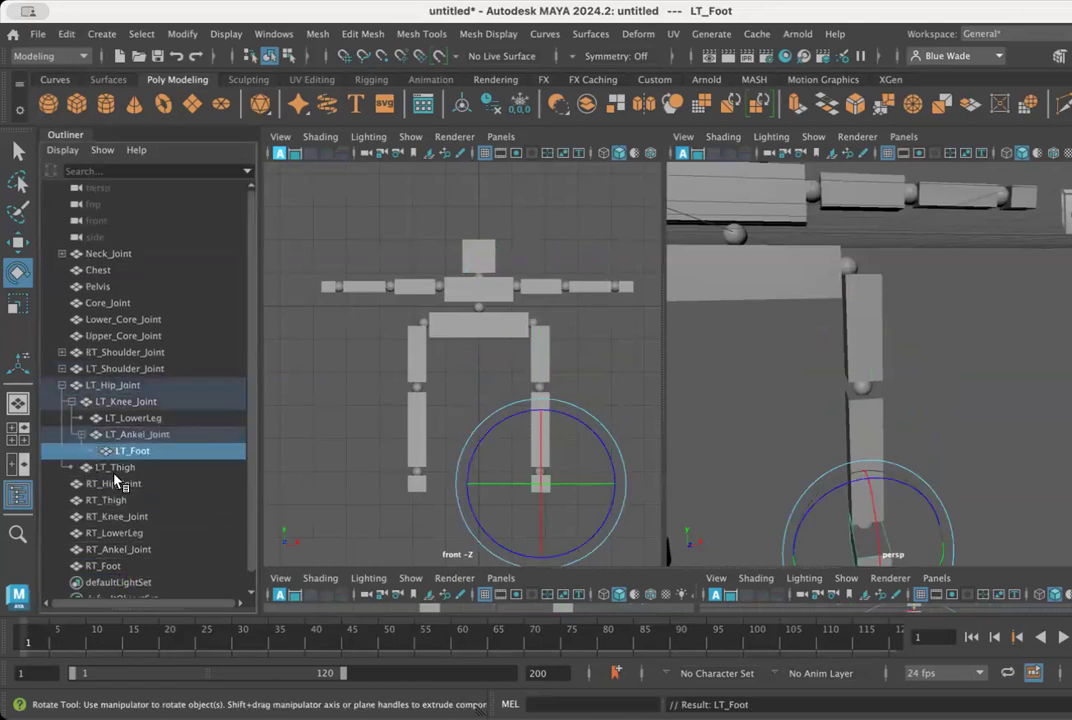
- Select LT_Hip_Joint, LT_Knee_Joint and LT_Ankel_Joint in turn to check which left leg parts each one controls
left_click(117, 388)
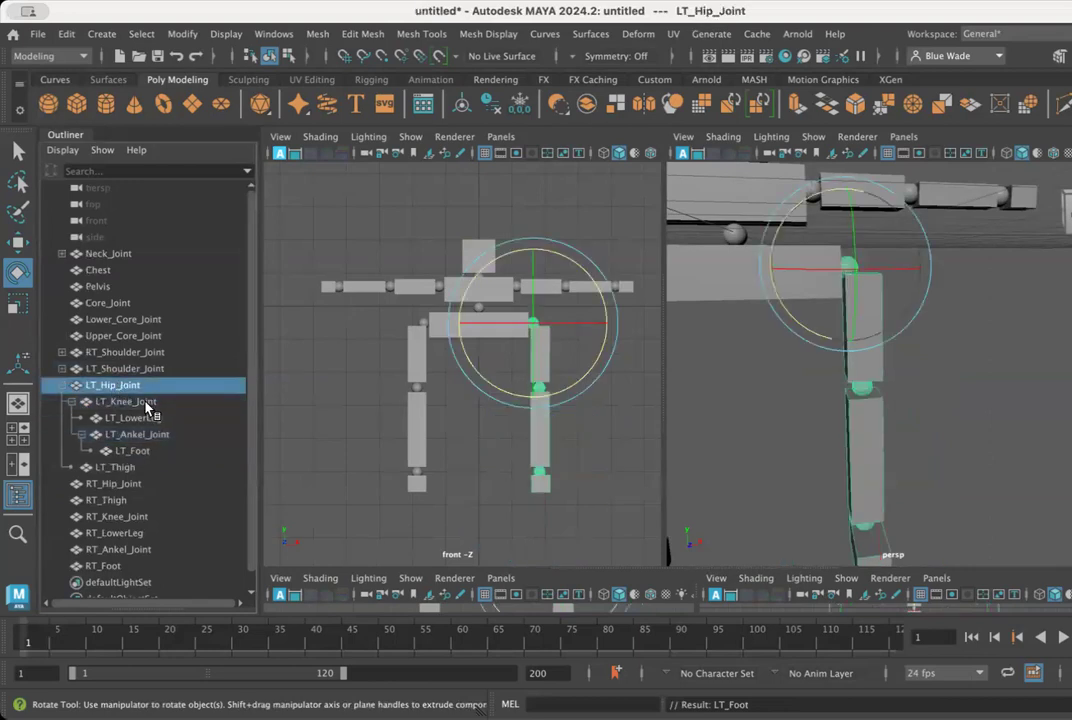
left_click(147, 403)
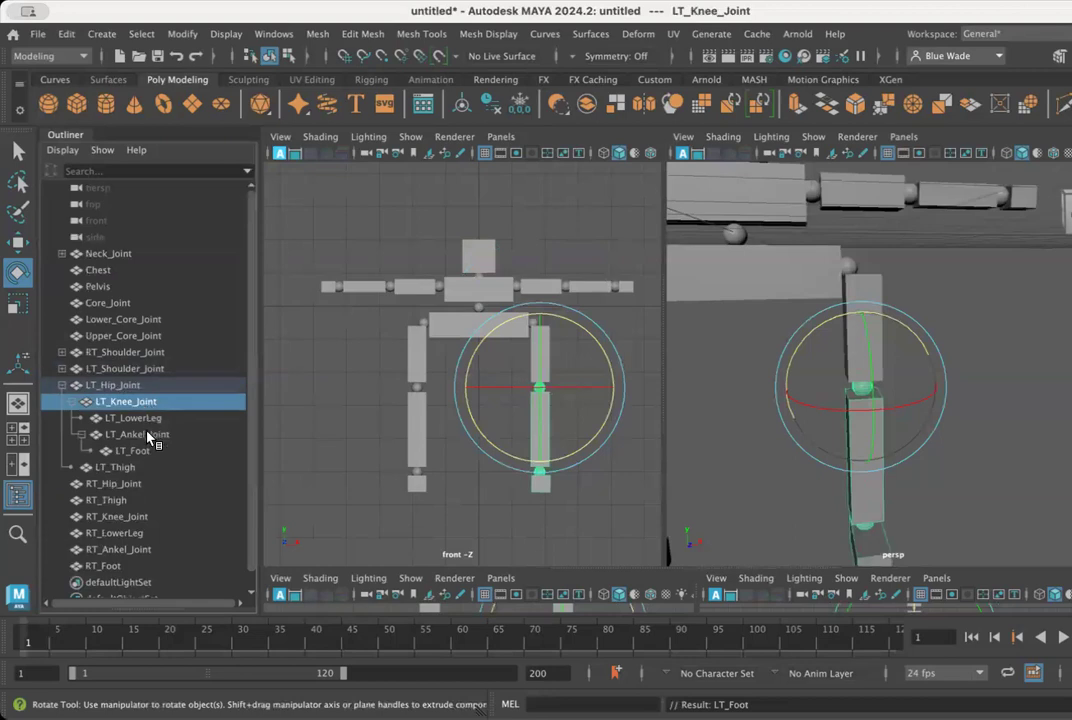
left_click(148, 436)
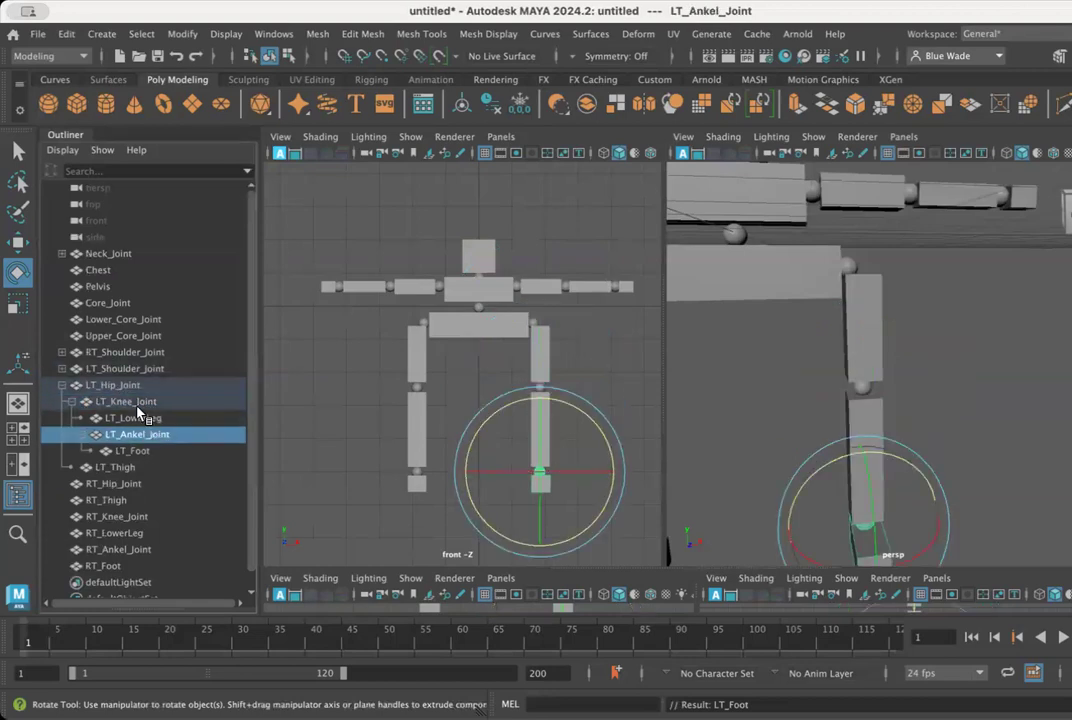
- Test the left leg chain by rotating LT_Hip_Joint freely and about its Y axis, undoing each rotation
left_click(135, 386)
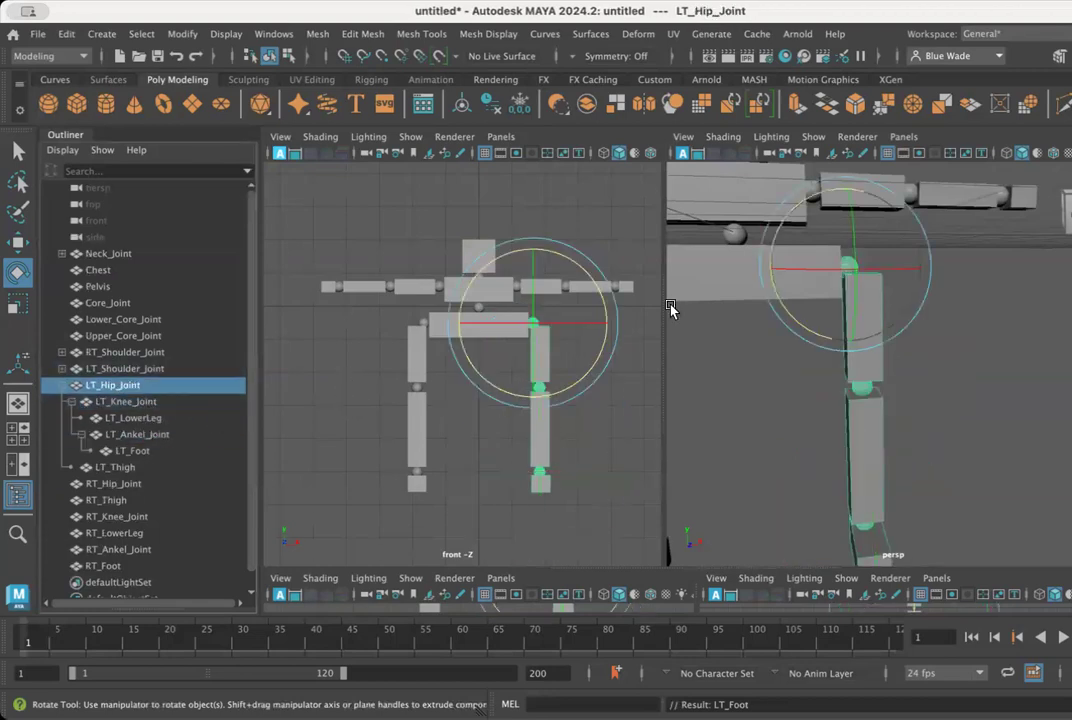
left_click_drag(814, 203, 882, 195)
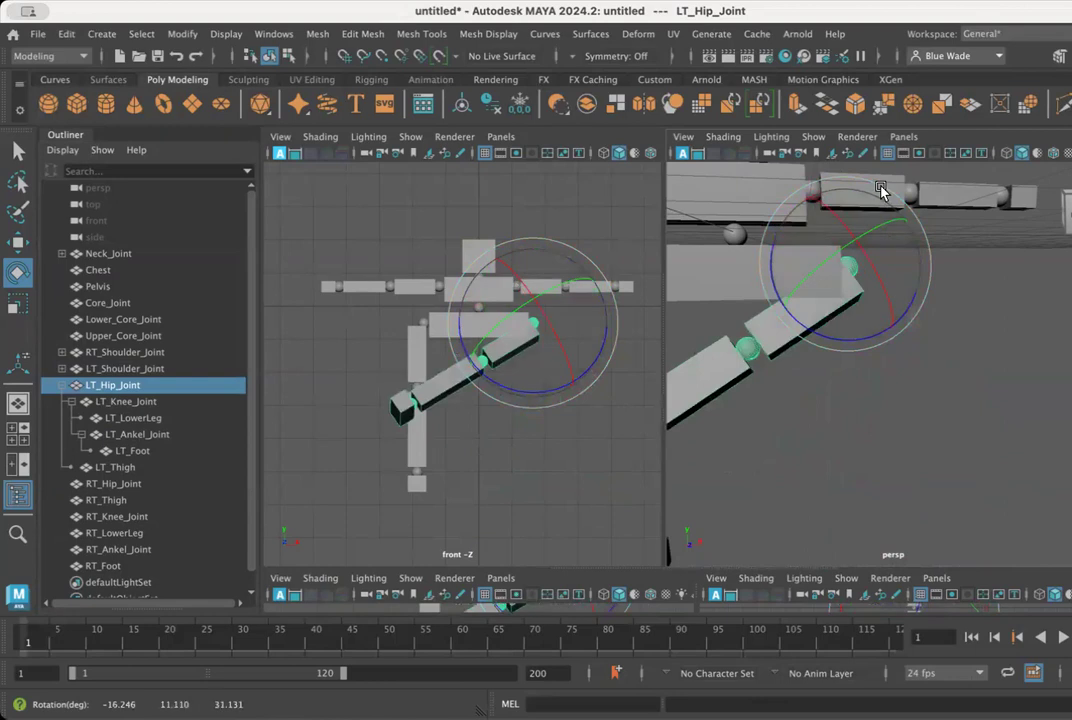
key("ctrl+z")
mouse_move(857, 321)
left_mouse_down()
mouse_move(866, 237)
mouse_move(862, 330)
left_mouse_up()
key("ctrl+z")
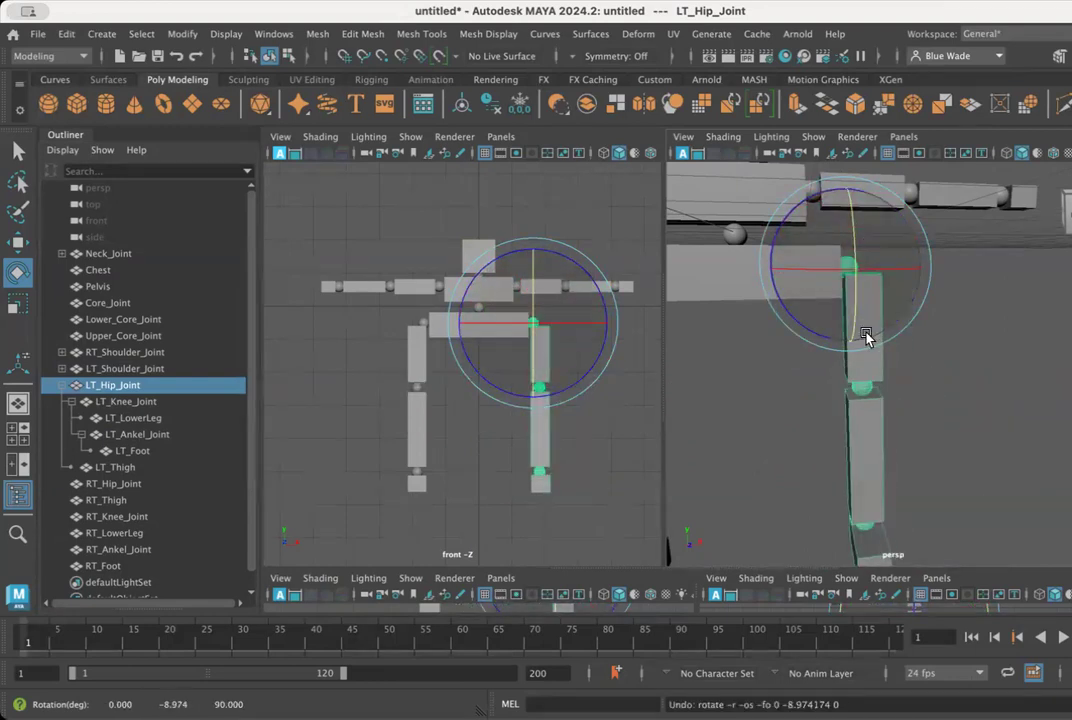
- Test the left knee by bending LT_Knee_Joint about its Y axis in the perspective view, and undo the rotation
middle_click_drag(871, 410, 861, 329, "alt")
mouse_move(861, 329)
right_mouse_down("alt")
mouse_move(902, 337)
mouse_move(878, 330)
right_mouse_up("alt")
left_click(845, 303)
left_click_drag(866, 318, 773, 407)
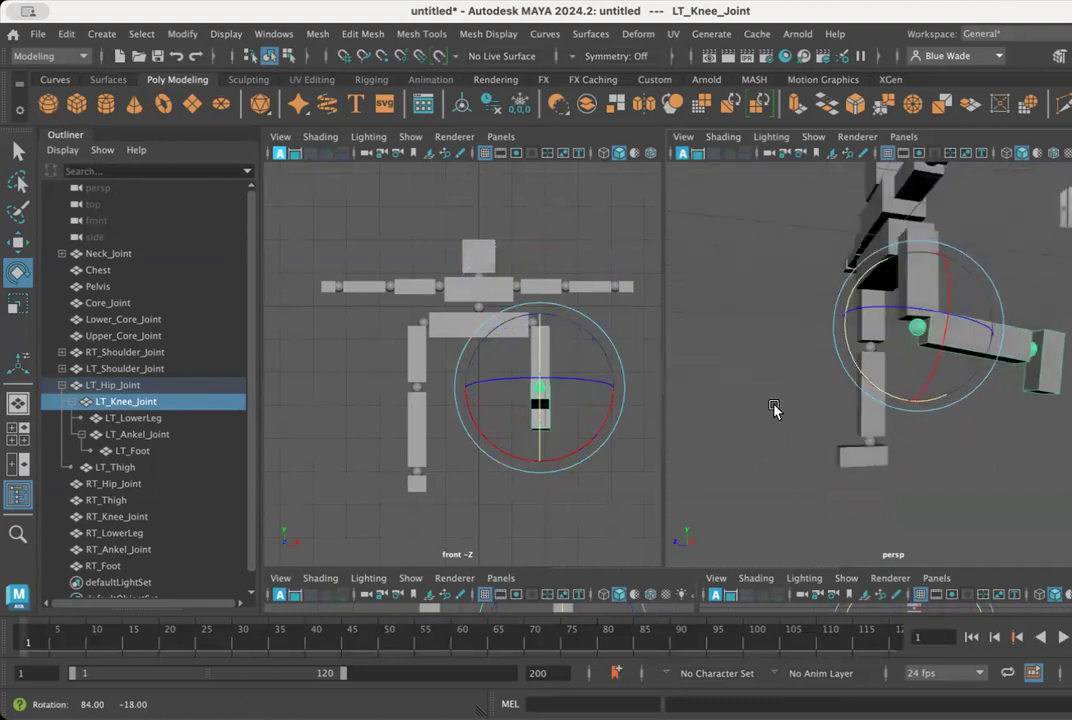
key("ctrl+z")
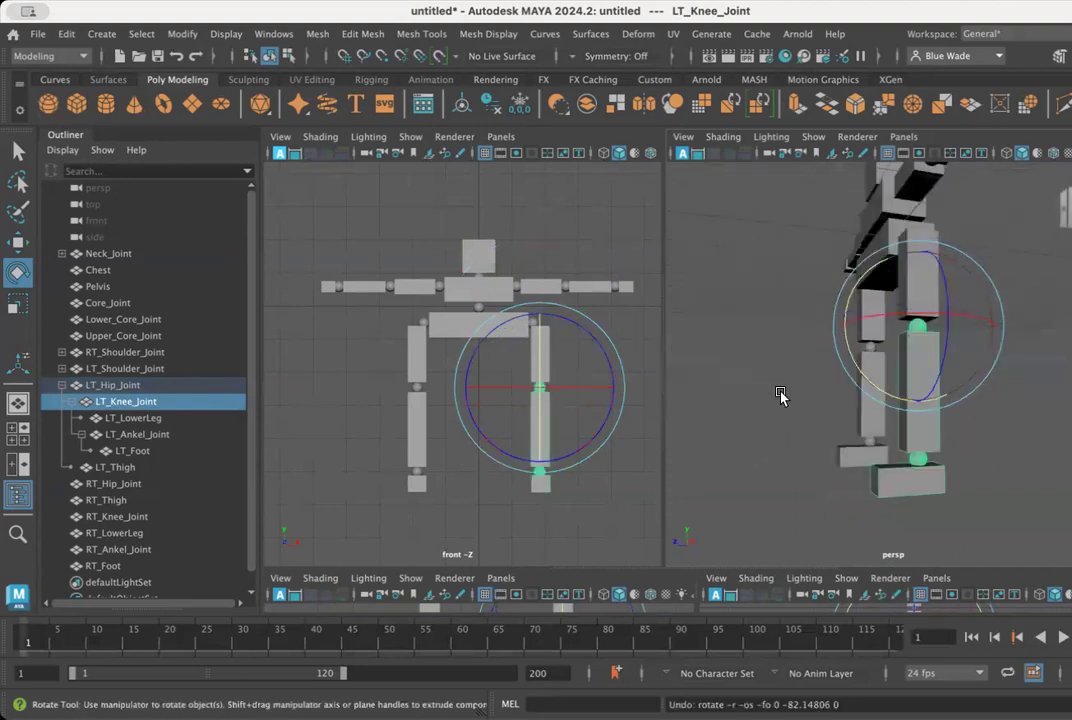
- Test the left ankle by rotating LT_Ankel_Joint in the perspective view, and undo the rotation
left_click(920, 460)
left_click_drag(875, 407, 921, 407)
key("ctrl+z")
- Select the right and left hip joints on the model to compare their chains, and collapse the LT_Hip_Joint hierarchy
left_click_drag(890, 361, 976, 354, "alt")
right_click_drag(976, 354, 1034, 355, "alt")
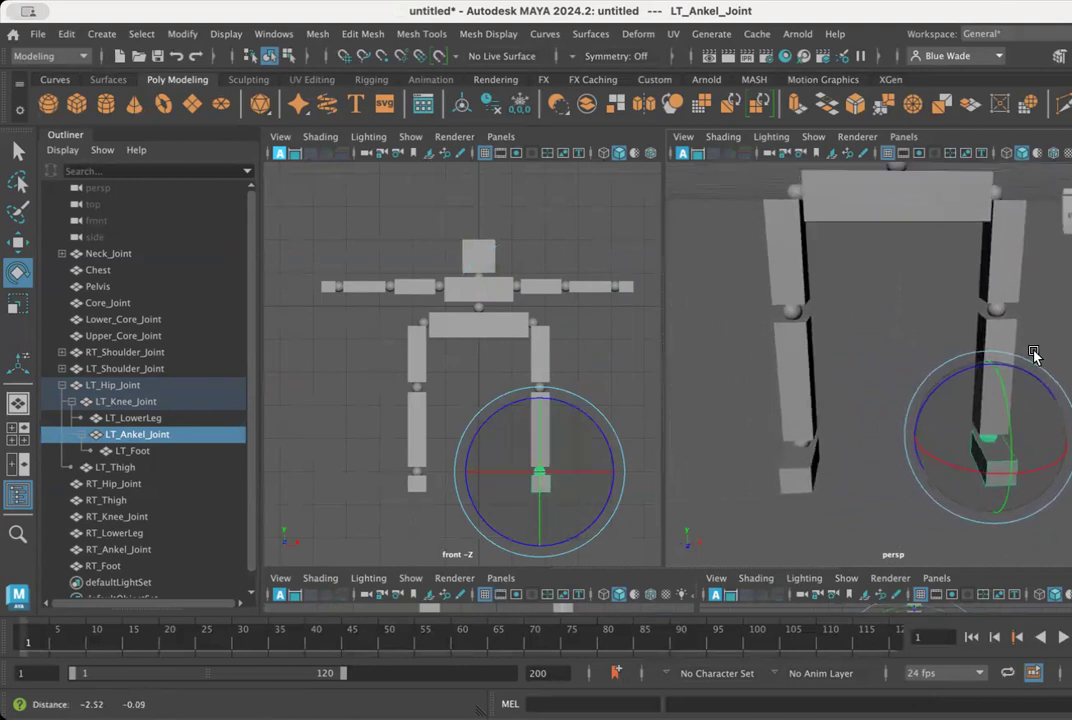
left_click(792, 190)
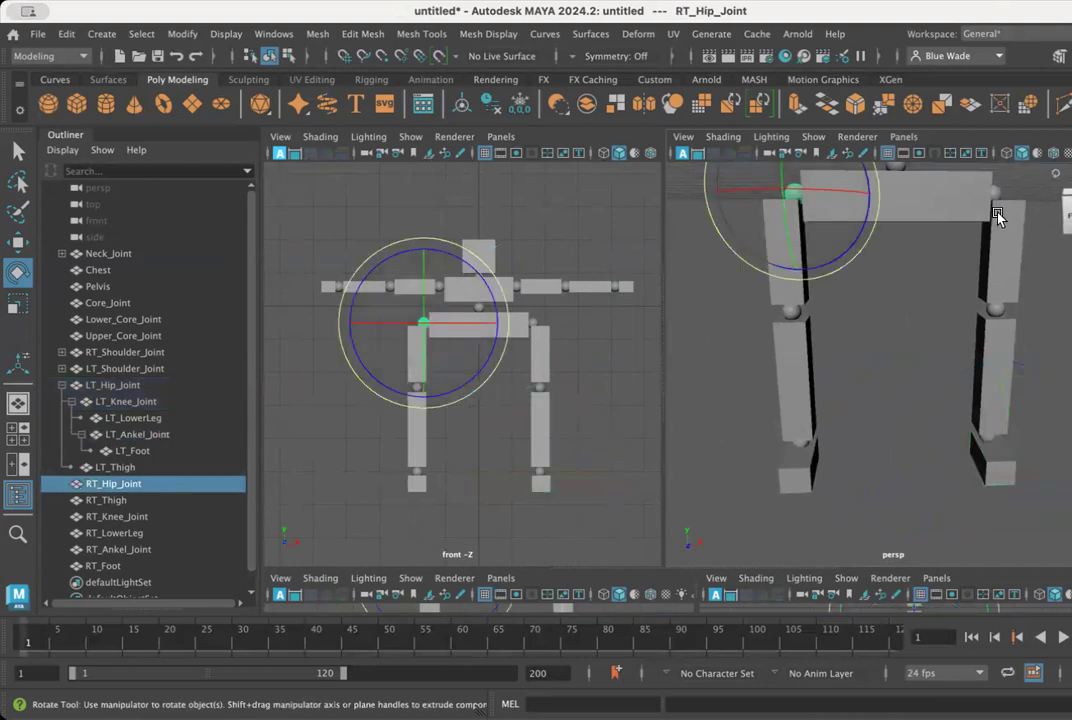
left_click(1000, 194)
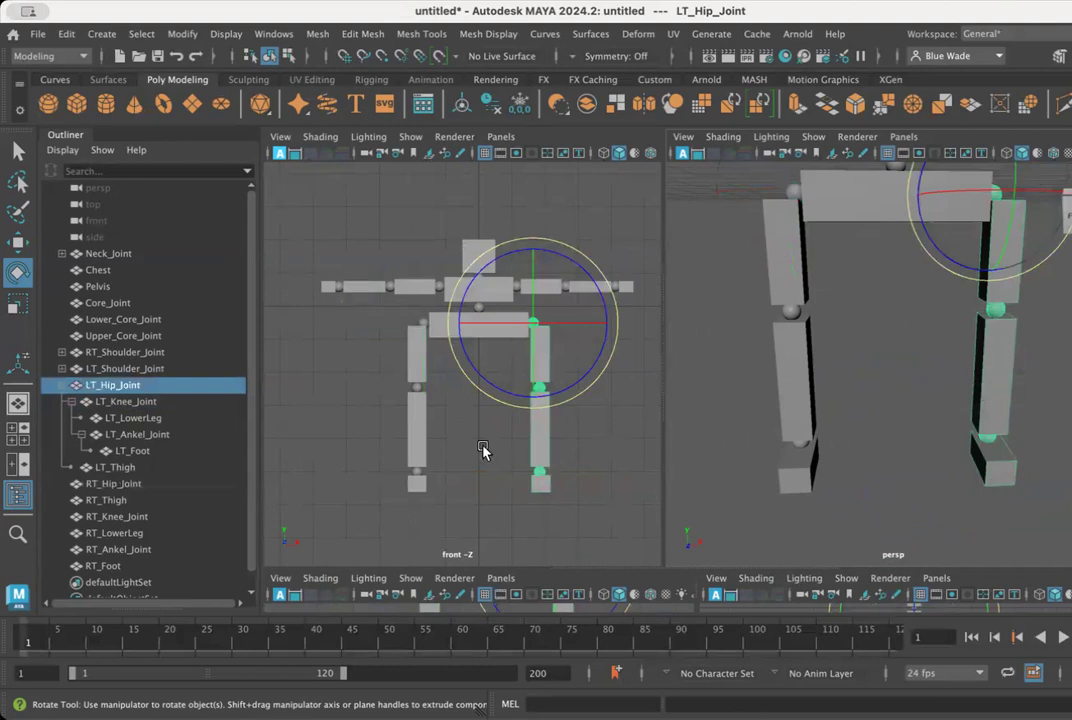
left_click(64, 385)
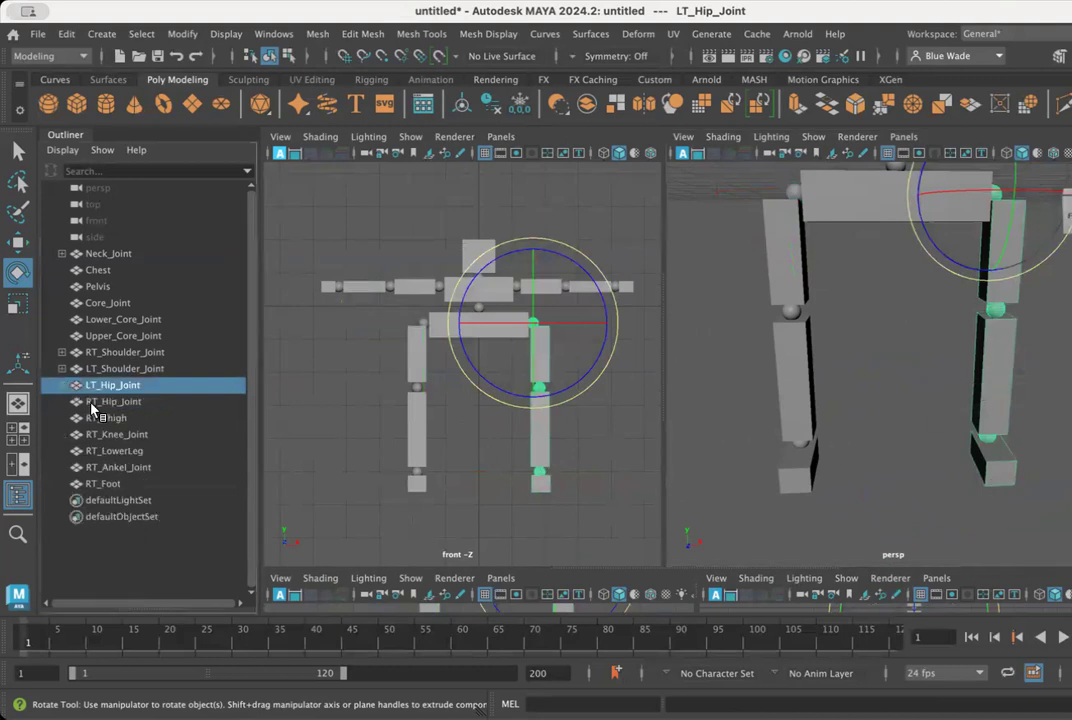
- Parent RT_Thigh and RT_Knee_Joint under RT_Hip_Joint in the Outliner, expanding the hip joint to show its children
left_click(116, 403)
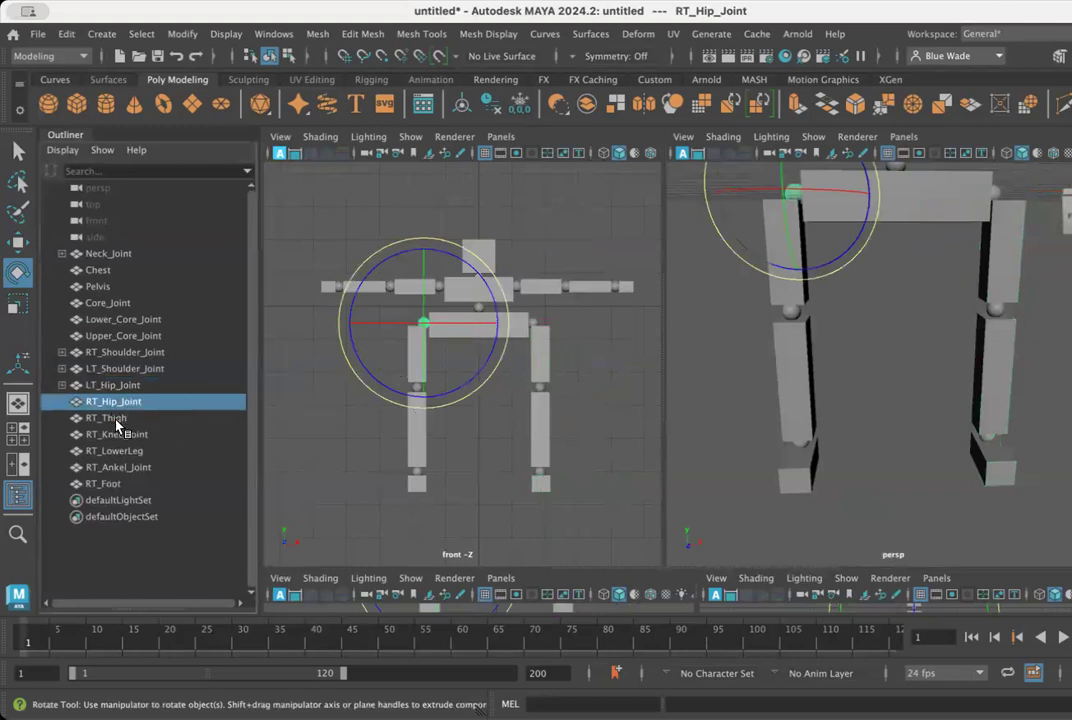
left_click(115, 419)
left_click_drag(117, 425, 136, 402)
left_click(62, 401)
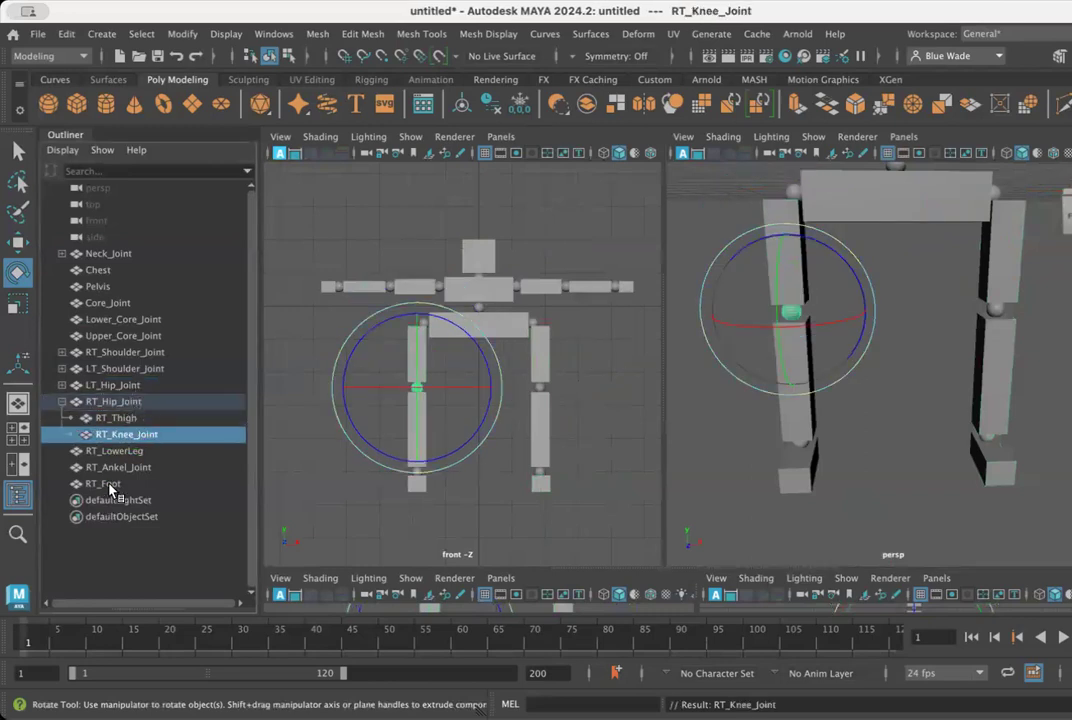
- Parent RT_LowerLeg and RT_Ankel_Joint under RT_Knee_Joint in the Outliner, expanding the knee joint to show its children
left_click(120, 450)
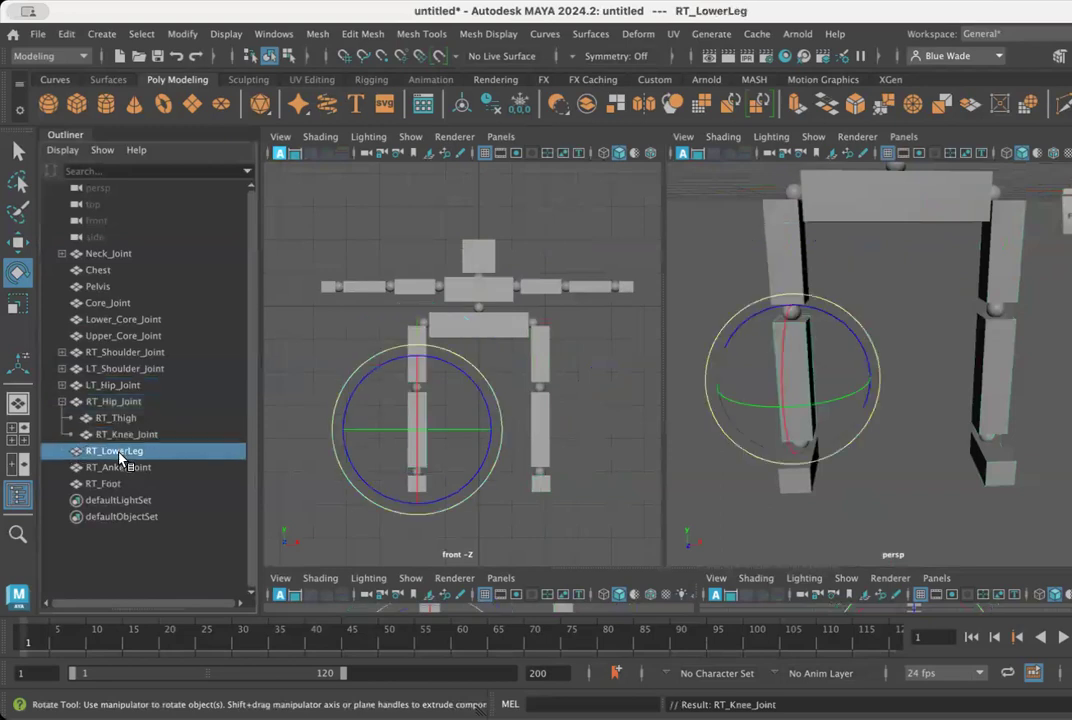
left_click_drag(119, 454, 127, 436)
left_click(122, 450)
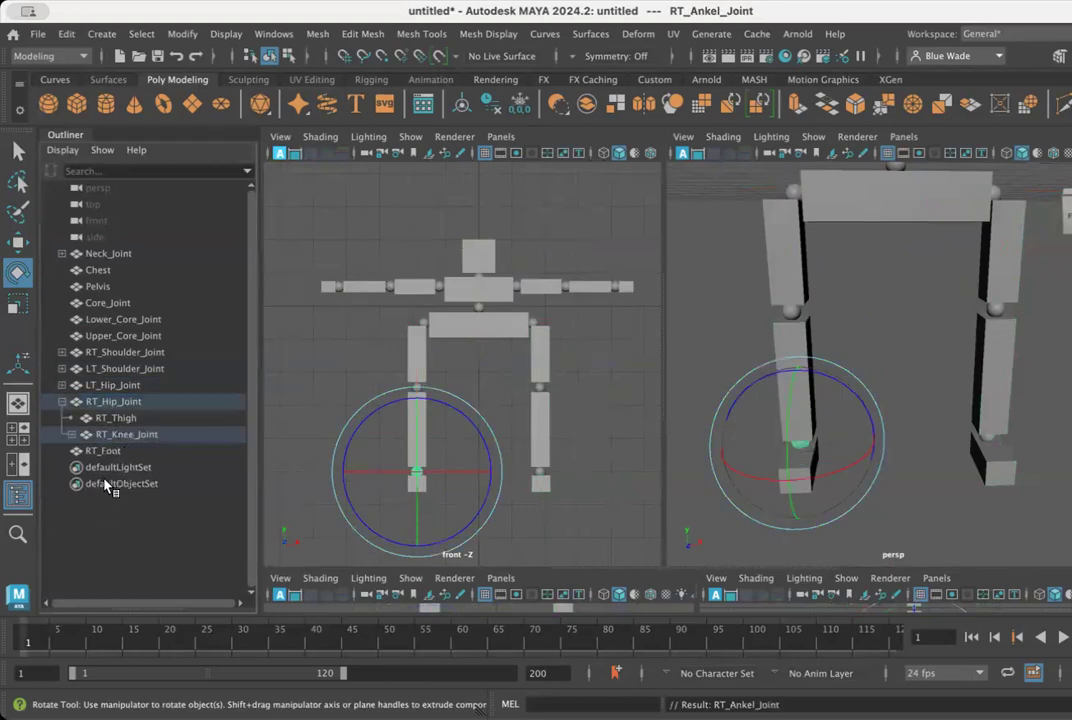
left_click(72, 435)
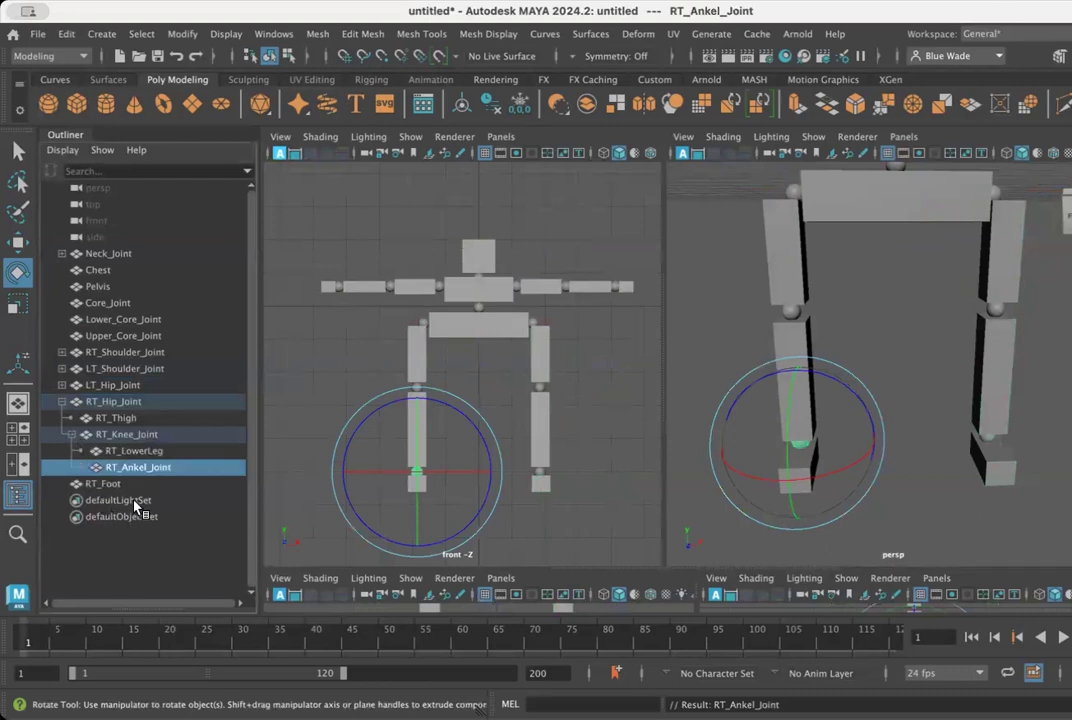
- Parent RT_Foot under RT_Ankel_Joint in the Outliner, and select RT_Hip_Joint to check the whole right leg chain
left_click(108, 486)
left_click_drag(108, 488, 158, 476)
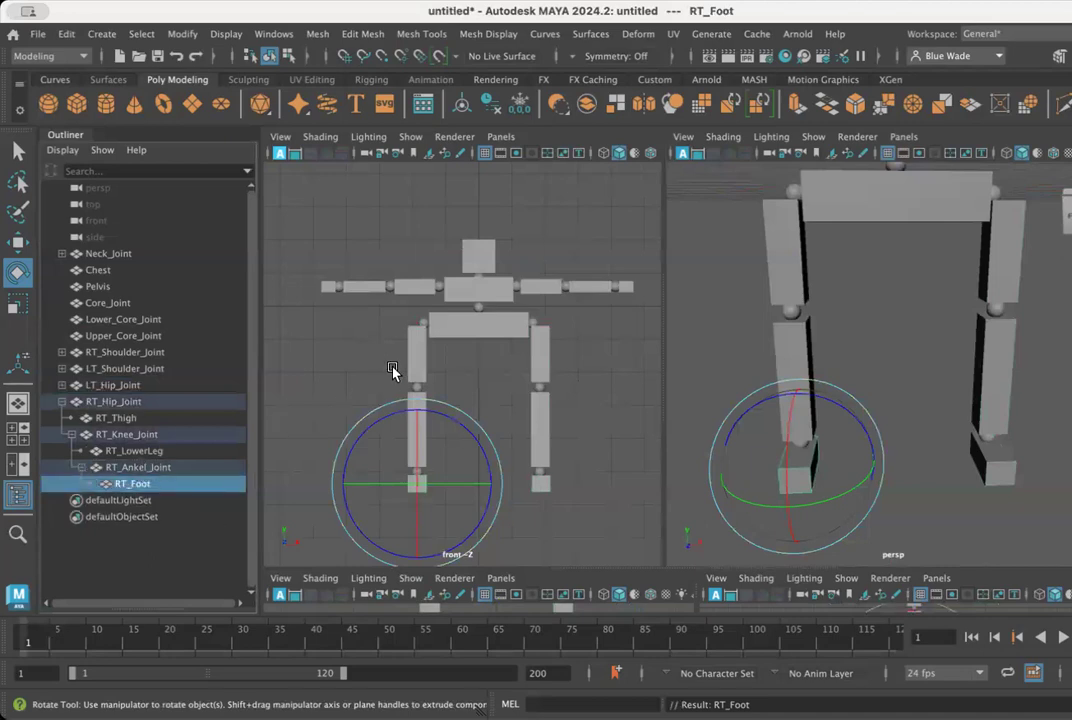
left_click(108, 401)
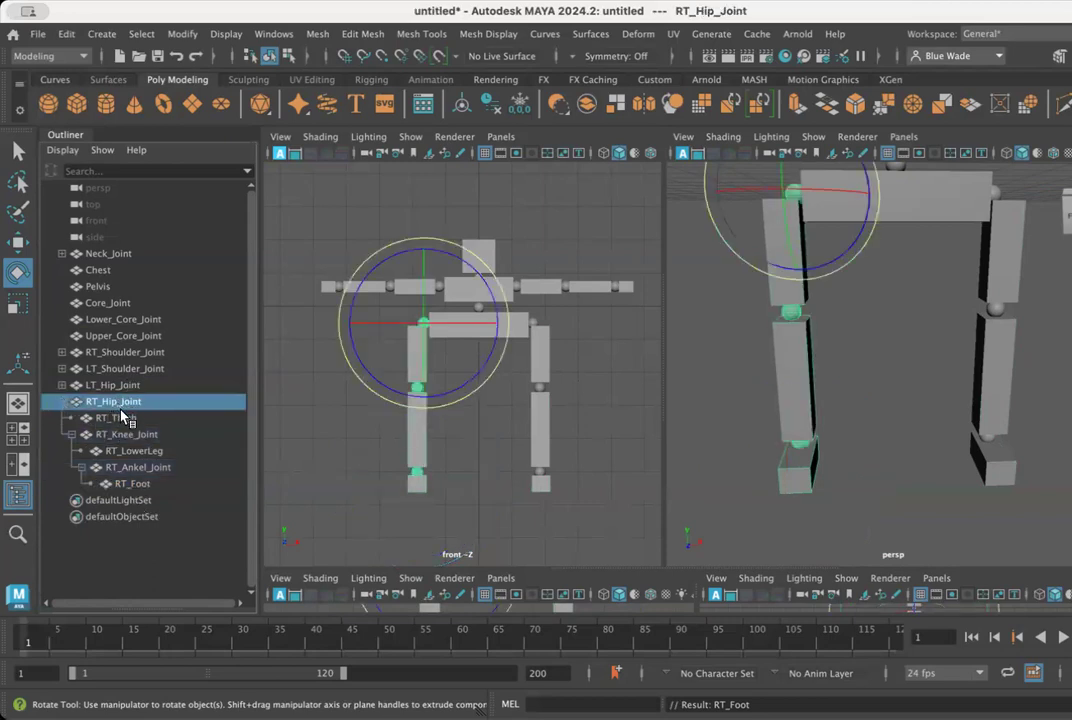
- Move RT_Thigh out of the RT_Hip_Joint hierarchy in the Outliner, and parent it back under RT_Hip_Joint
left_click(121, 421)
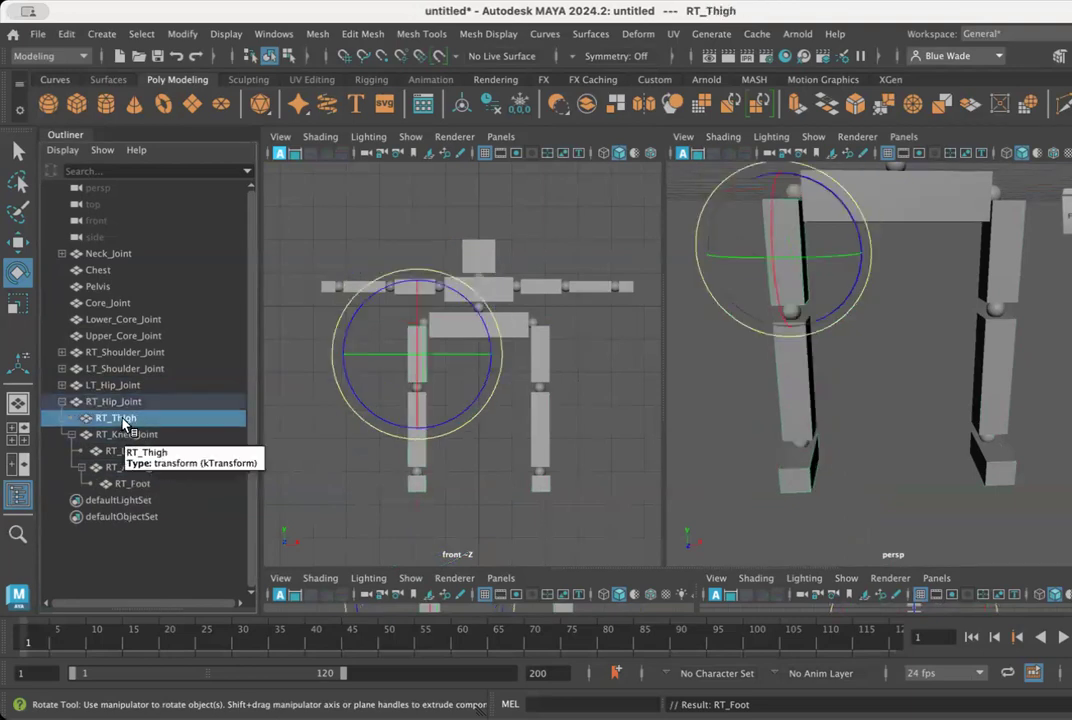
left_click_drag(123, 422, 134, 395)
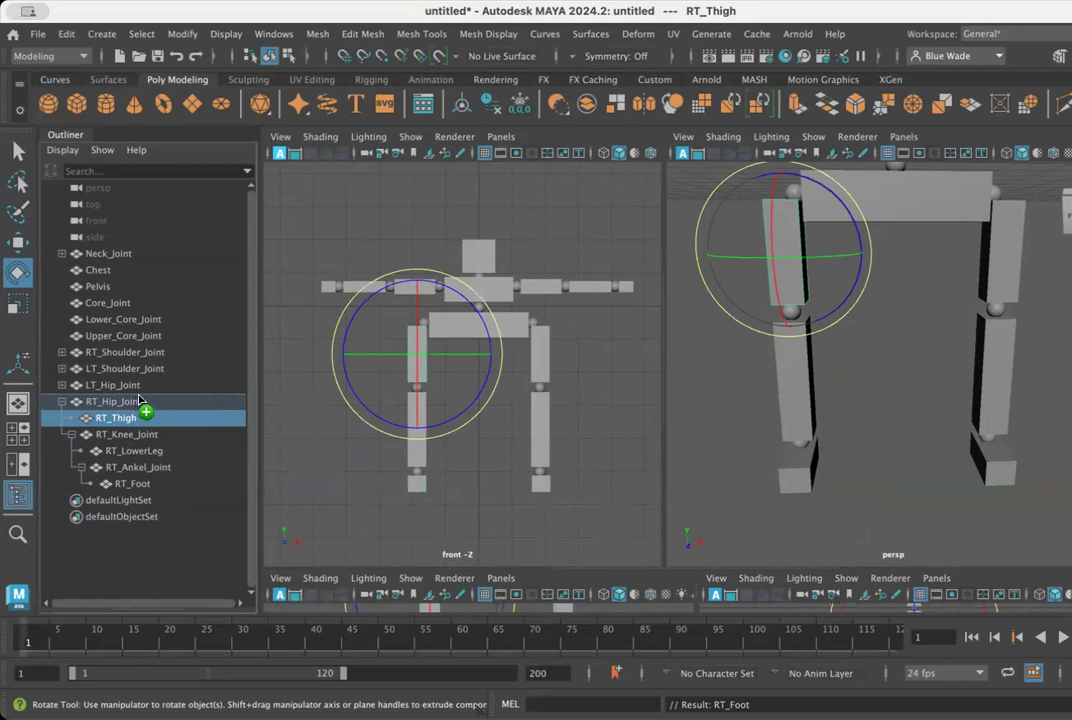
left_click_drag(139, 399, 140, 401)
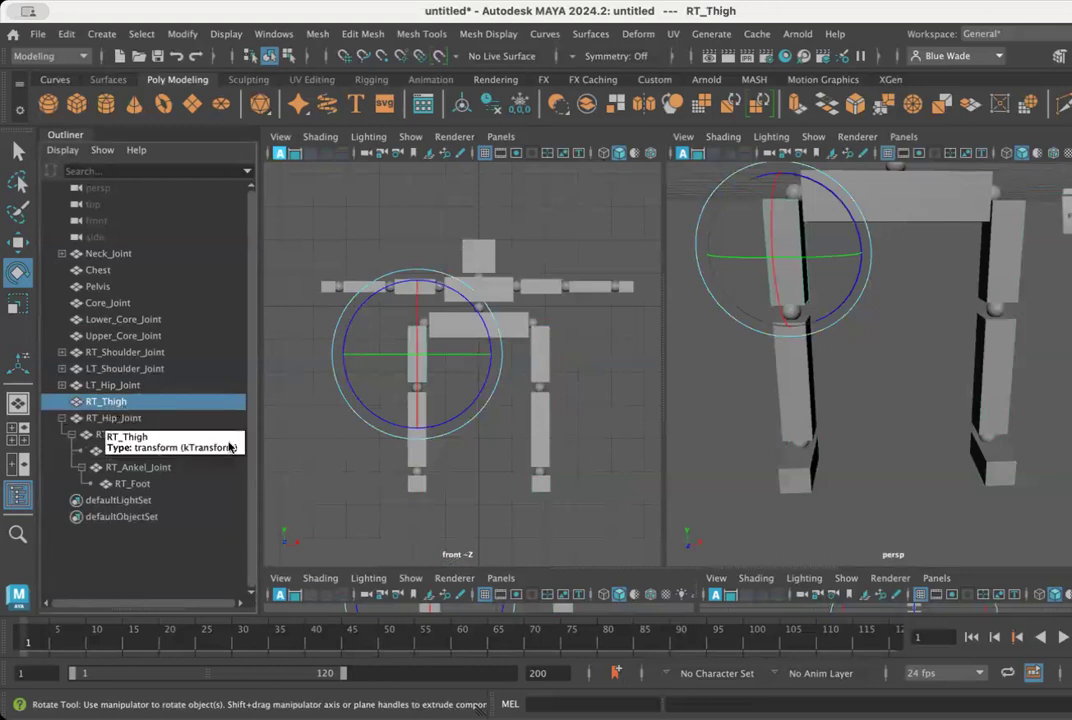
middle_click_drag(119, 398, 123, 419)
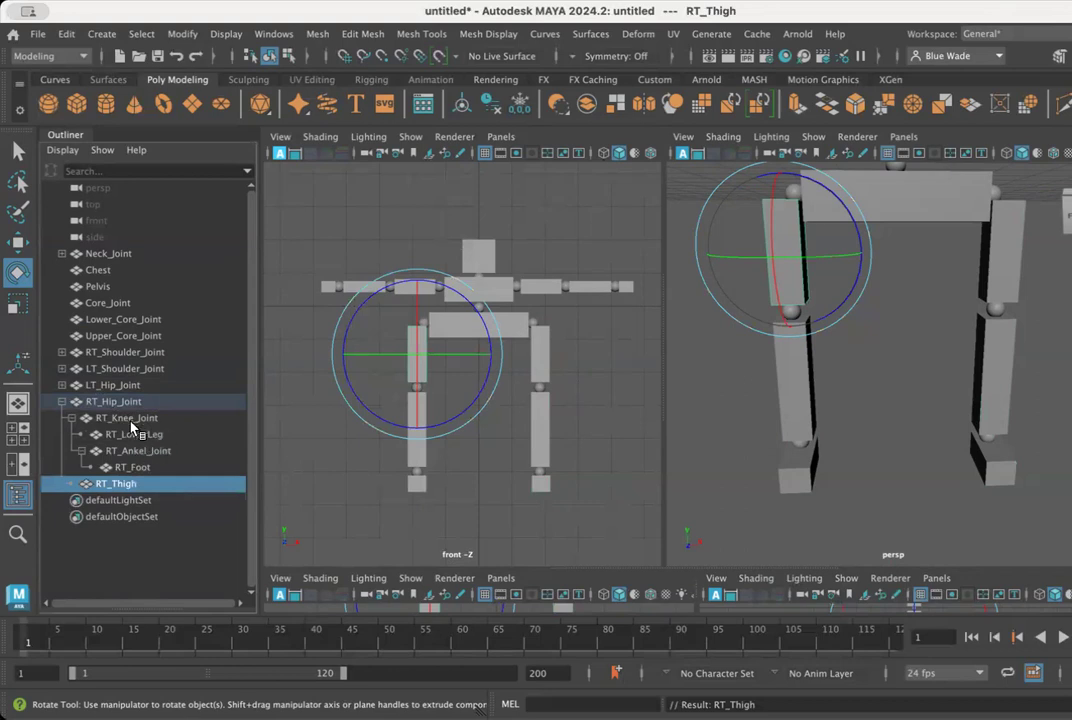
- Take RT_Thigh out of the right hip chain so it sits above RT_Hip_Joint in the Outliner, and return it under that joint
left_click(127, 405)
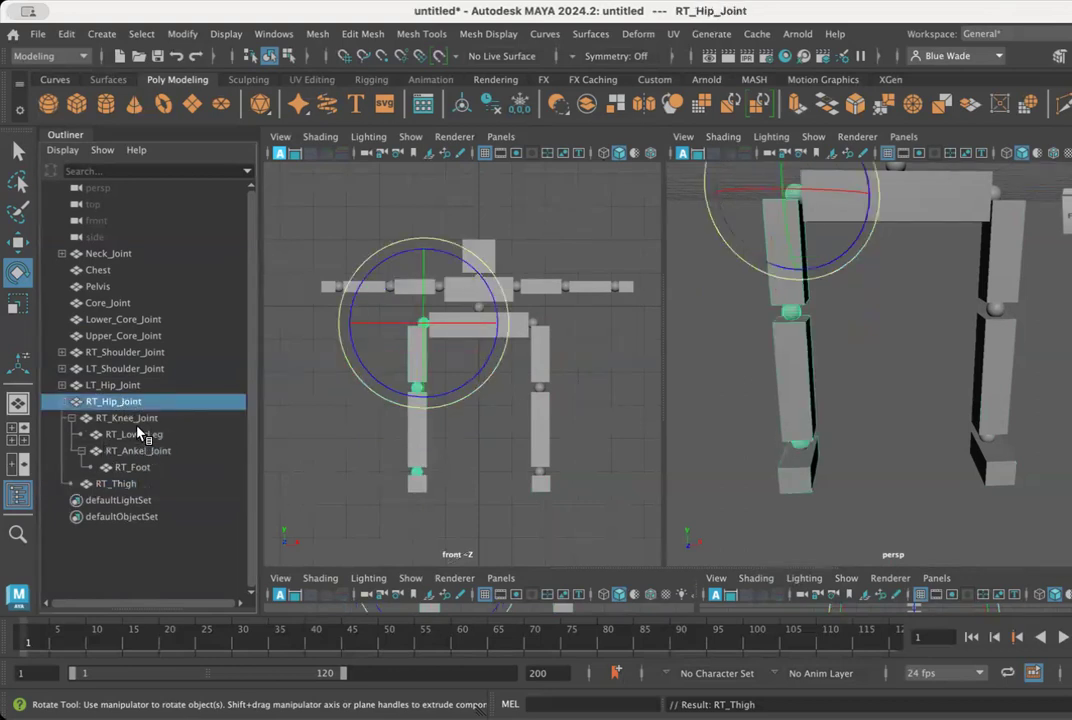
left_click(119, 485)
left_click_drag(118, 486, 151, 393)
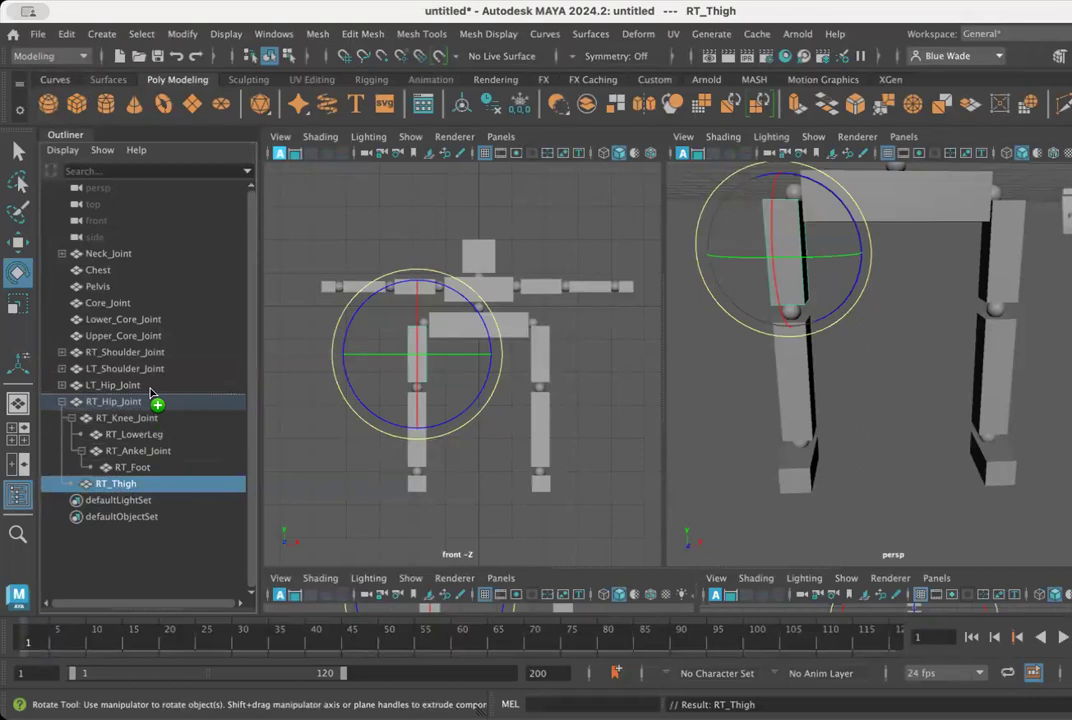
mouse_move(150, 389)
left_mouse_down()
mouse_move(152, 399)
mouse_move(140, 396)
left_mouse_up()
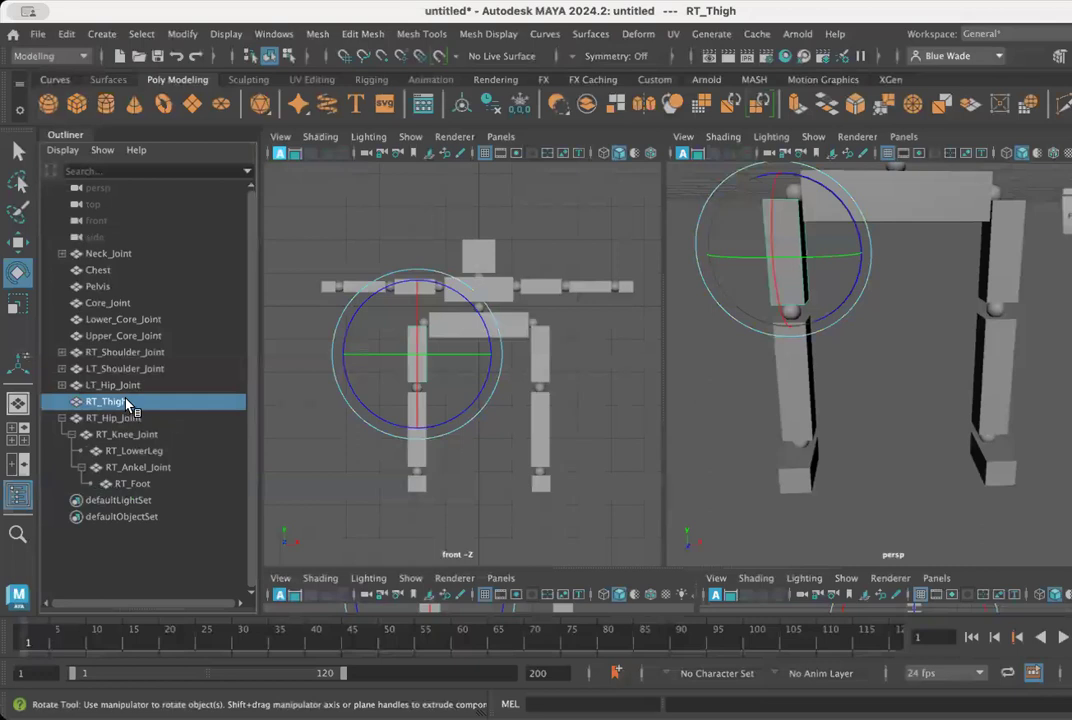
left_click_drag(127, 402, 130, 424)
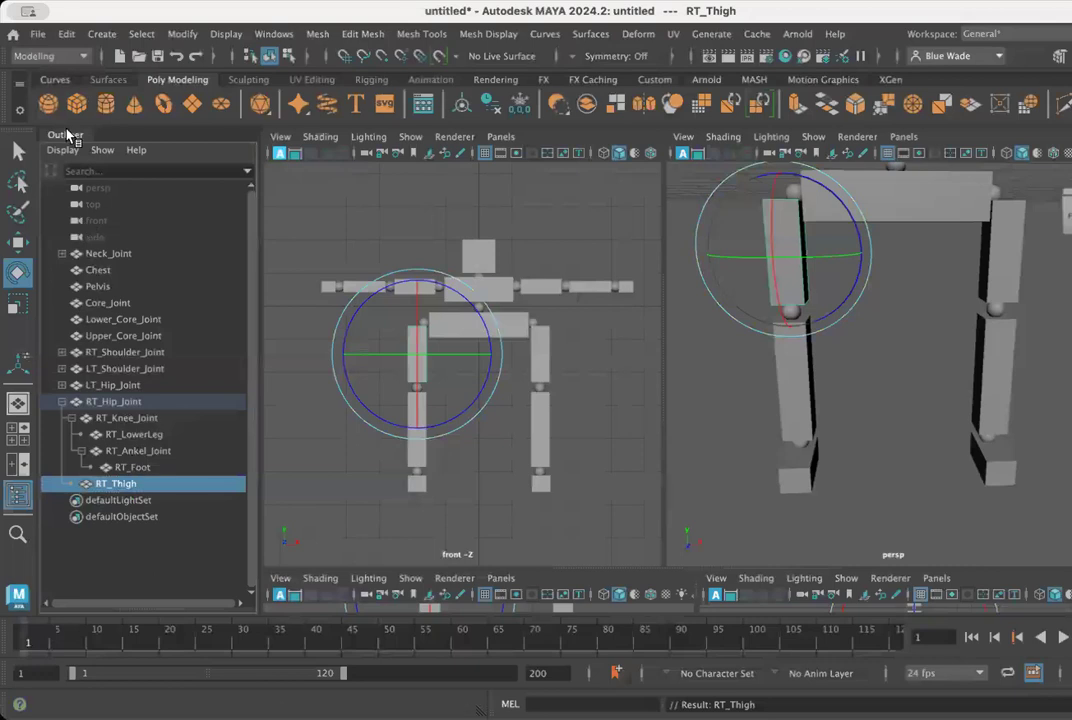
- Locate the Unparent command for RT_Thigh without applying it, and collapse the RT_Hip_Joint hierarchy in the Outliner
left_click(67, 35)
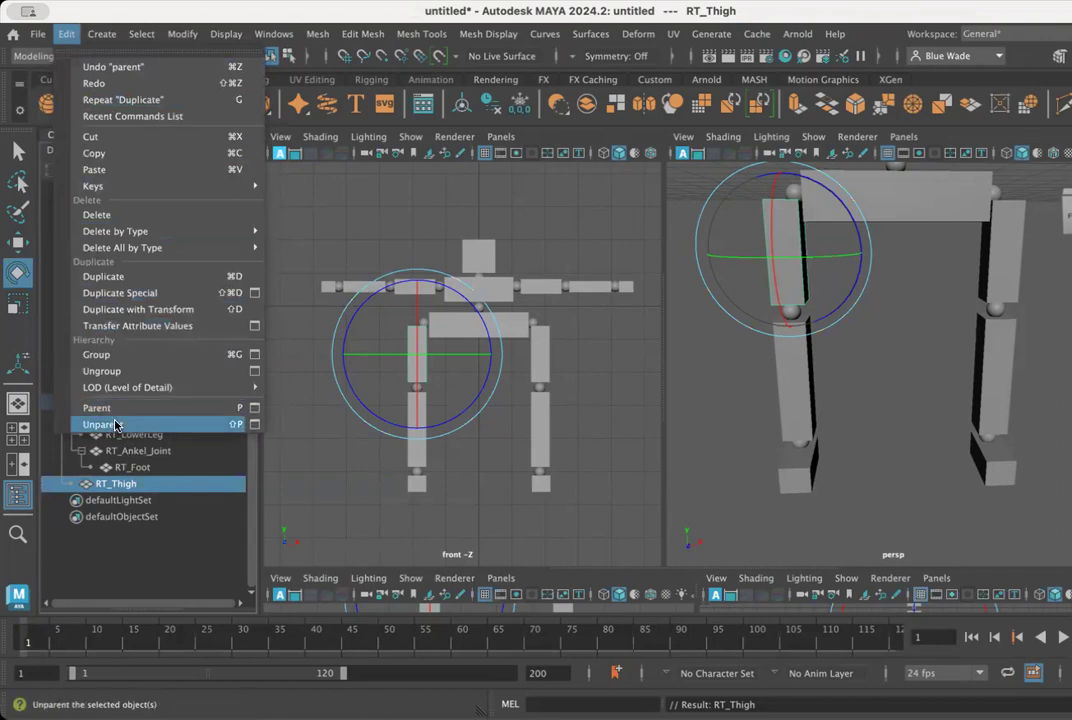
left_click(144, 465)
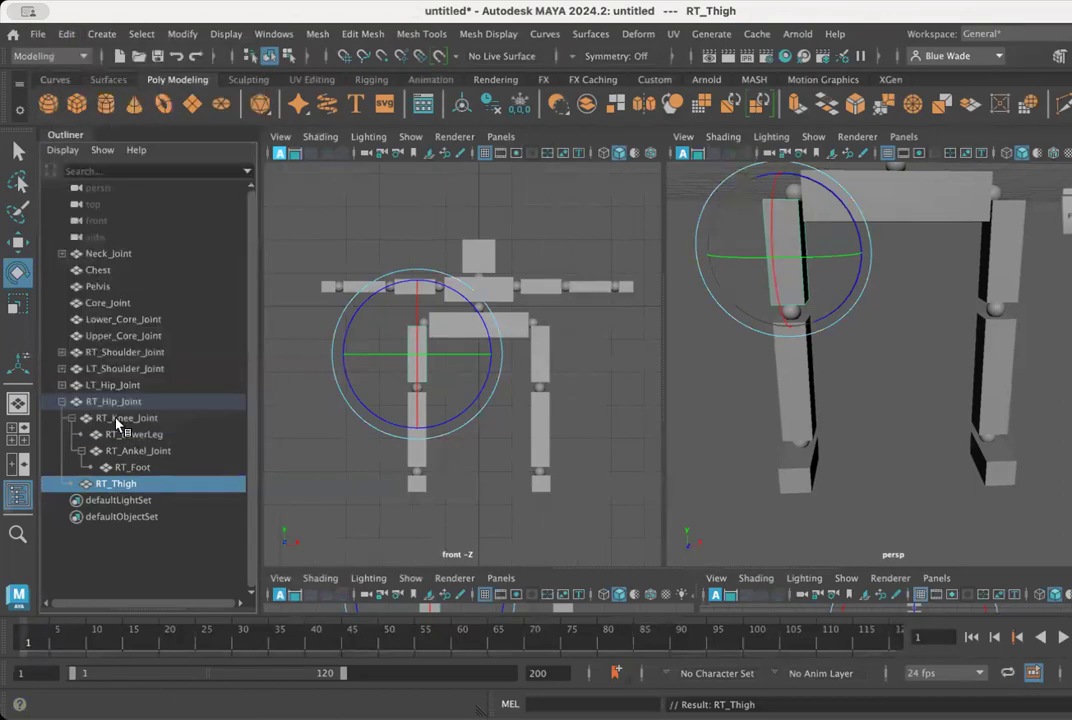
left_click(63, 402)
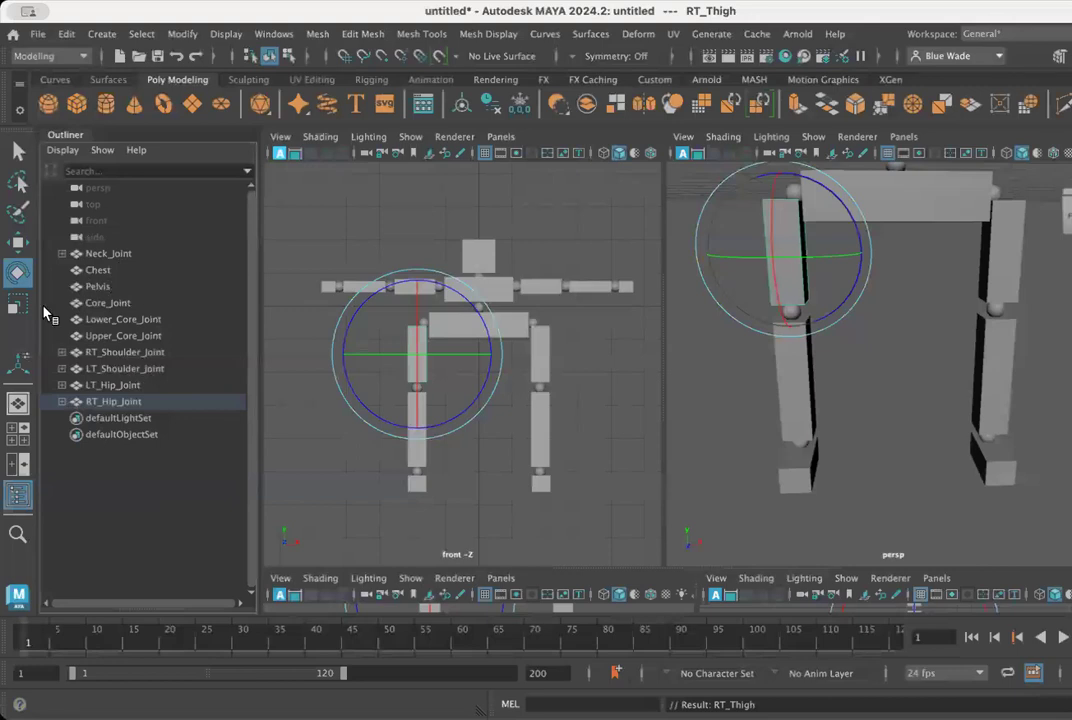
- Parent RT_Shoulder_Joint and LT_Shoulder_Joint together under Upper_Core_Joint in the Outliner, and expand the core joint to show them
left_click(124, 320)
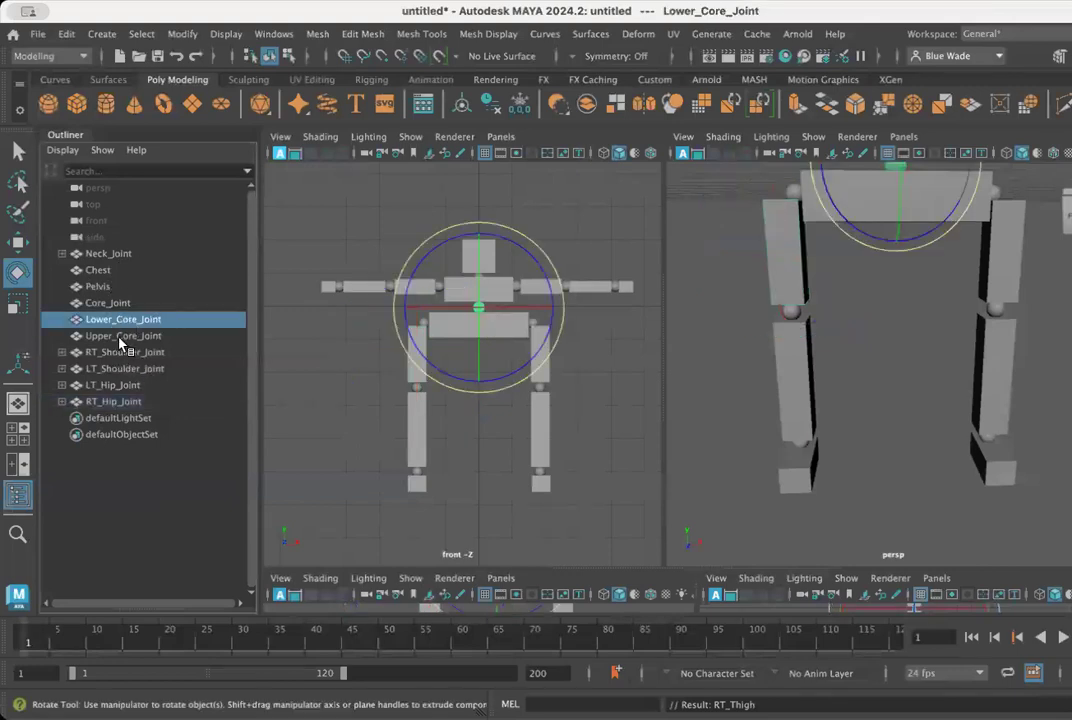
left_click(119, 338)
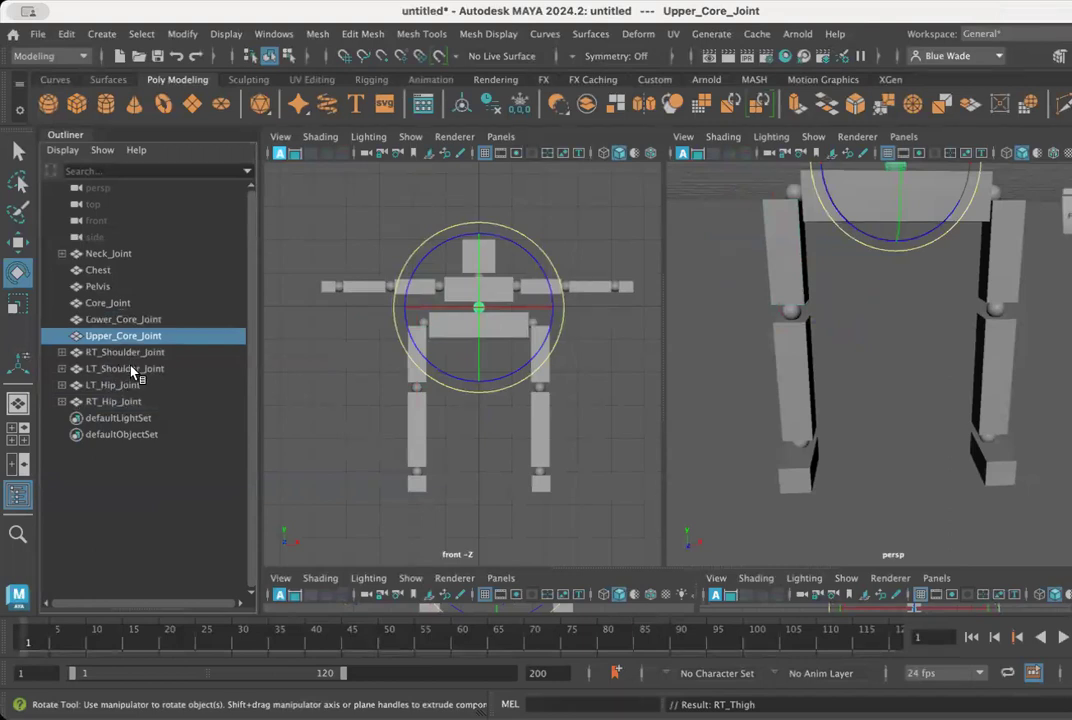
left_click(133, 369)
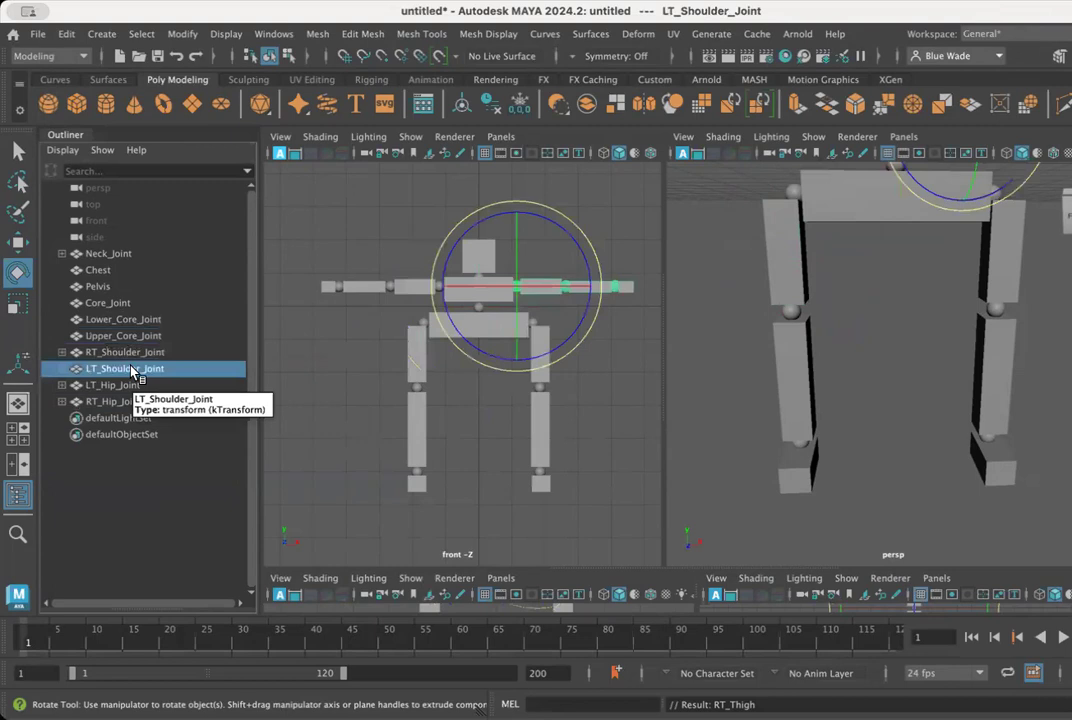
left_click(133, 352)
left_click(135, 369)
left_click(134, 353)
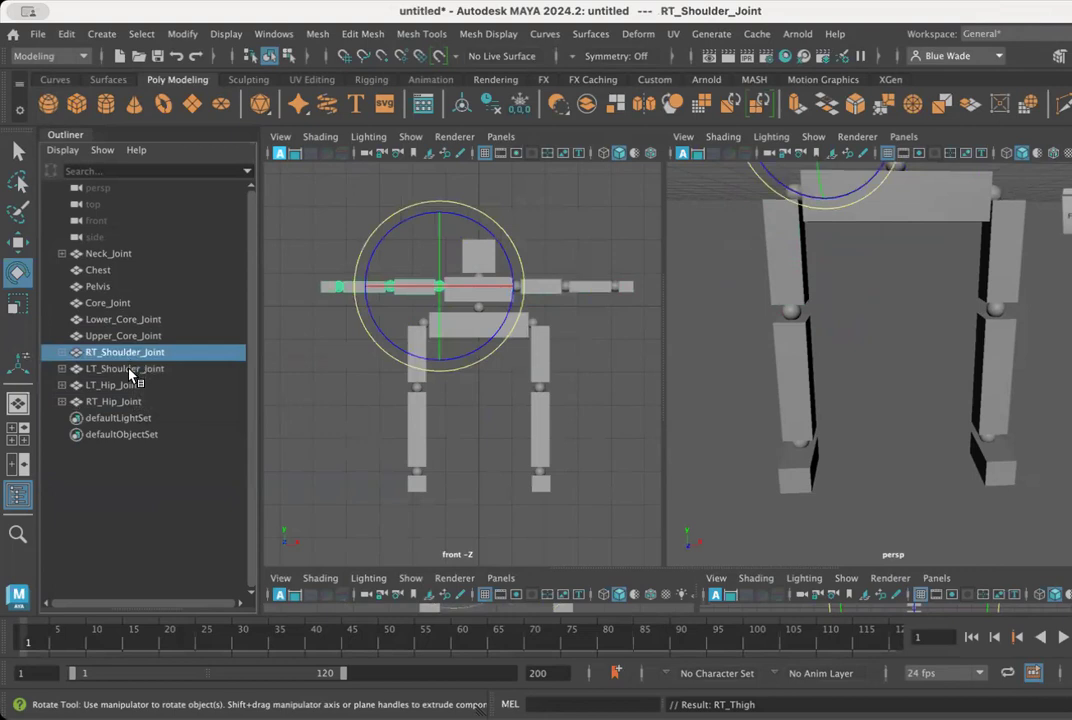
left_click(130, 370)
left_click(110, 352, "ctrl")
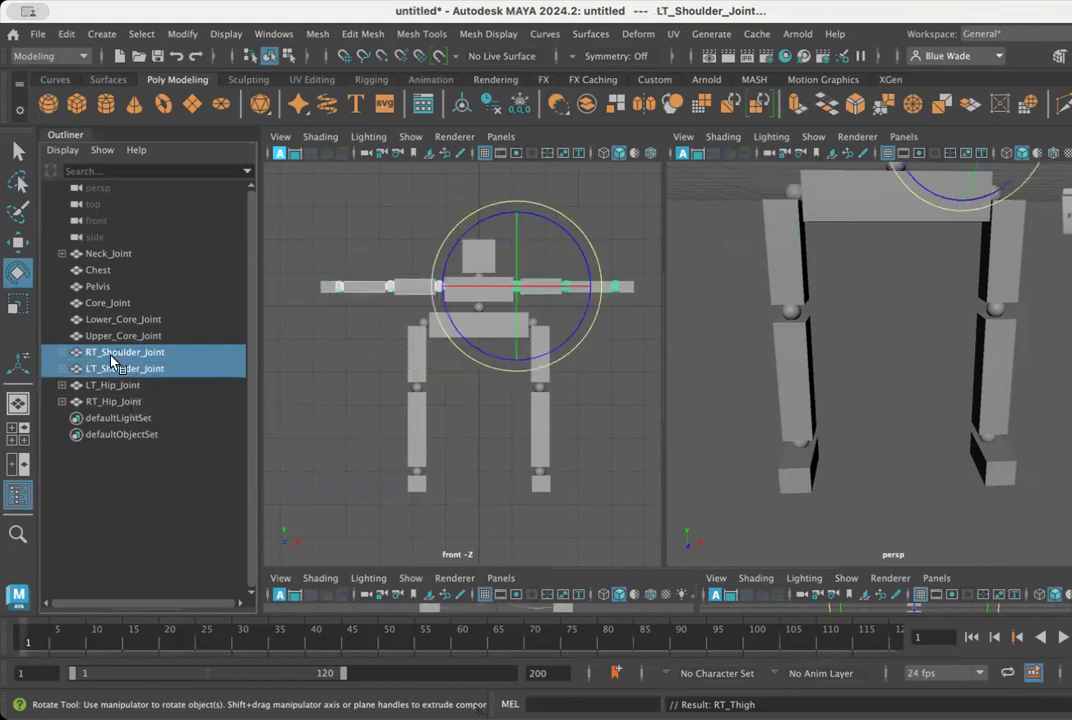
mouse_move(114, 352)
left_mouse_down()
mouse_move(125, 310)
mouse_move(125, 336)
left_mouse_up()
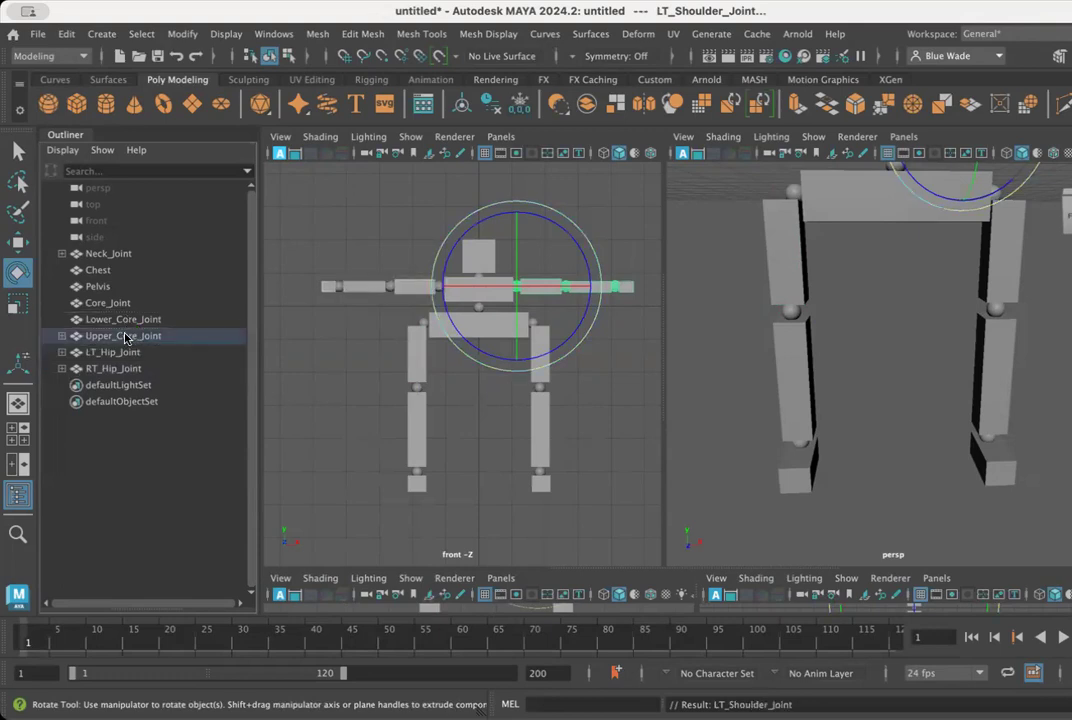
left_click(124, 370)
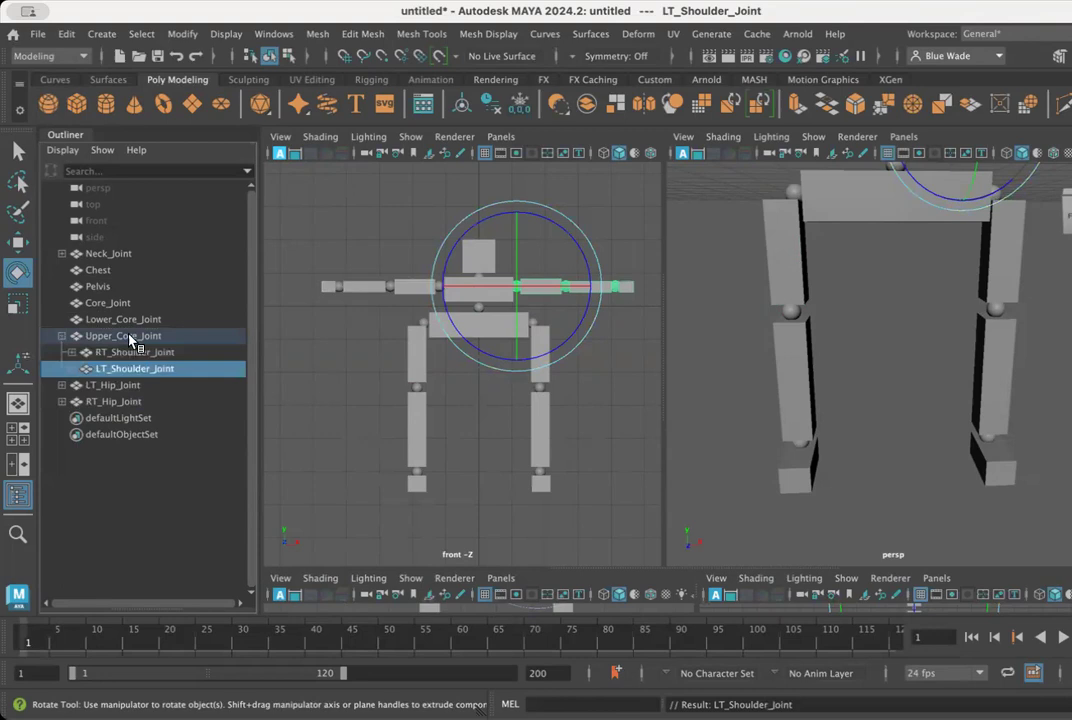
- Parent Neck_Joint and Chest together under Upper_Core_Joint in the Outliner
left_click(110, 255)
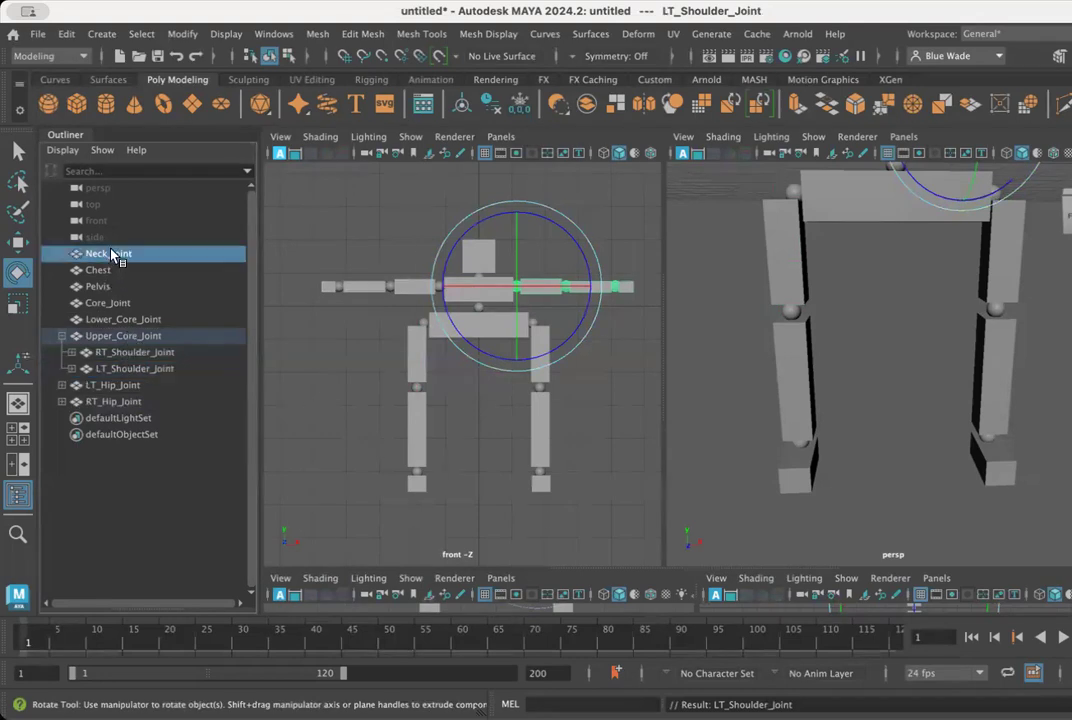
left_click(63, 256)
left_click(63, 256)
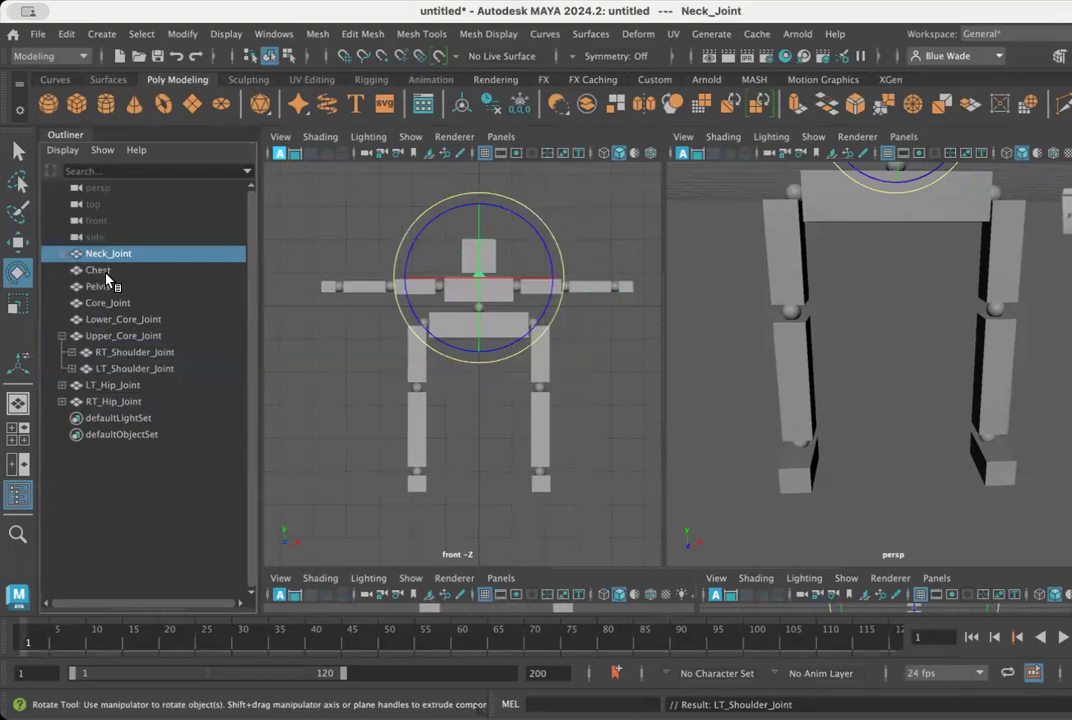
left_click(110, 272, "shift")
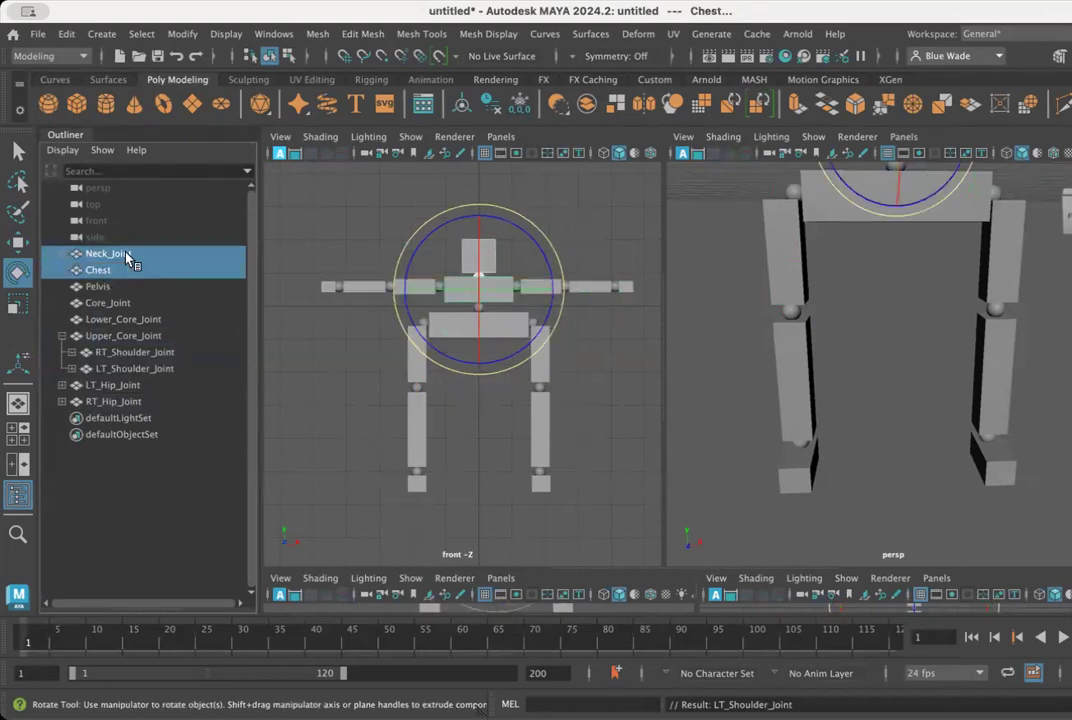
left_click_drag(128, 258, 120, 342)
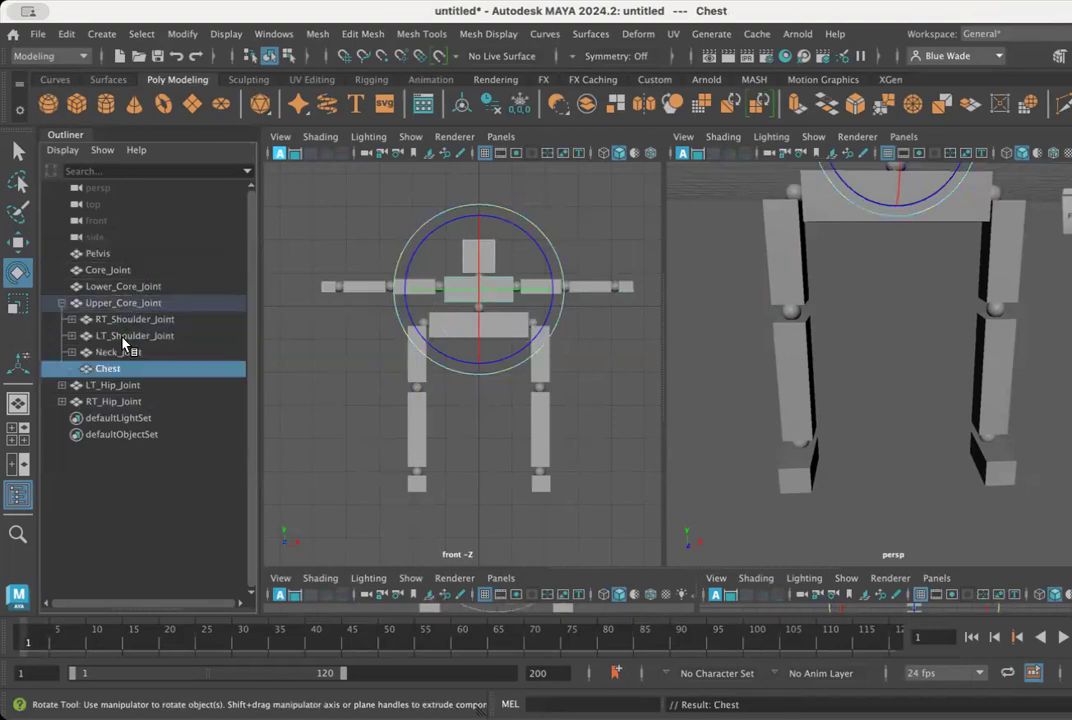
- Test Upper_Core_Joint by tilting it about 32 degrees and twisting it about -27 degrees, undoing each rotation
left_click(107, 303)
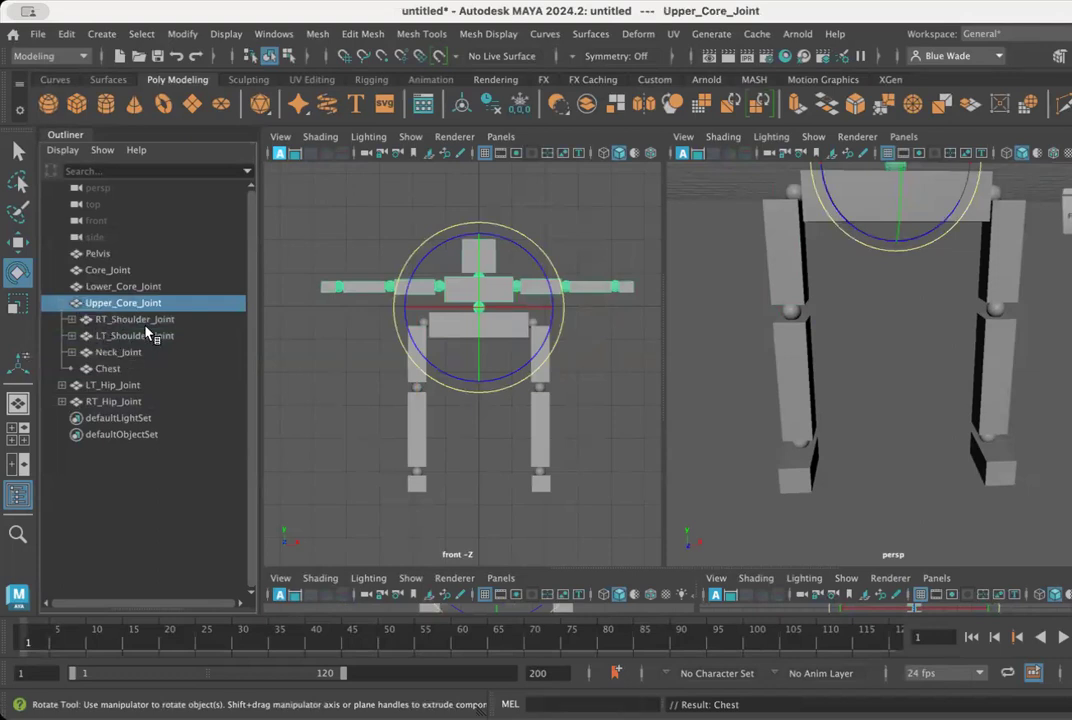
scroll(886, 372, "down", 3)
scroll(886, 372, "down", 3)
middle_click_drag(914, 352, 896, 407, "alt")
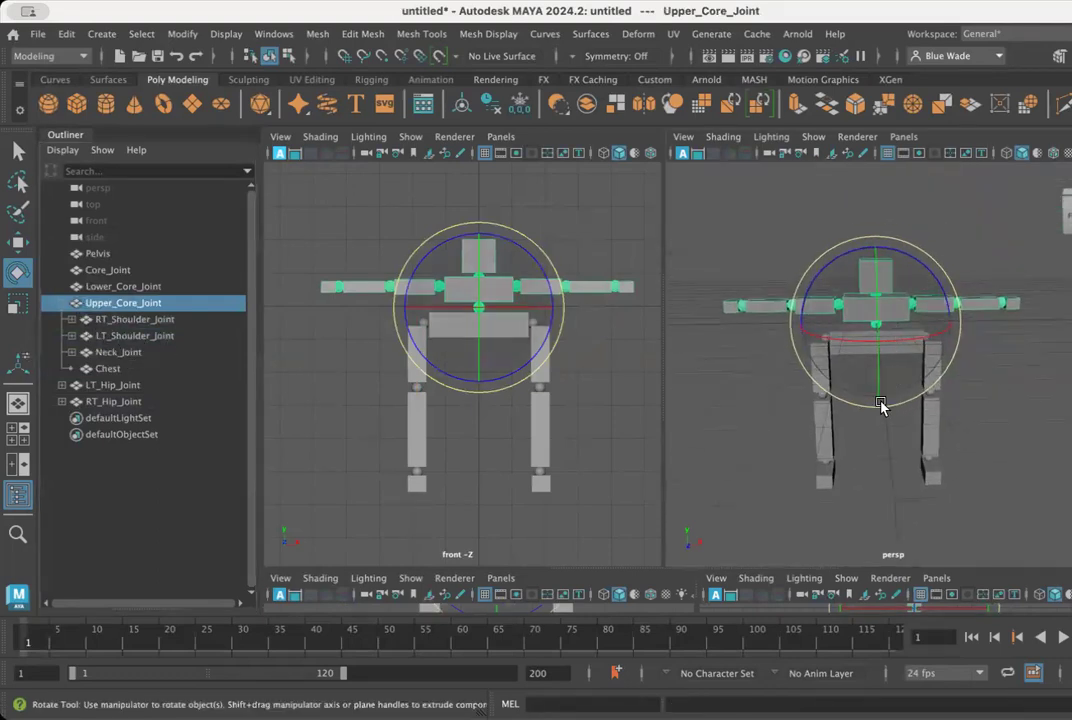
left_click_drag(882, 405, 912, 272, "alt")
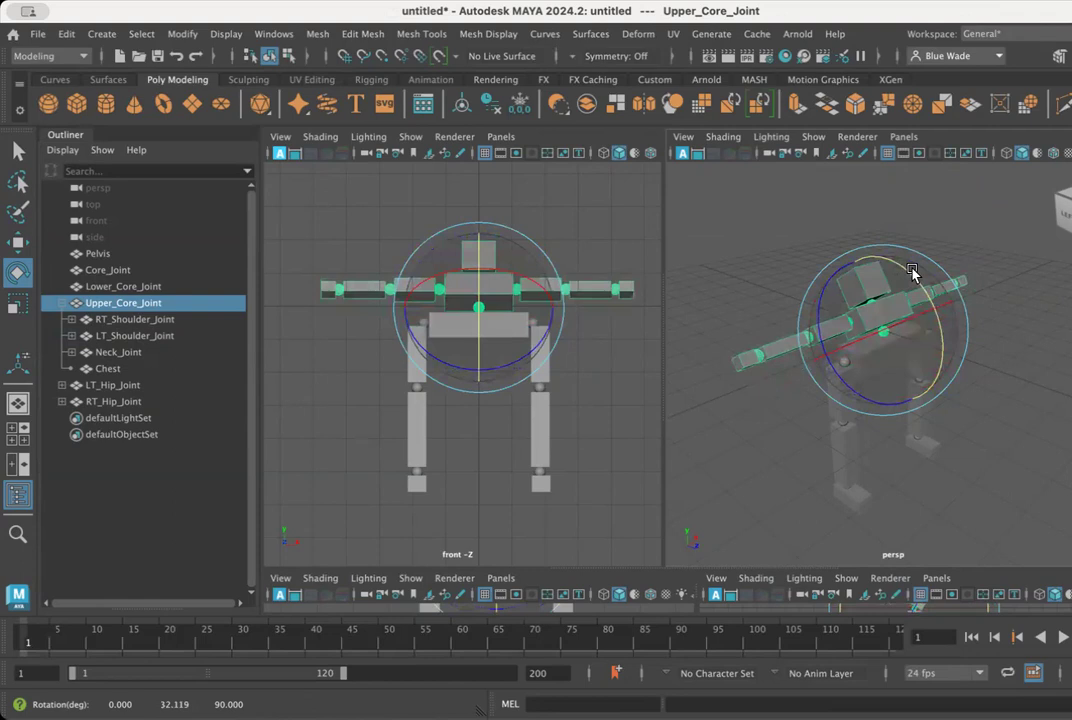
key("ctrl+z")
left_click_drag(921, 364, 881, 354)
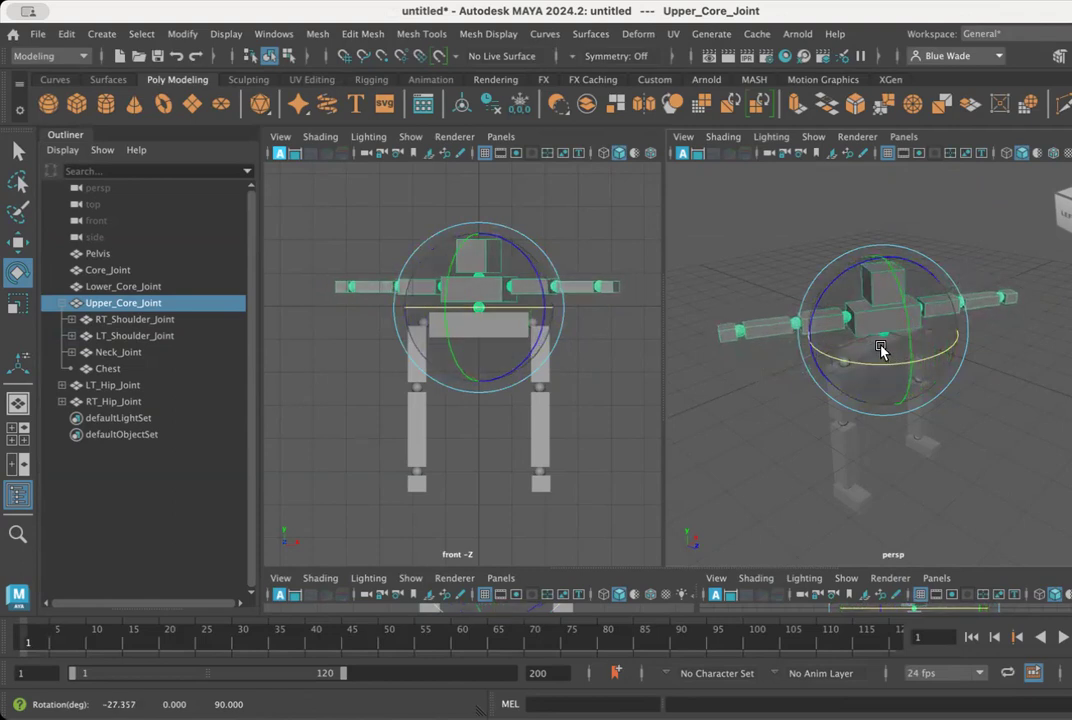
key("ctrl+z")
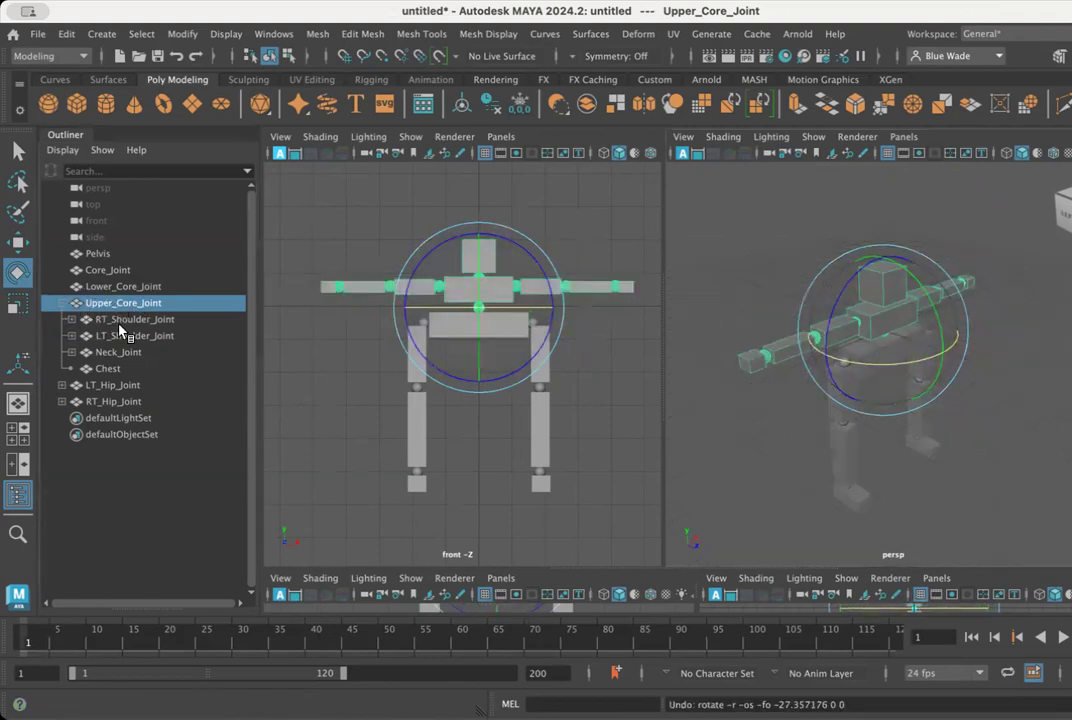
- Test RT_Shoulder_Joint by rotating the right arm about -19 degrees, and undo the rotation
left_click(125, 319)
left_click_drag(838, 273, 828, 249, "alt")
key("z")
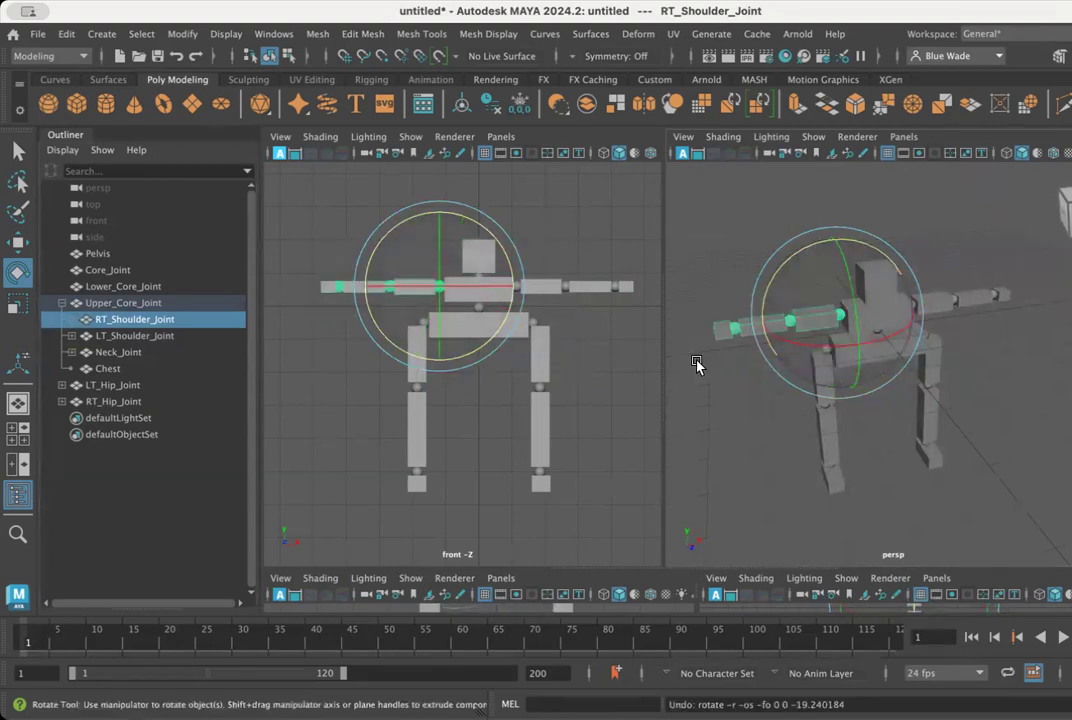
- Twist the upper body about -34 degrees by rotating Upper_Core_Joint
left_click(160, 303)
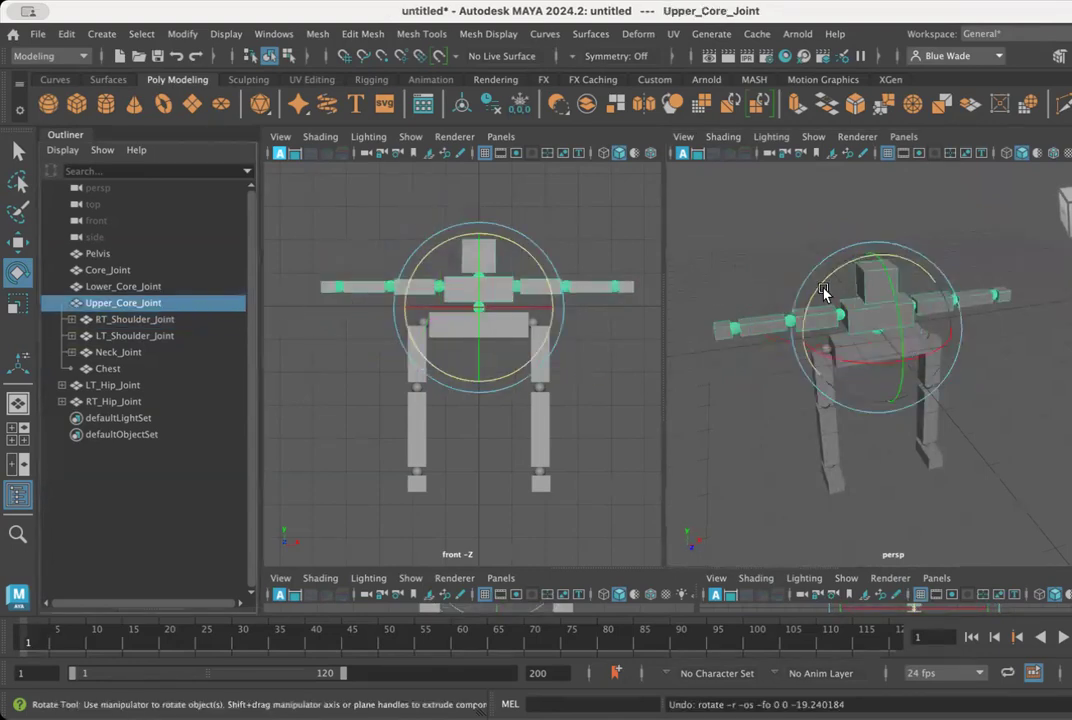
left_click_drag(875, 362, 829, 359)
scroll(876, 365, "up", 2)
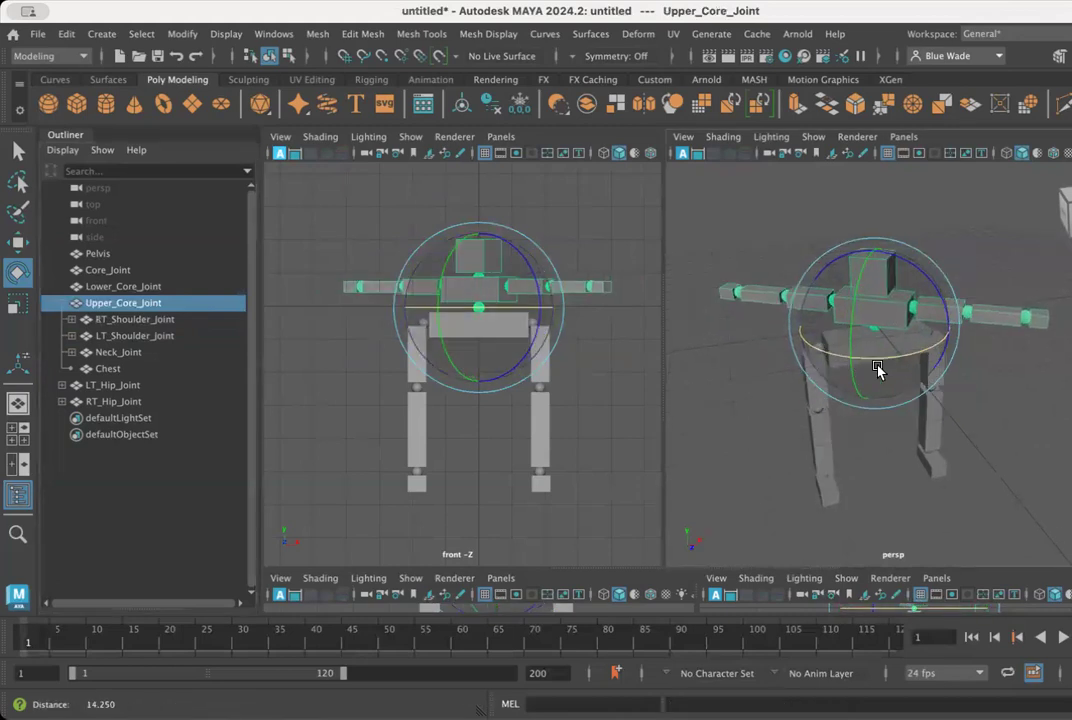
scroll(876, 367, "up", 3)
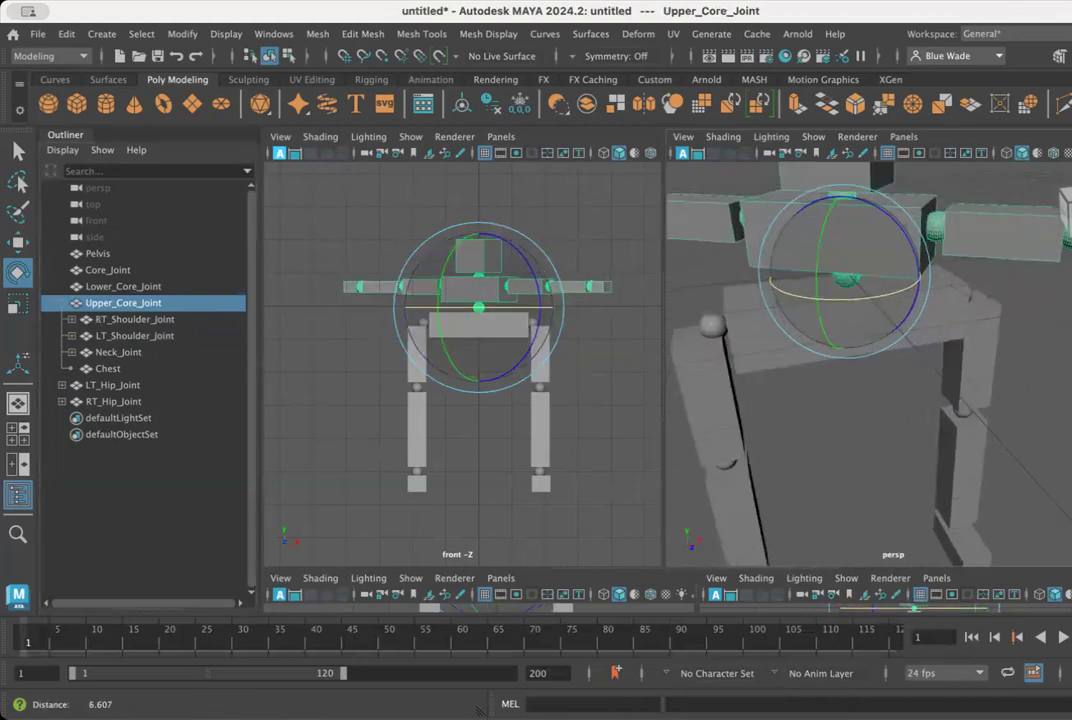
- Rotate Neck_Joint about 18 degrees to tilt the head, and undo the neck and Upper_Core_Joint rotations
left_click(130, 352)
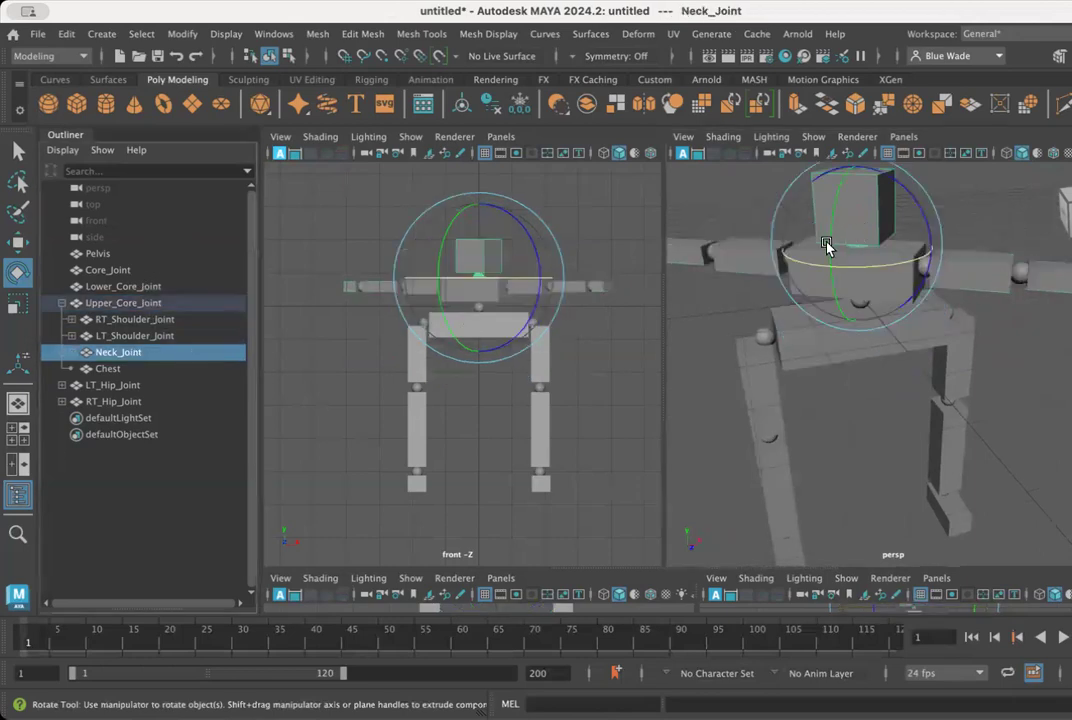
left_click_drag(829, 246, 842, 218)
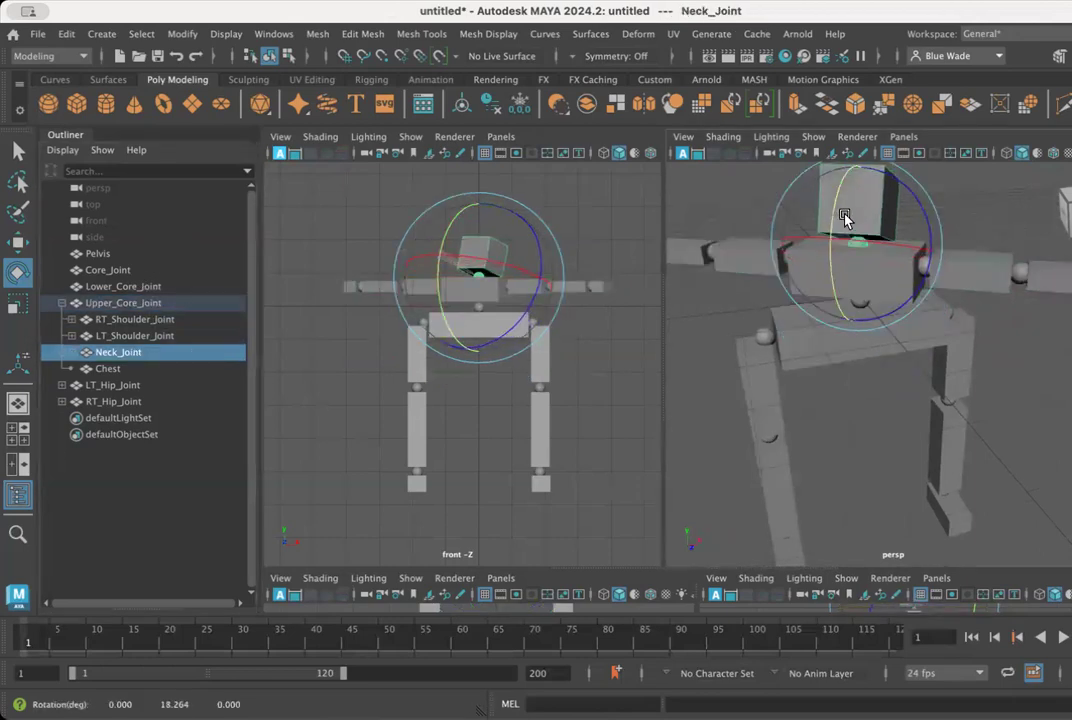
scroll(824, 328, "down", 3)
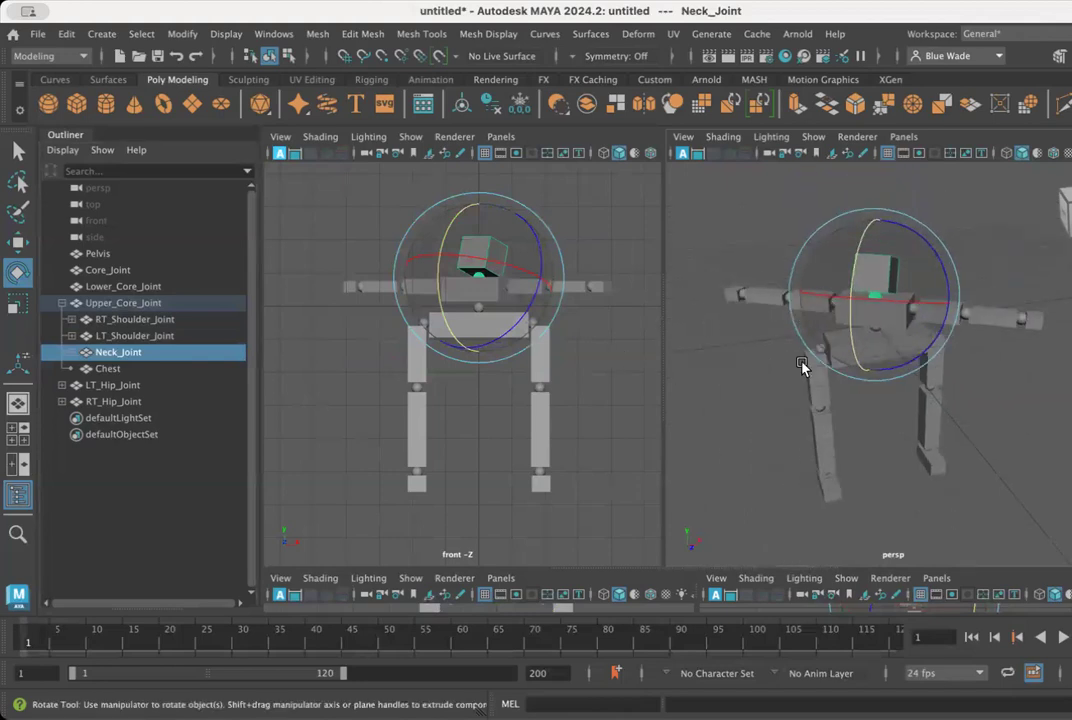
key("ctrl+z")
key("ctrl+z")
key("ctrl+z")
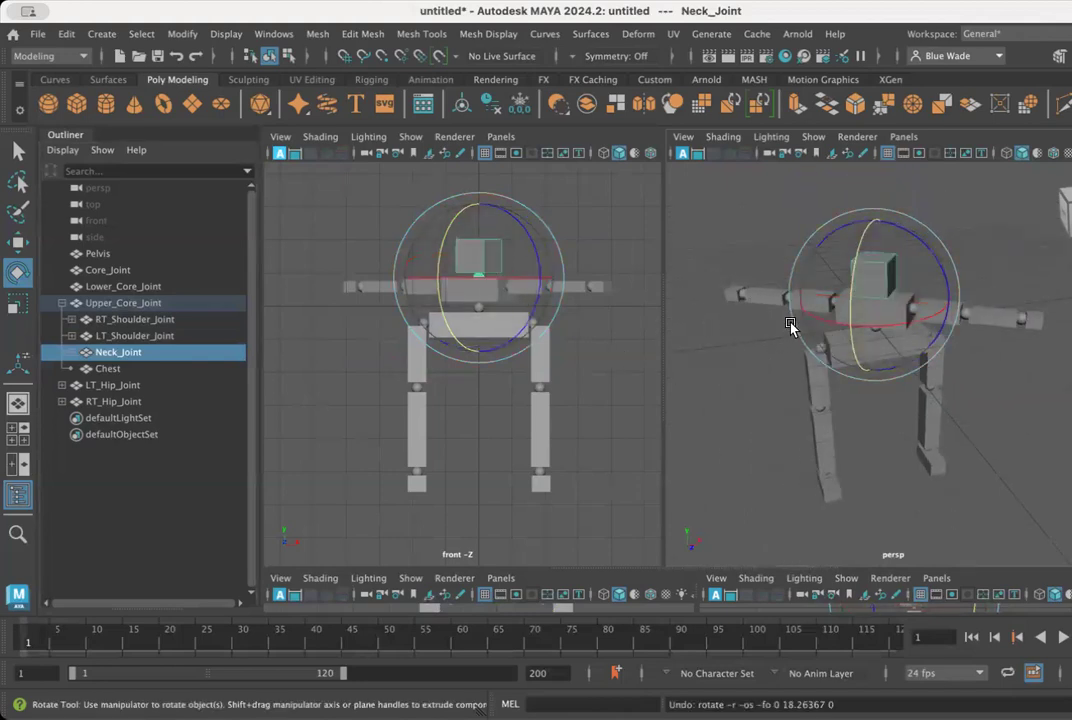
left_click_drag(790, 326, 821, 260)
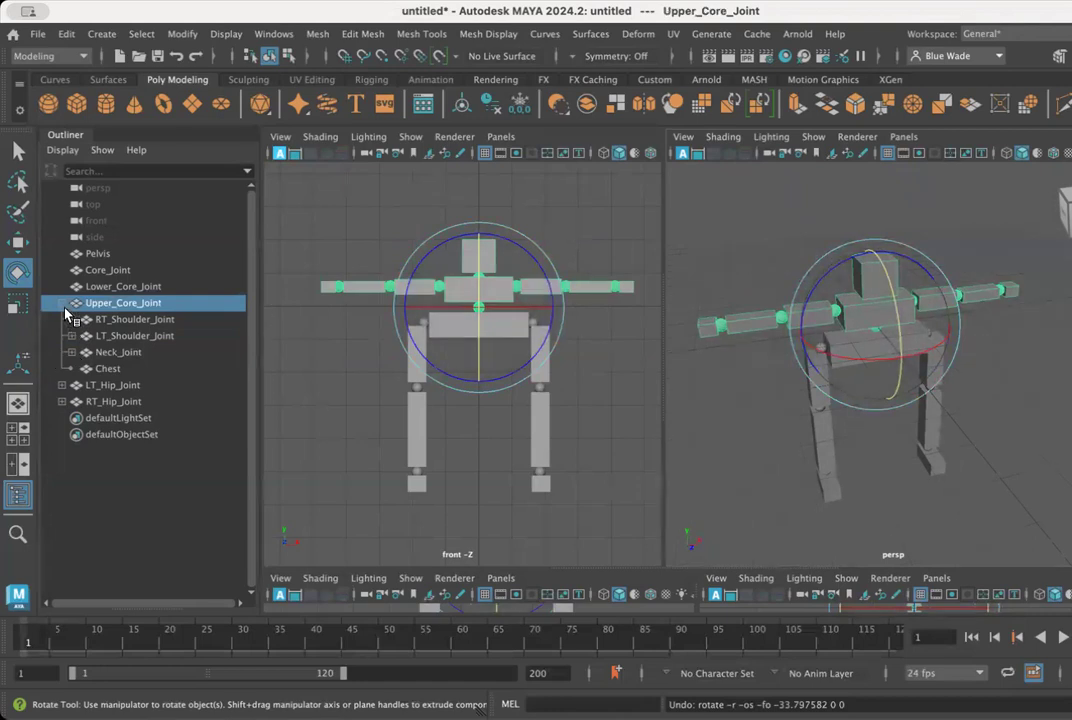
- Parent LT_Hip_Joint and RT_Hip_Joint under Lower_Core_Joint, and expand Lower_Core_Joint to show its children
left_click(62, 303)
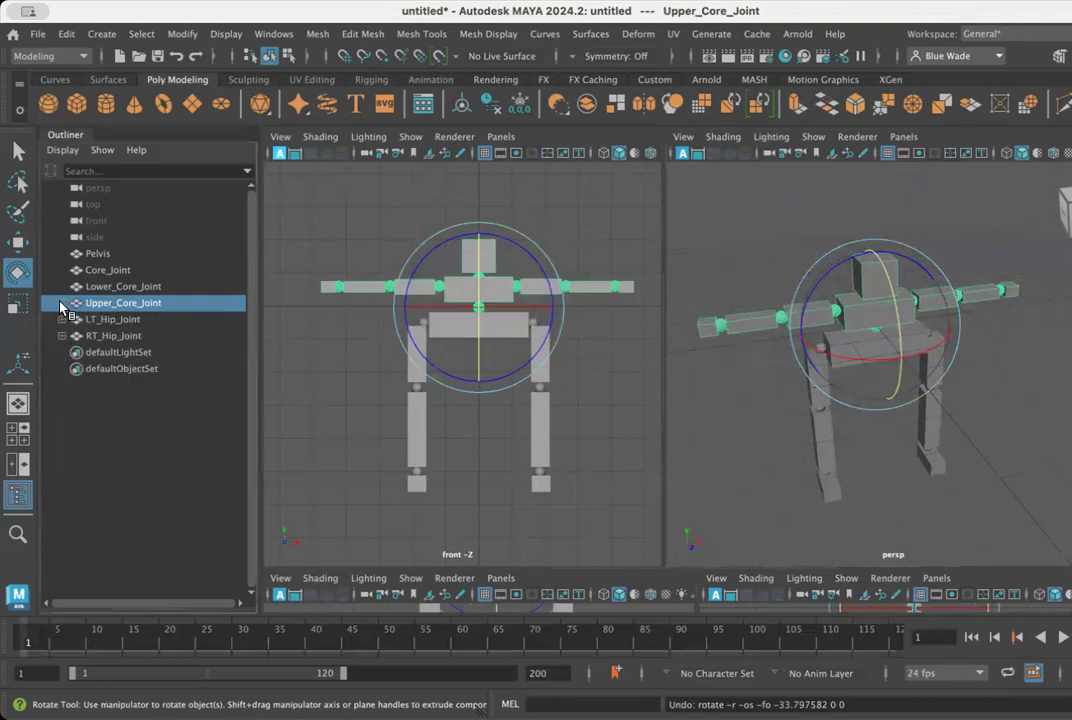
left_click(130, 320)
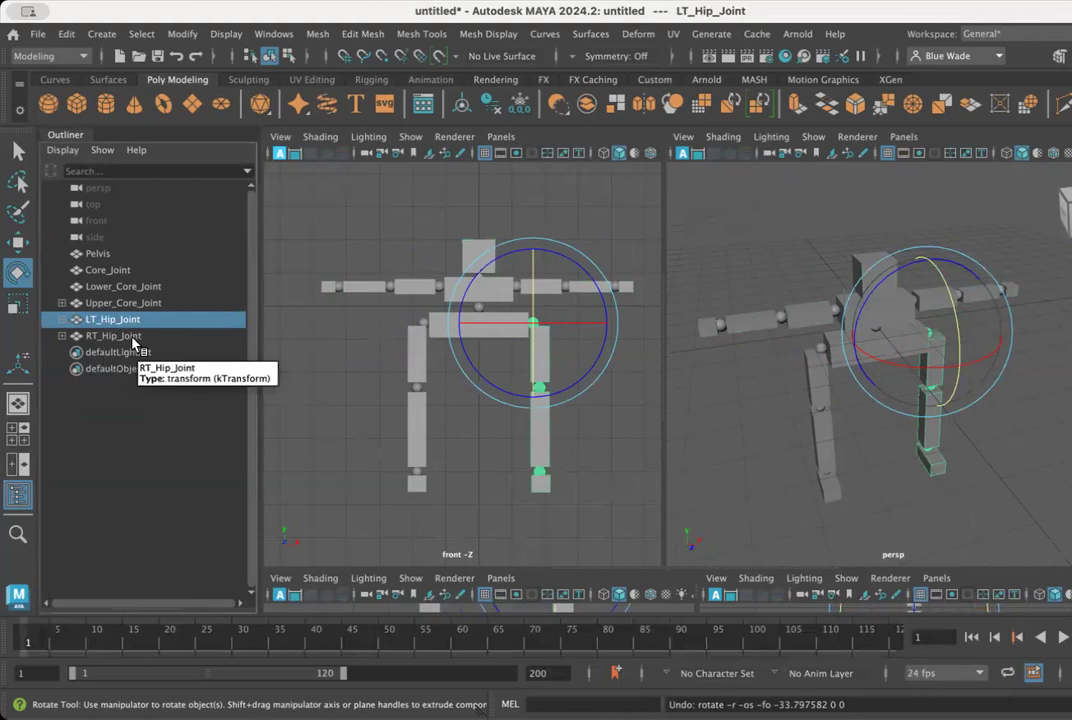
left_click(132, 337, "ctrl")
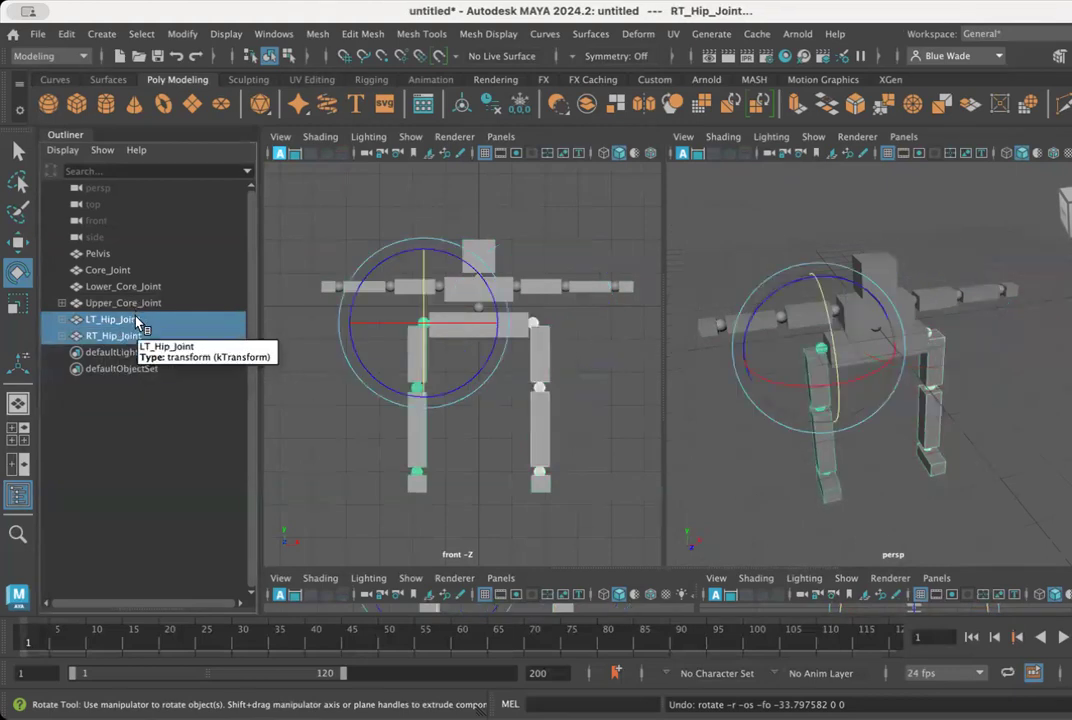
left_click_drag(137, 322, 145, 288)
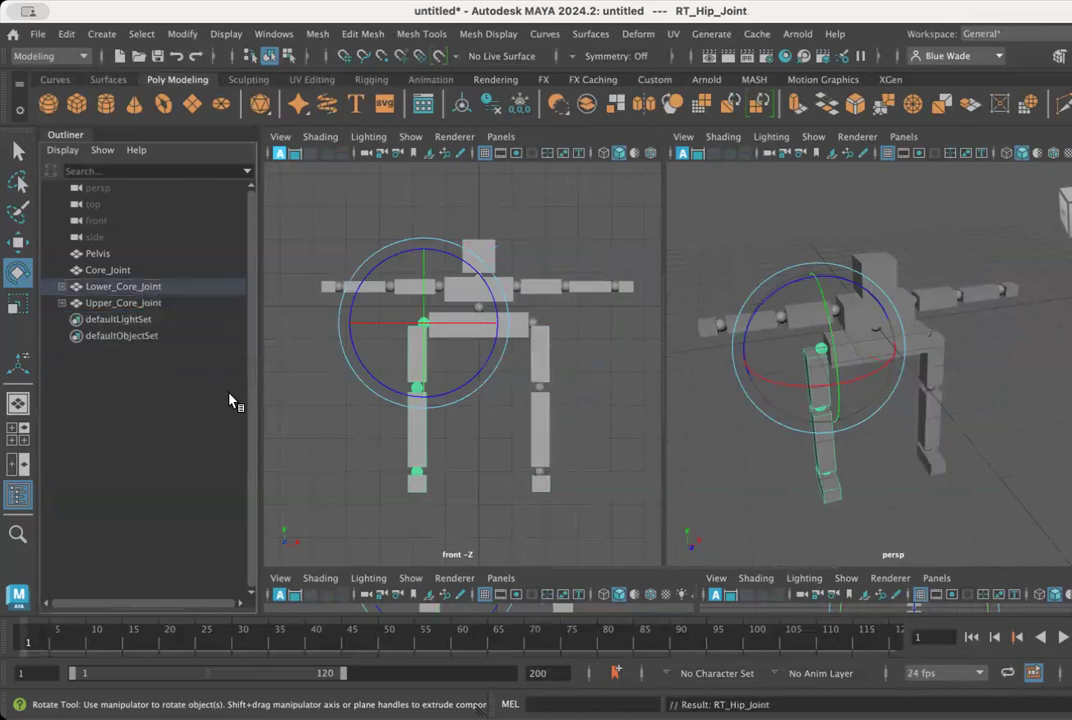
left_click(62, 286)
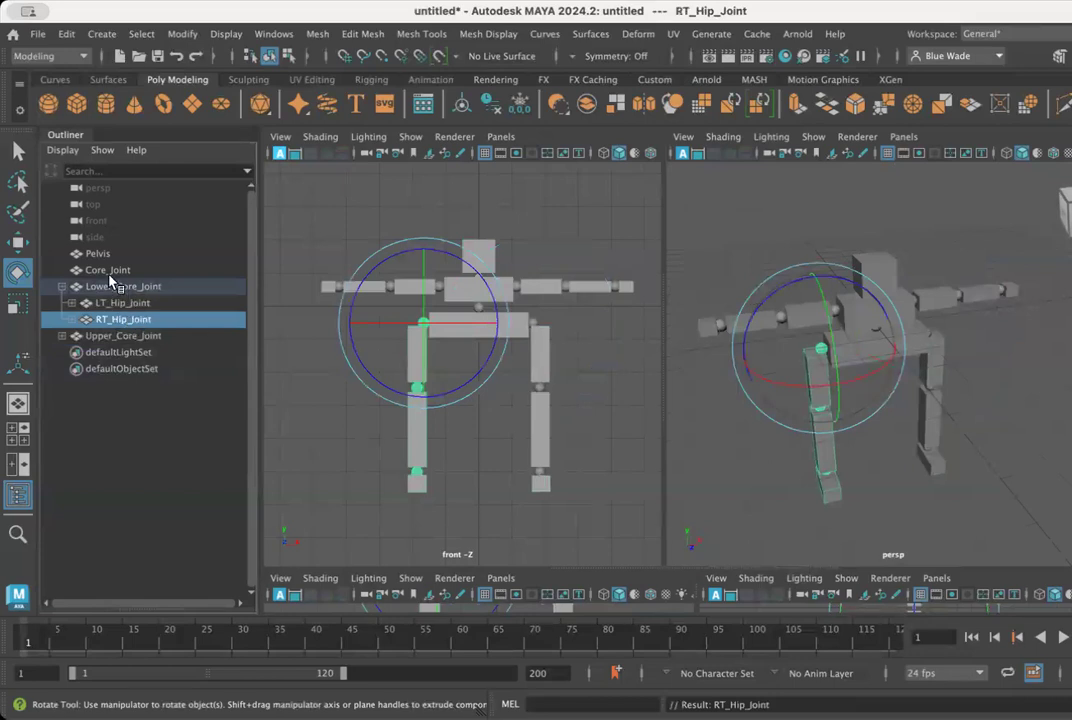
- Parent Pelvis under Lower_Core_Joint, and select Lower_Core_Joint with its whole branch
left_click(110, 257)
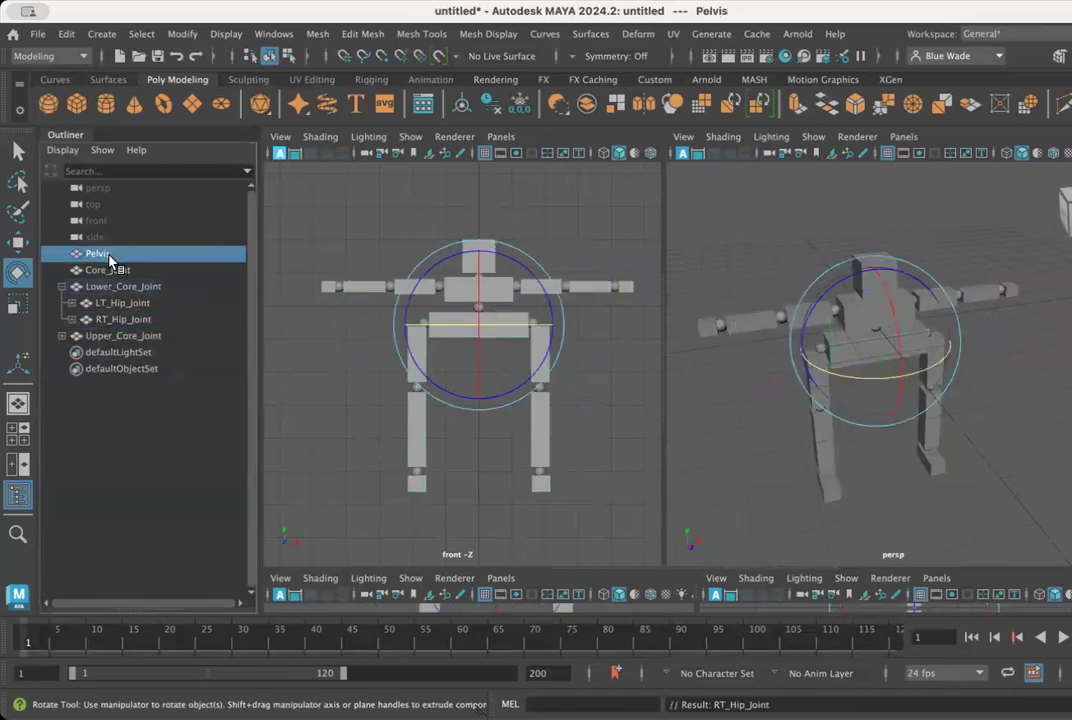
left_click_drag(110, 260, 114, 287)
left_click(107, 271)
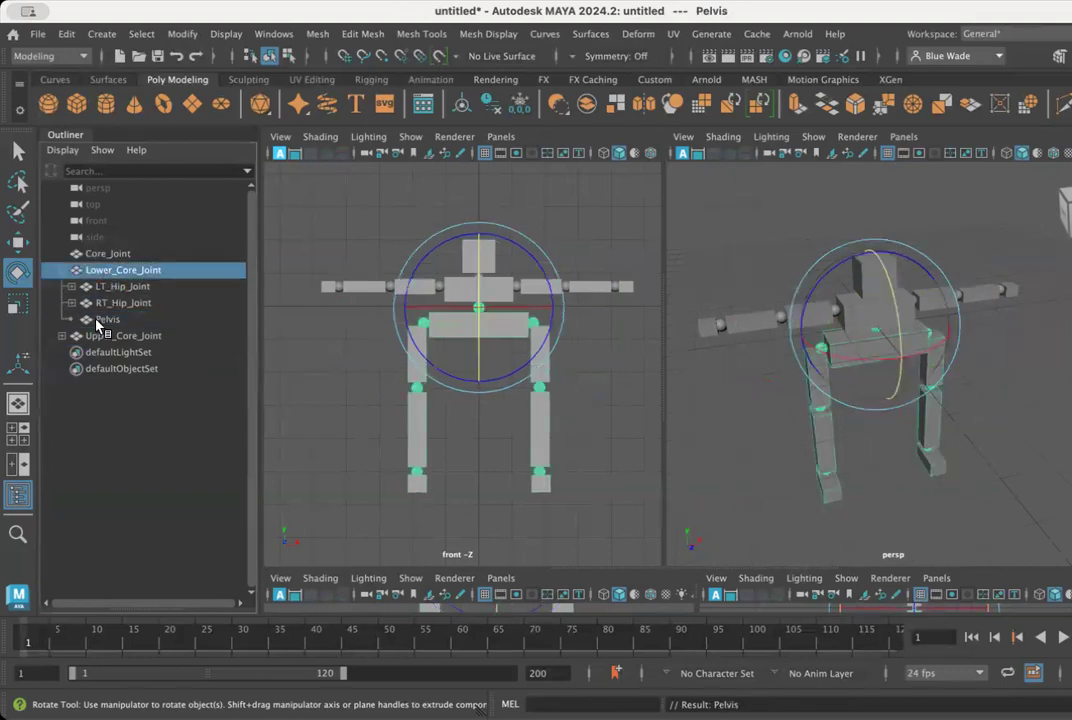
- Compare the children of both core joints, and test Lower_Core_Joint by rotating it about -80 degrees, undoing the rotation
left_click(62, 336)
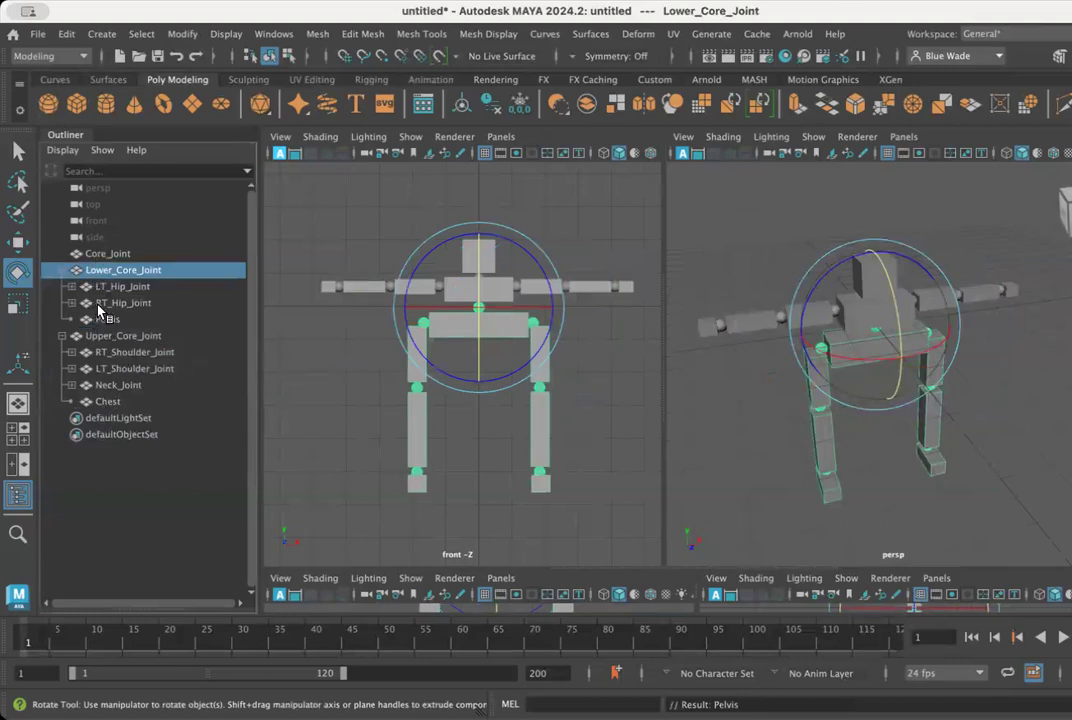
left_click(62, 270)
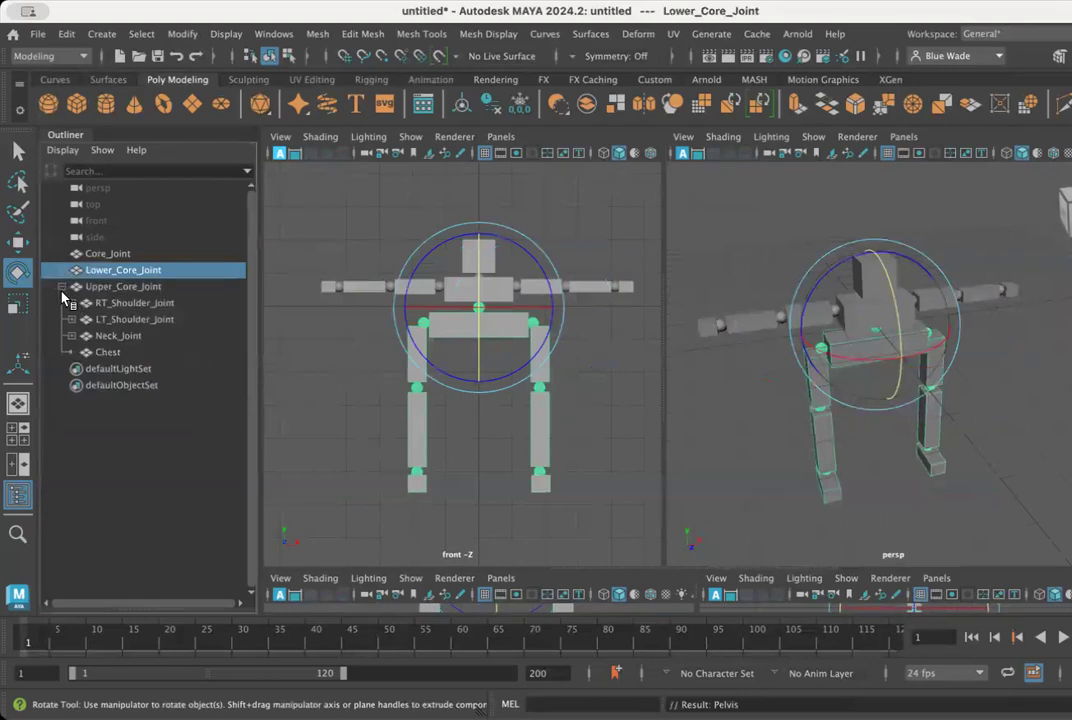
left_click(62, 286)
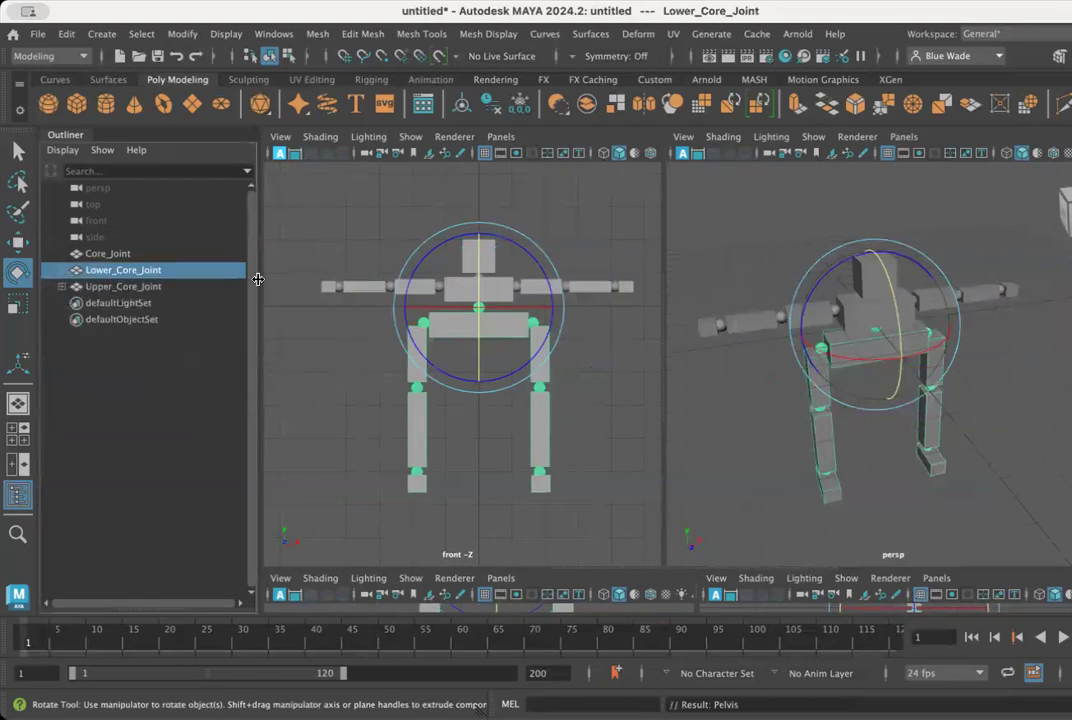
left_click_drag(895, 317, 840, 401)
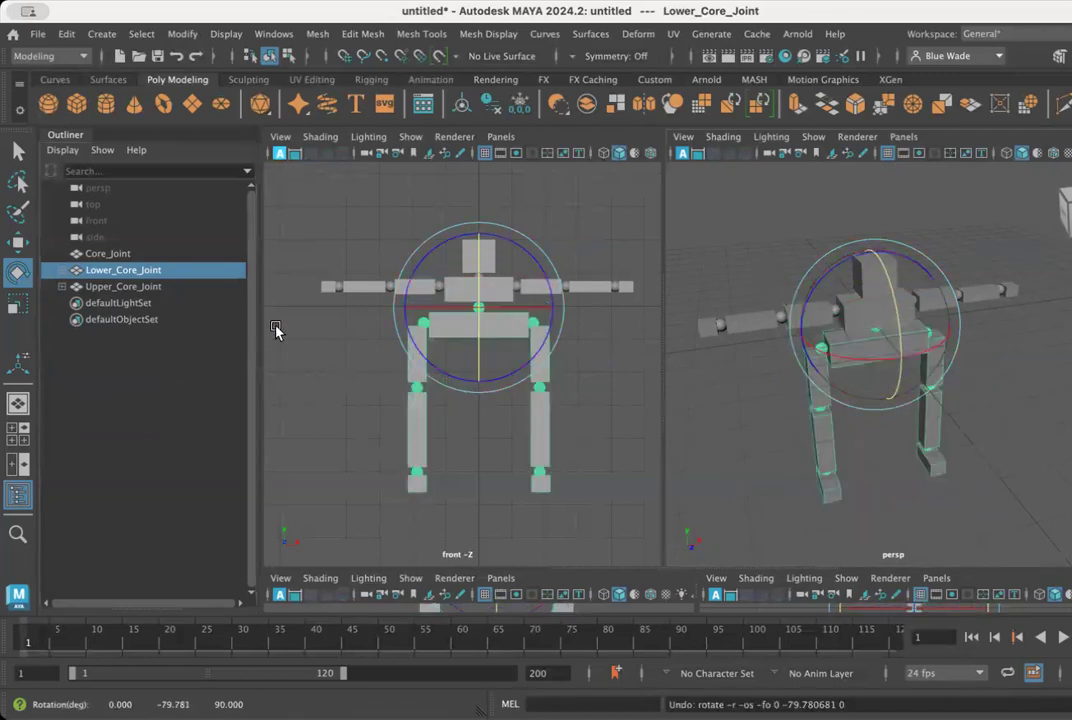
- Parent Lower_Core_Joint and Upper_Core_Joint together under Core_Joint, and expand Core_Joint to show both children
left_click(100, 287, "shift")
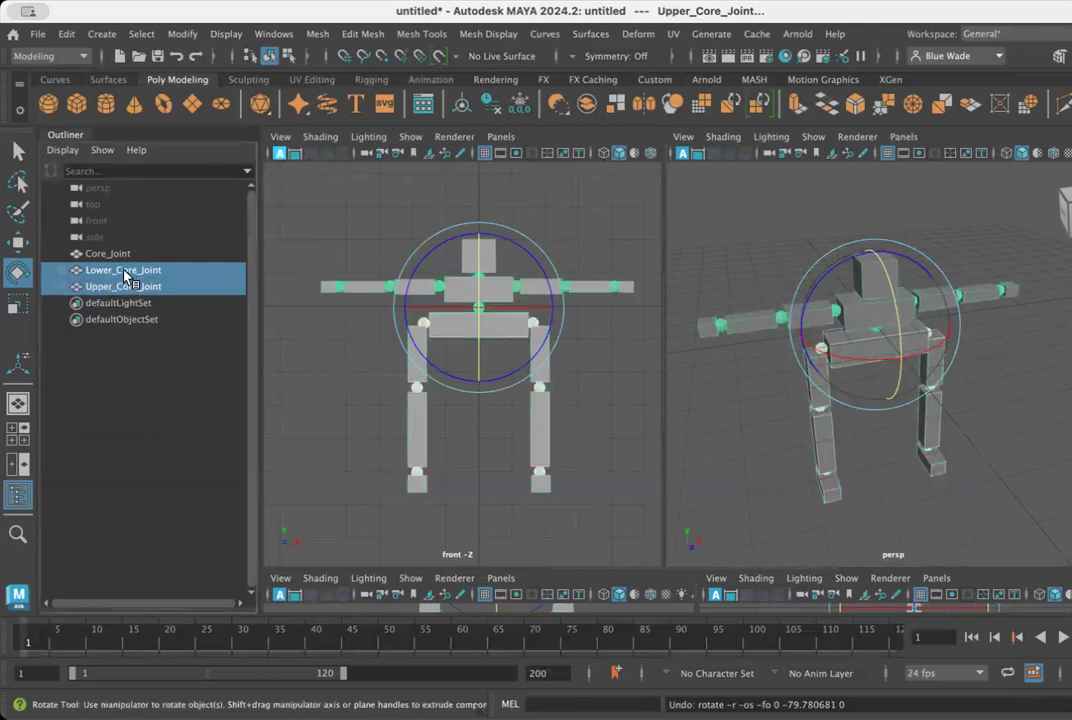
middle_click_drag(125, 276, 124, 256)
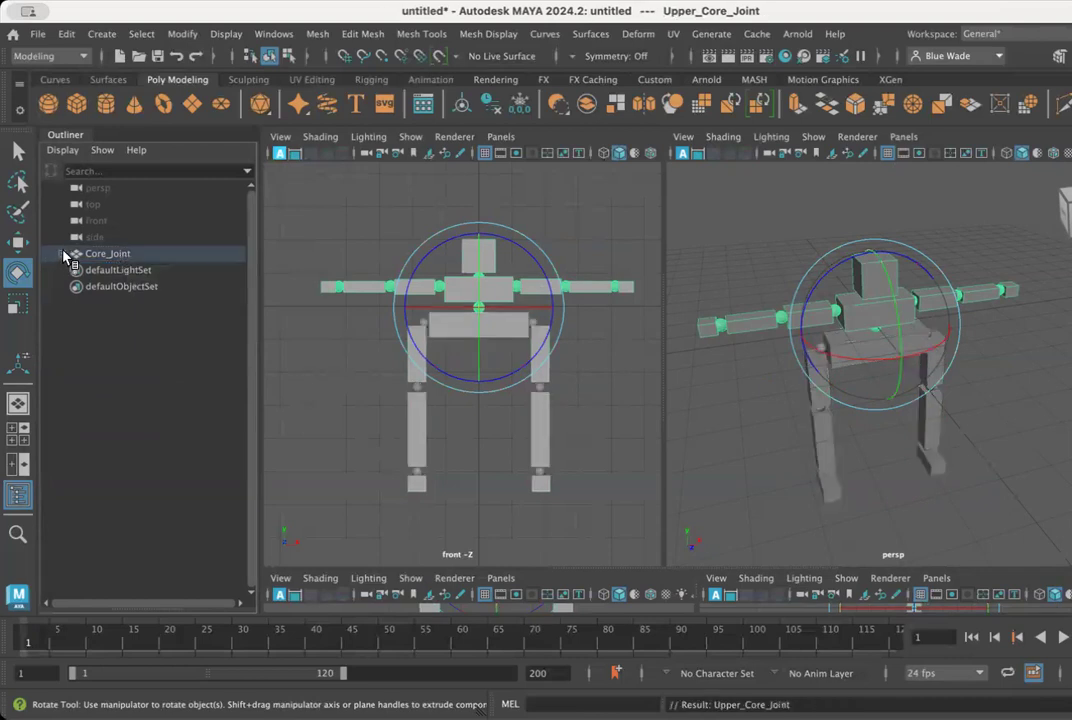
left_click(64, 255)
- Test Core_Joint by rotating the whole figure about -70 degrees, and undo the rotation
left_click(108, 253)
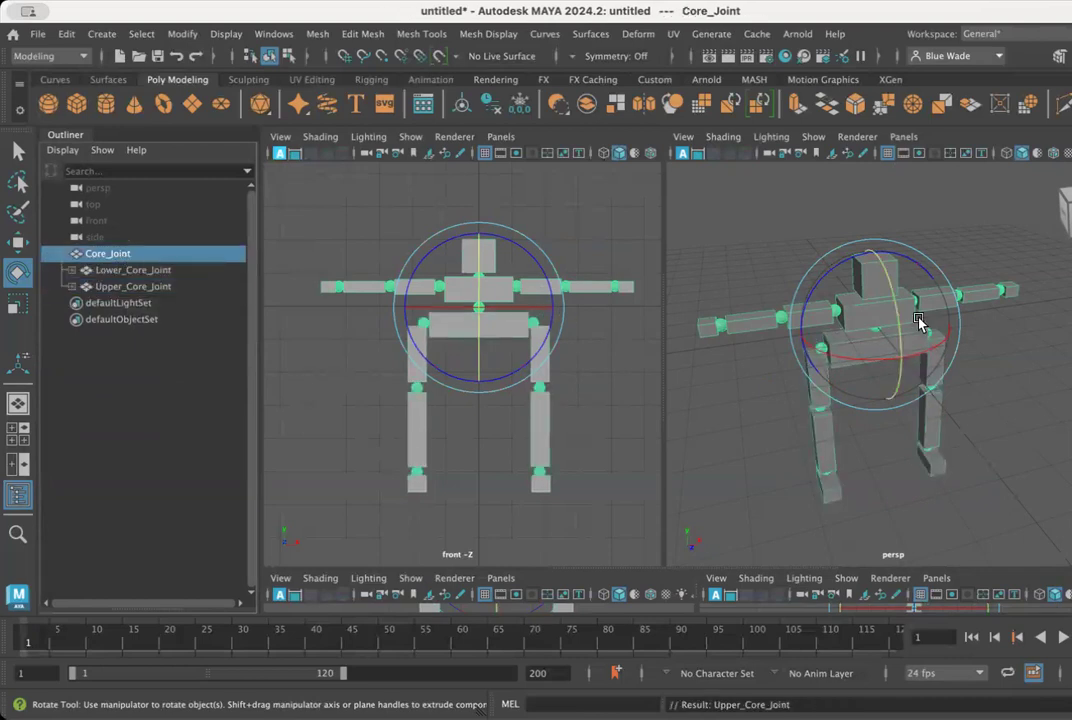
left_click_drag(895, 323, 937, 425)
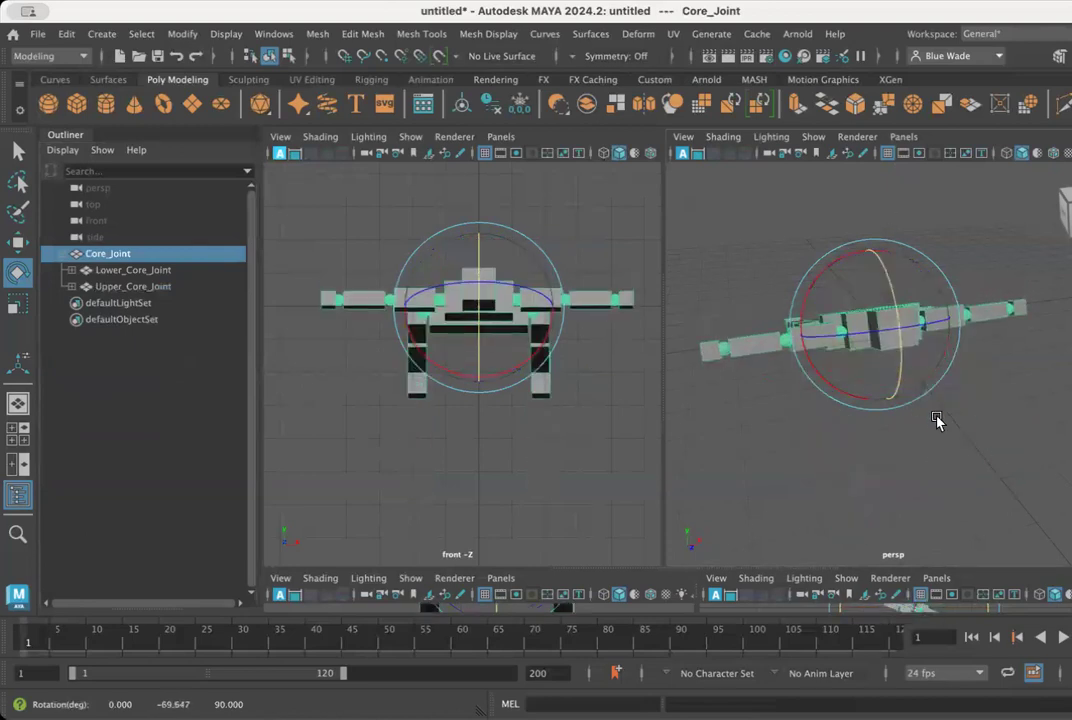
key("ctrl+z")
- Test moving the whole figure by Core_Joint about 3.3 cm in X and about 4.4 cm in Z, undoing each move
key("w")
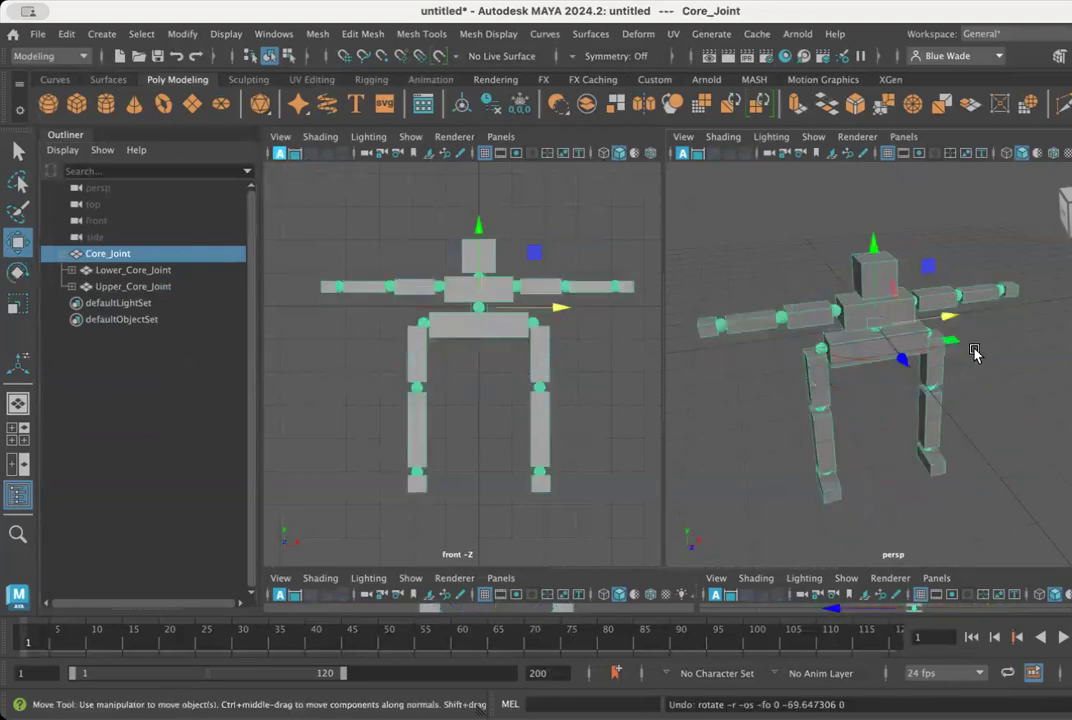
left_click_drag(950, 313, 1035, 335)
key("ctrl+z")
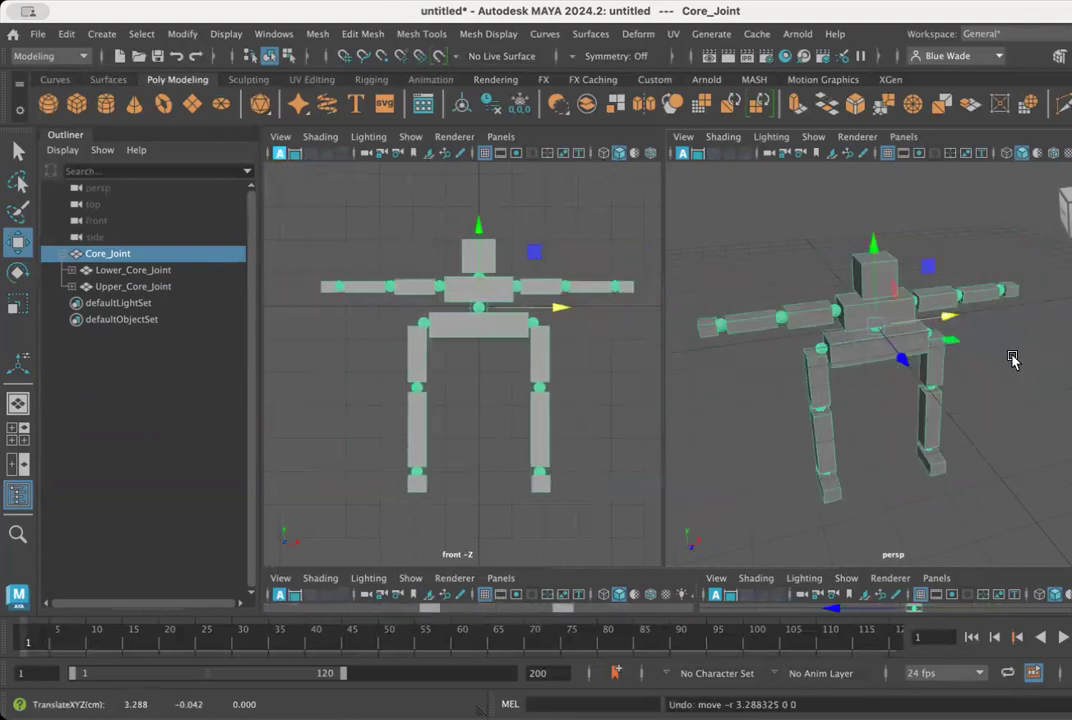
left_click_drag(906, 363, 969, 453)
key("ctrl+z")
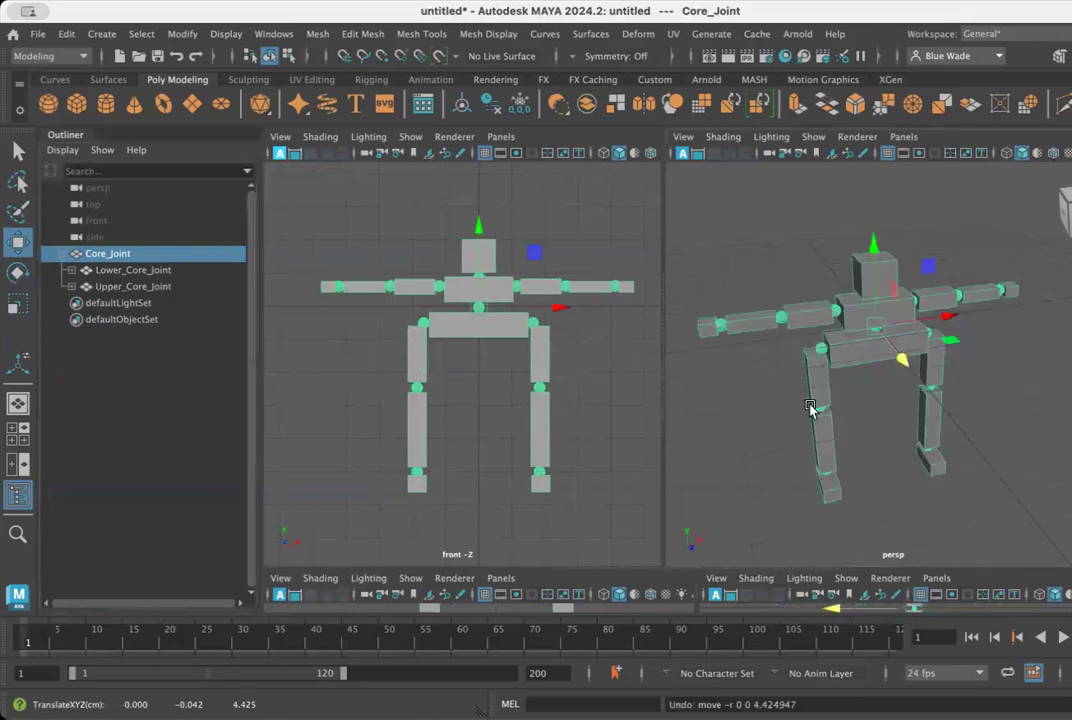
- Widen the perspective view and frame the whole humanoid from a more frontal angle
left_click_drag(869, 404, 820, 404, "alt")
right_click_drag(820, 404, 928, 421, "alt")
left_click_drag(928, 421, 853, 418, "alt")
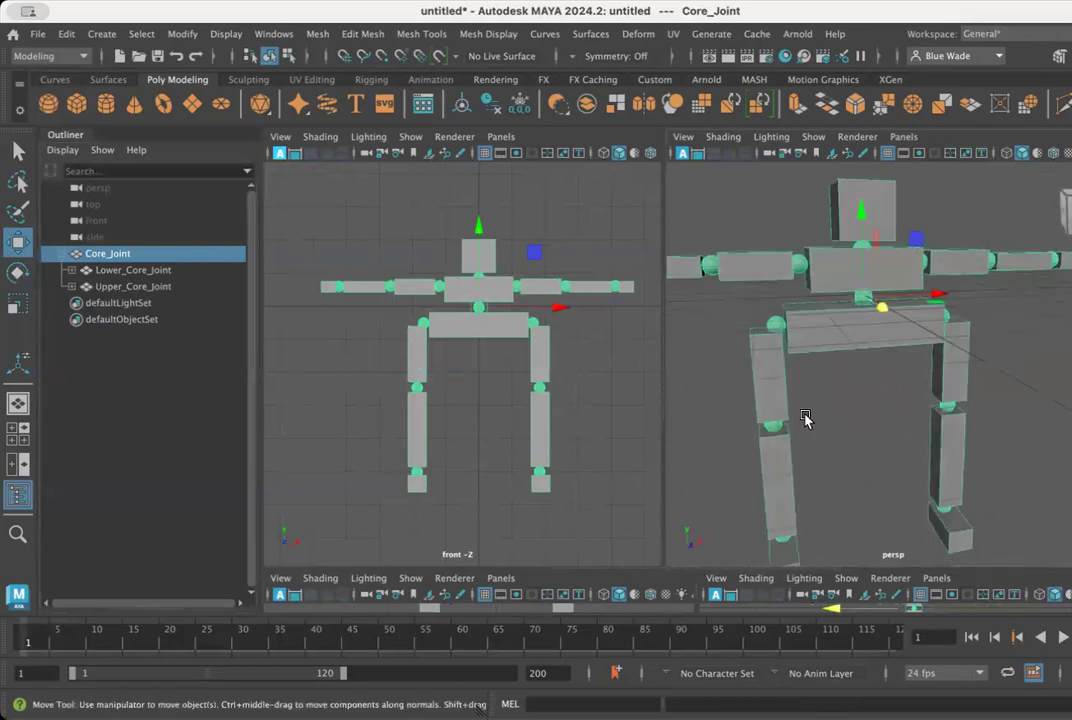
left_click_drag(665, 404, 608, 407)
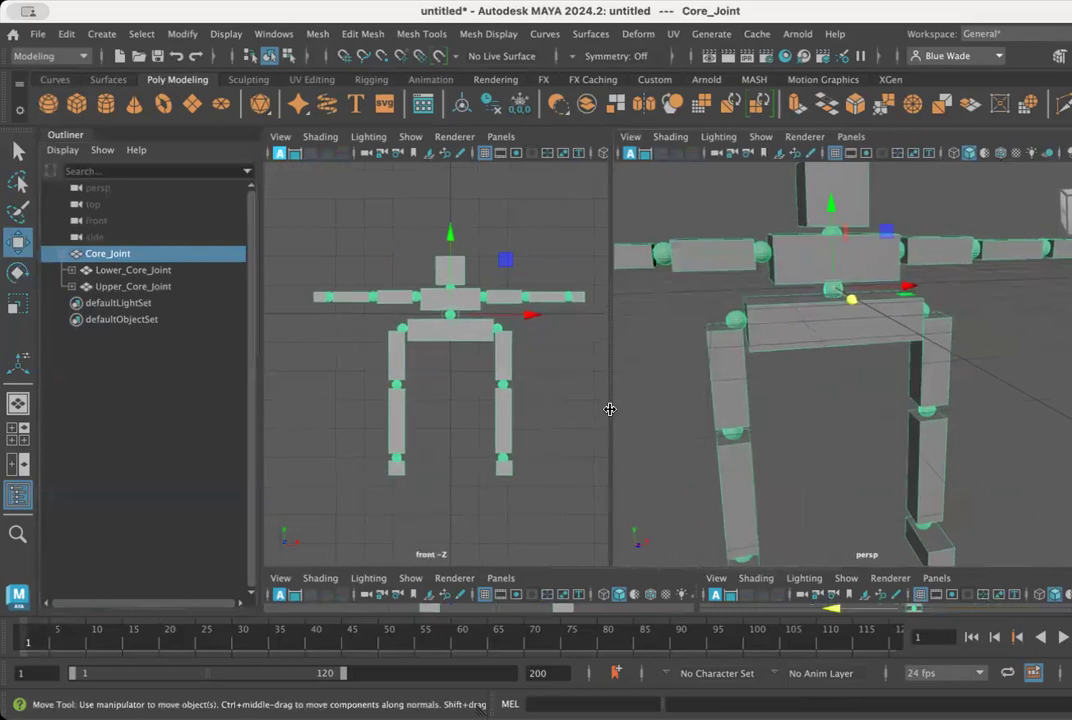
middle_click_drag(838, 443, 905, 443, "alt")
right_click_drag(905, 443, 822, 420, "alt")
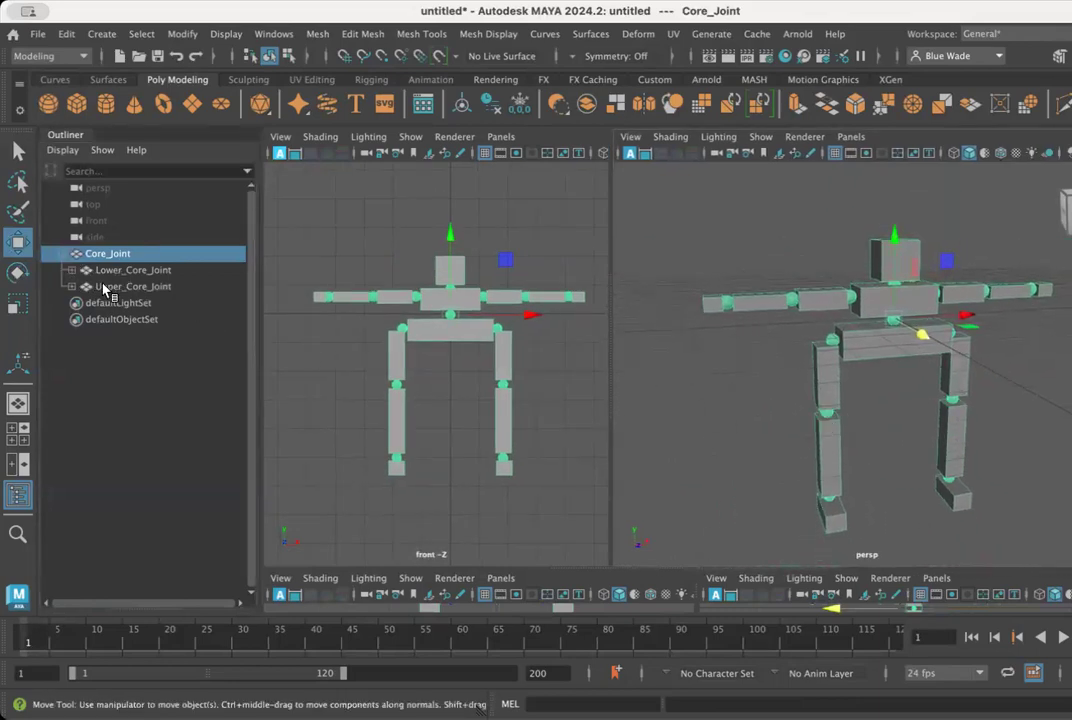
- Expand both core joints and the left and right leg chains down to the feet to examine the lower-body hierarchy
left_click(71, 286)
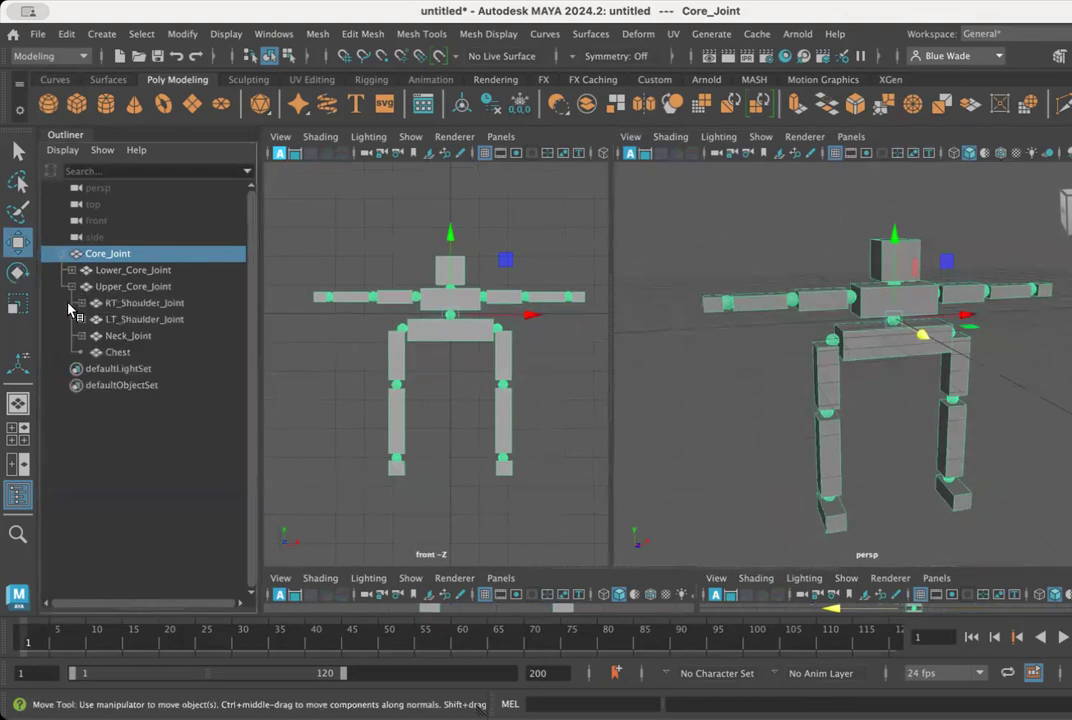
left_click(71, 271)
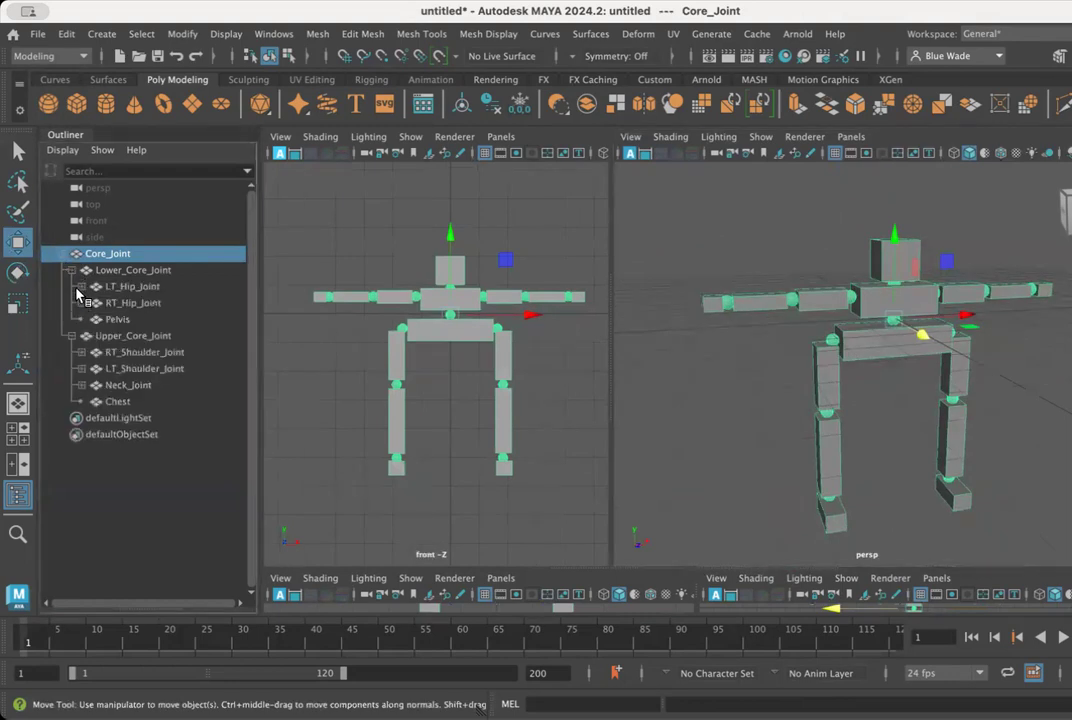
left_click(81, 286)
left_click(90, 304)
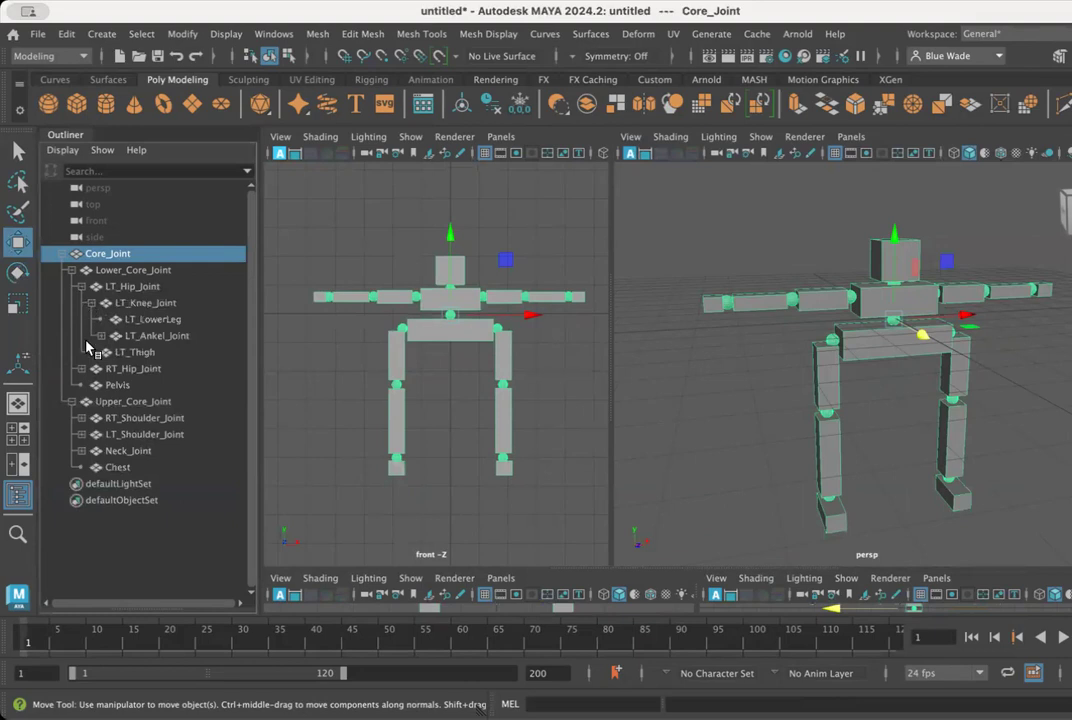
left_click(100, 336)
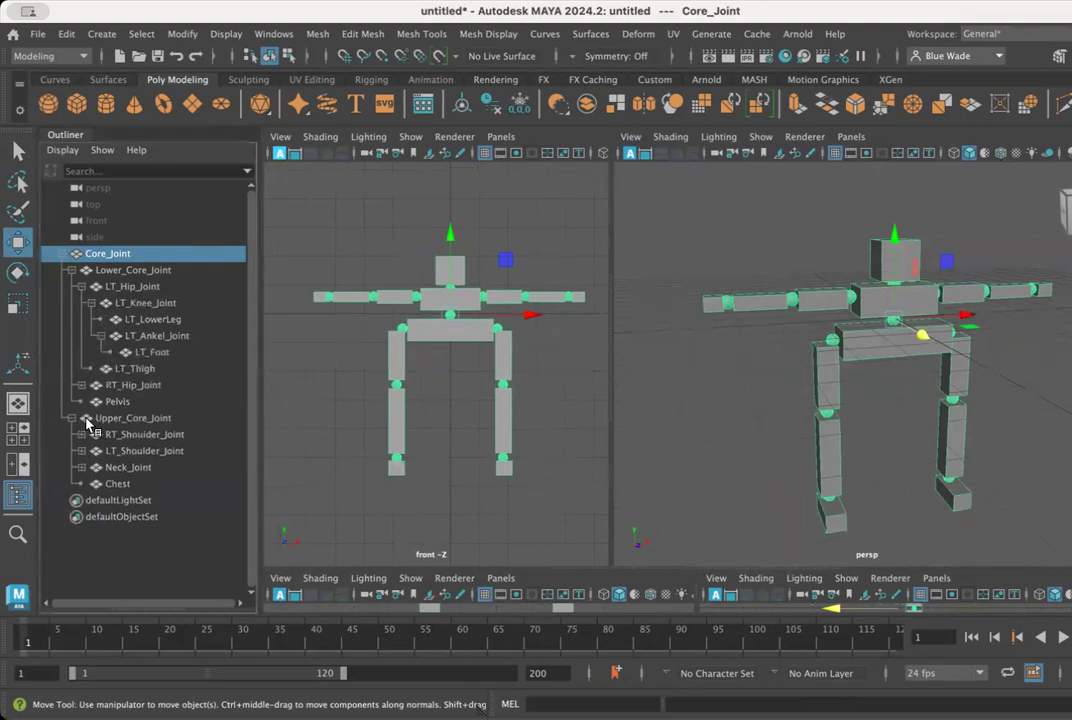
left_click(81, 385)
left_click(90, 401)
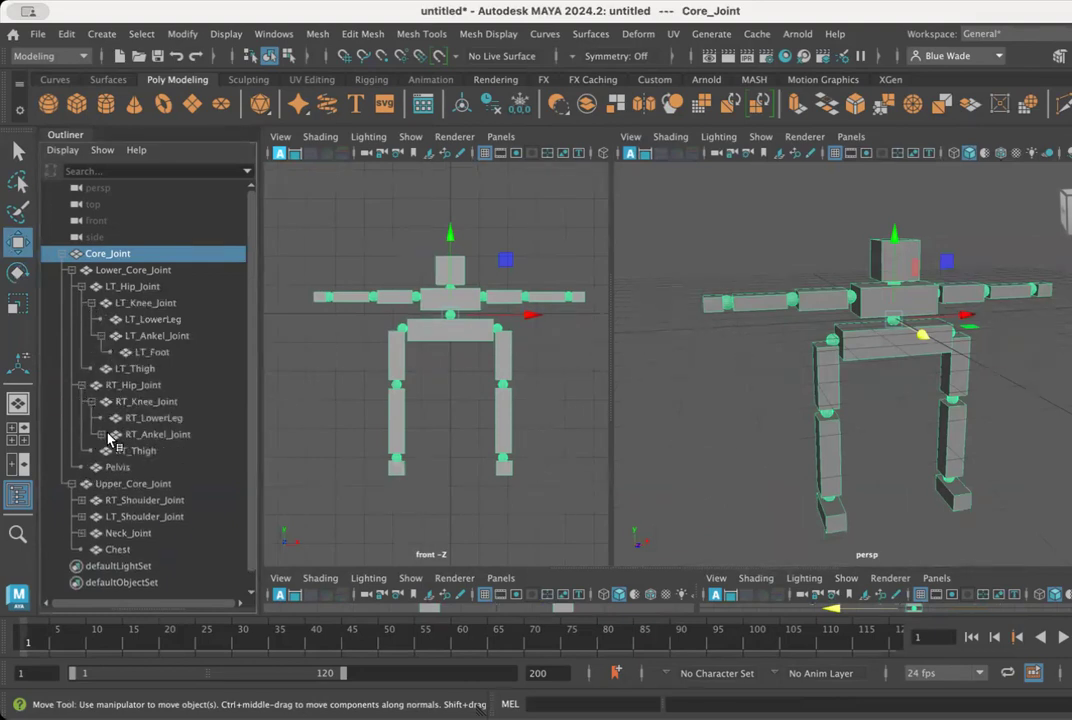
left_click(100, 434)
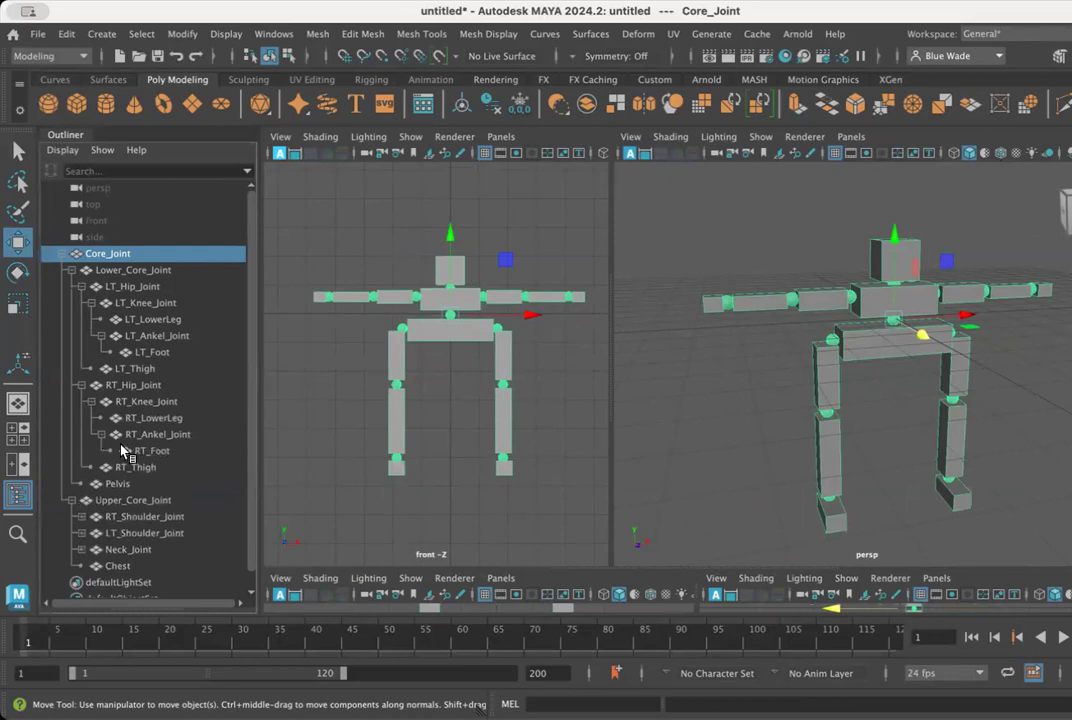
- Expand the right arm chain from RT_Shoulder_Joint down to RT_Hand to examine its hierarchy
scroll(120, 450, "down", 1)
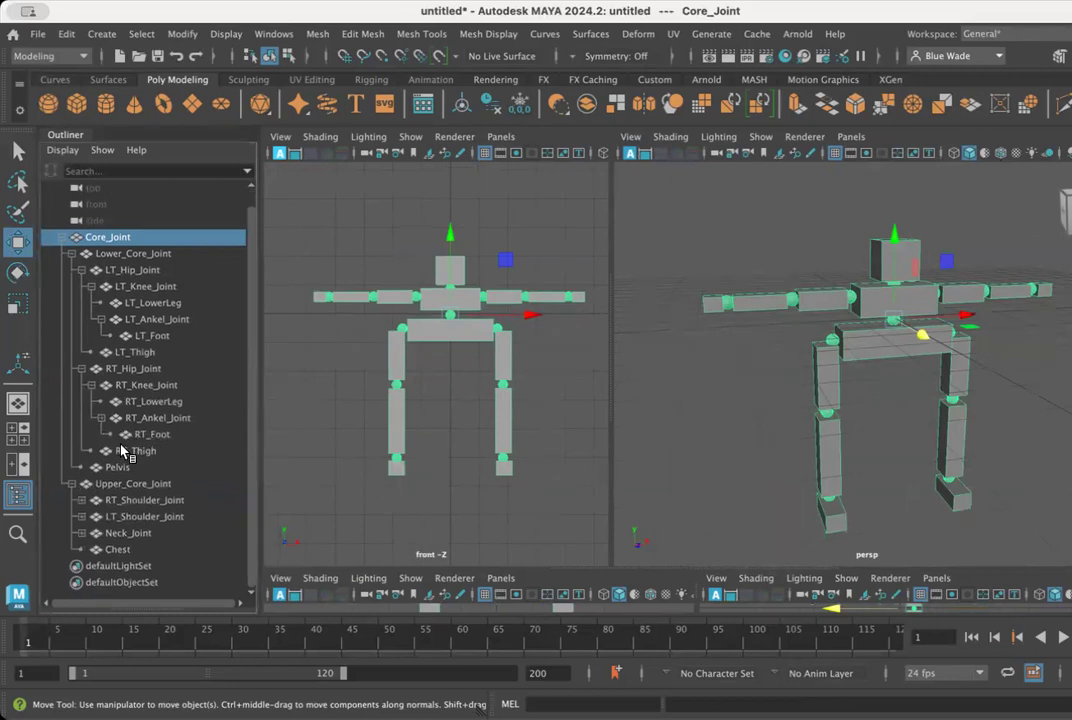
left_click(81, 500)
left_click(91, 533)
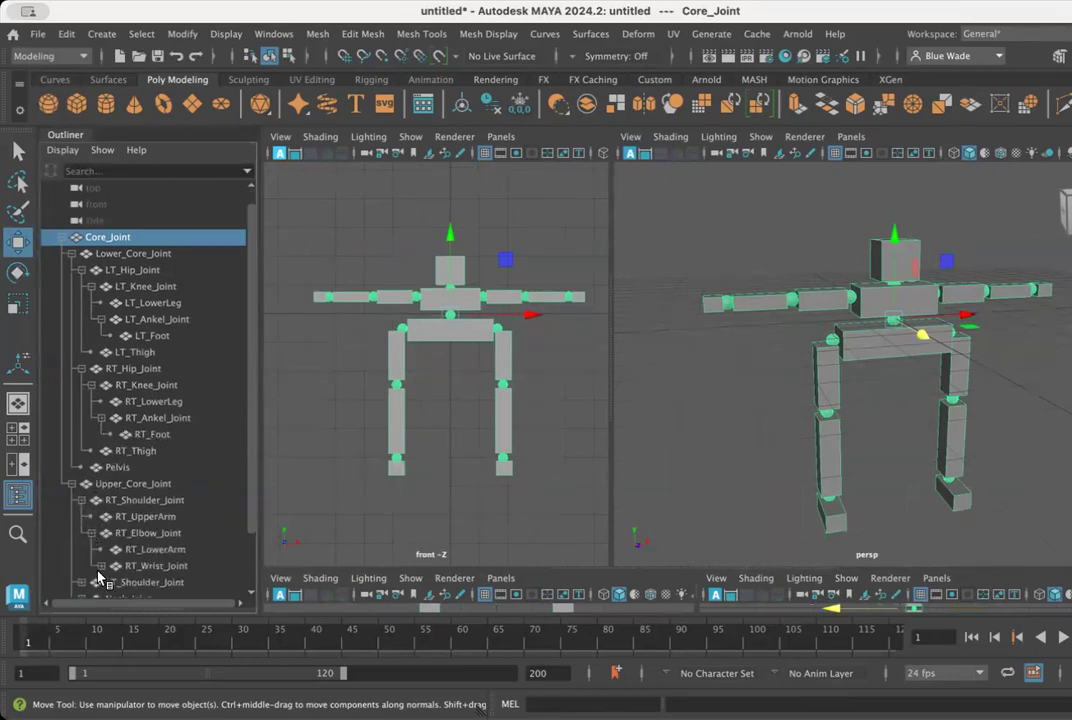
left_click(100, 566)
scroll(122, 541, "down", 5)
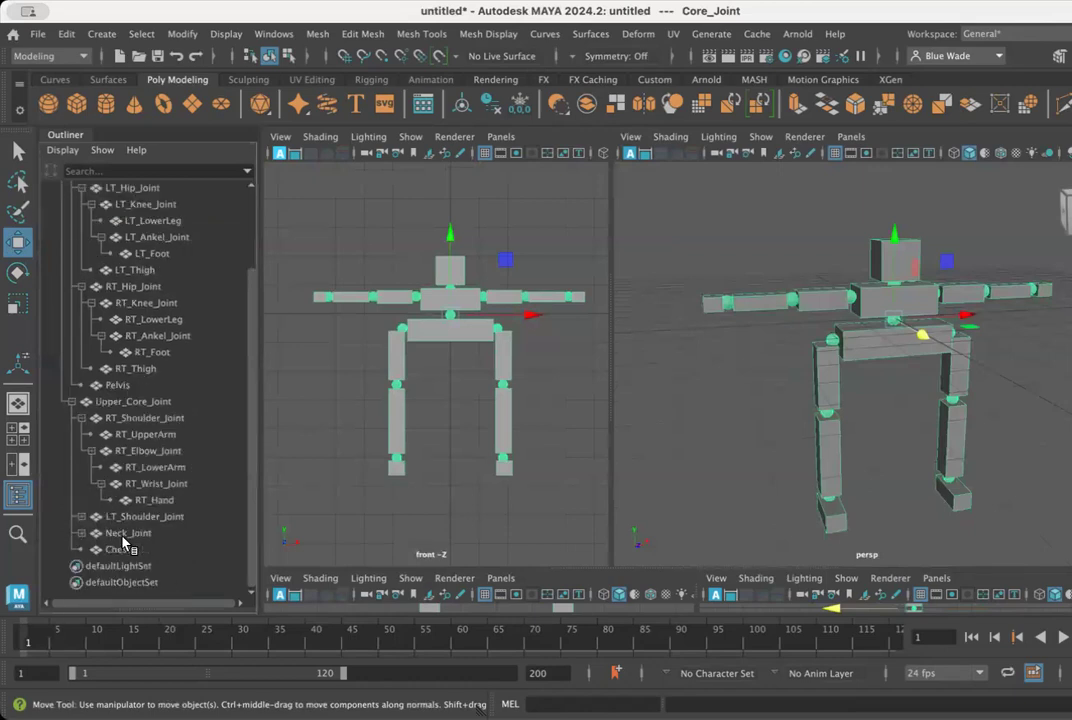
- Expand the left arm chain down to LT_Hand and Neck_Joint down to Head, and review the full Core_Joint hierarchy
left_click(82, 517)
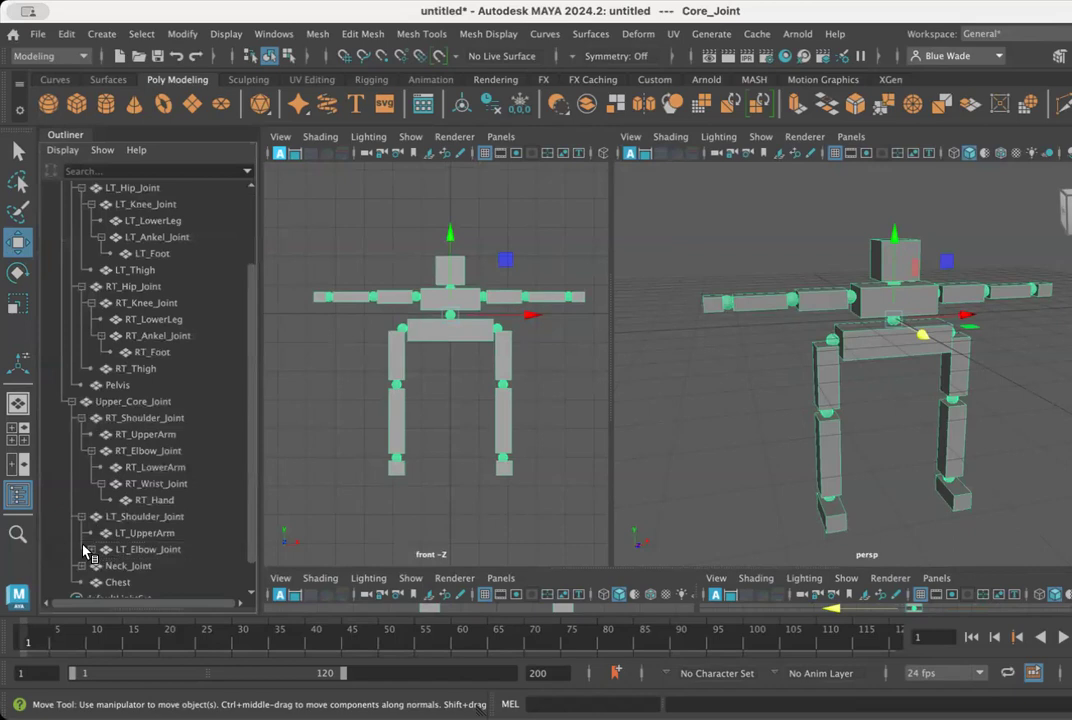
left_click(92, 549)
scroll(104, 553, "down", 4)
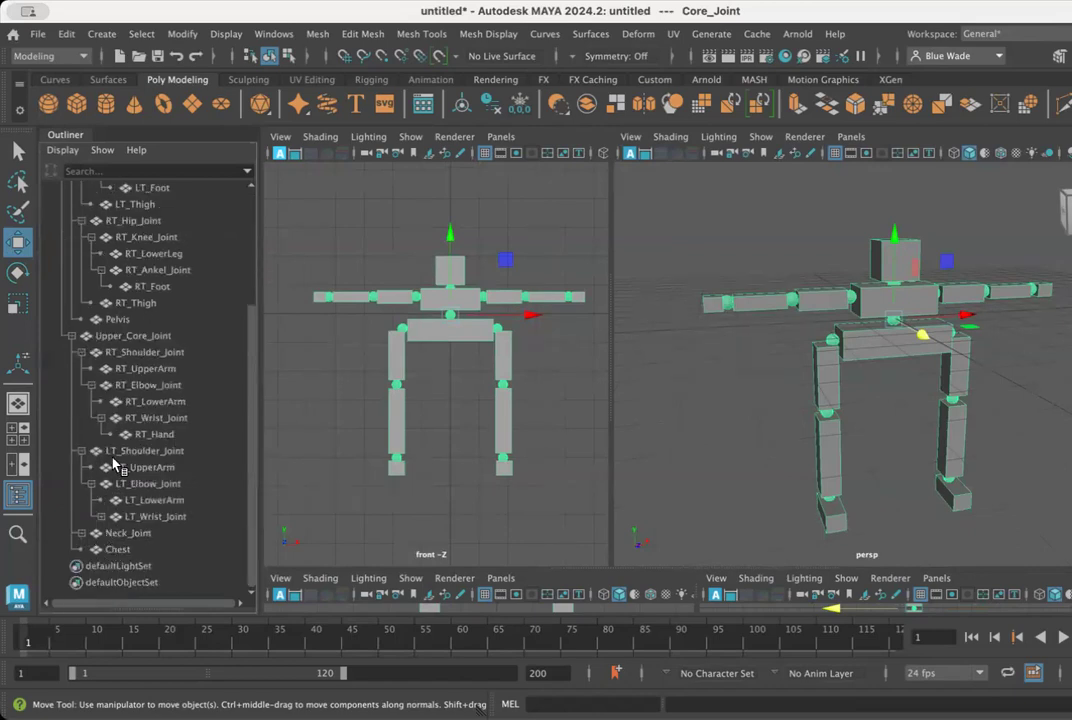
left_click(103, 516)
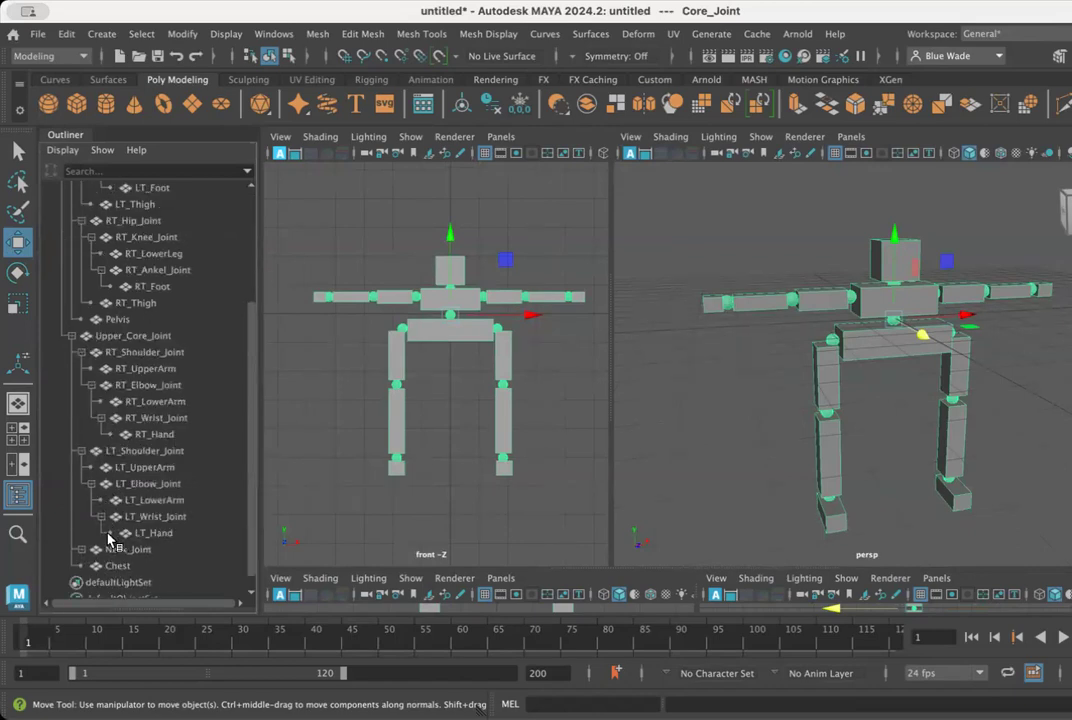
scroll(100, 536, "down", 1)
left_click(82, 534)
scroll(105, 540, "down", 1)
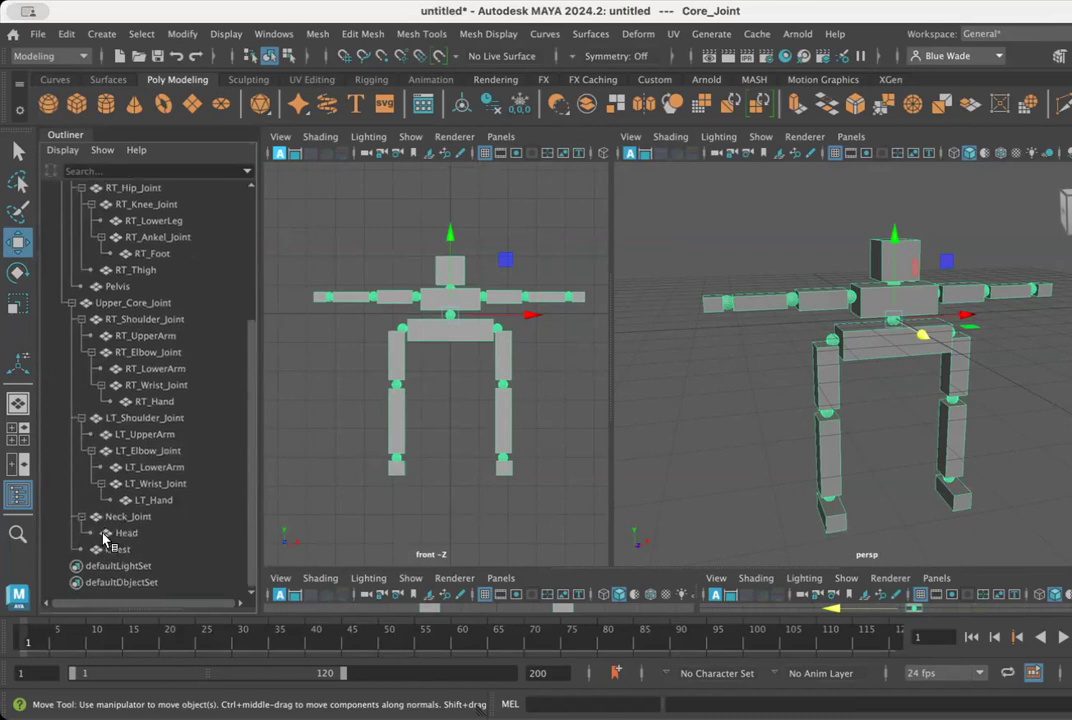
scroll(105, 536, "up", 6)
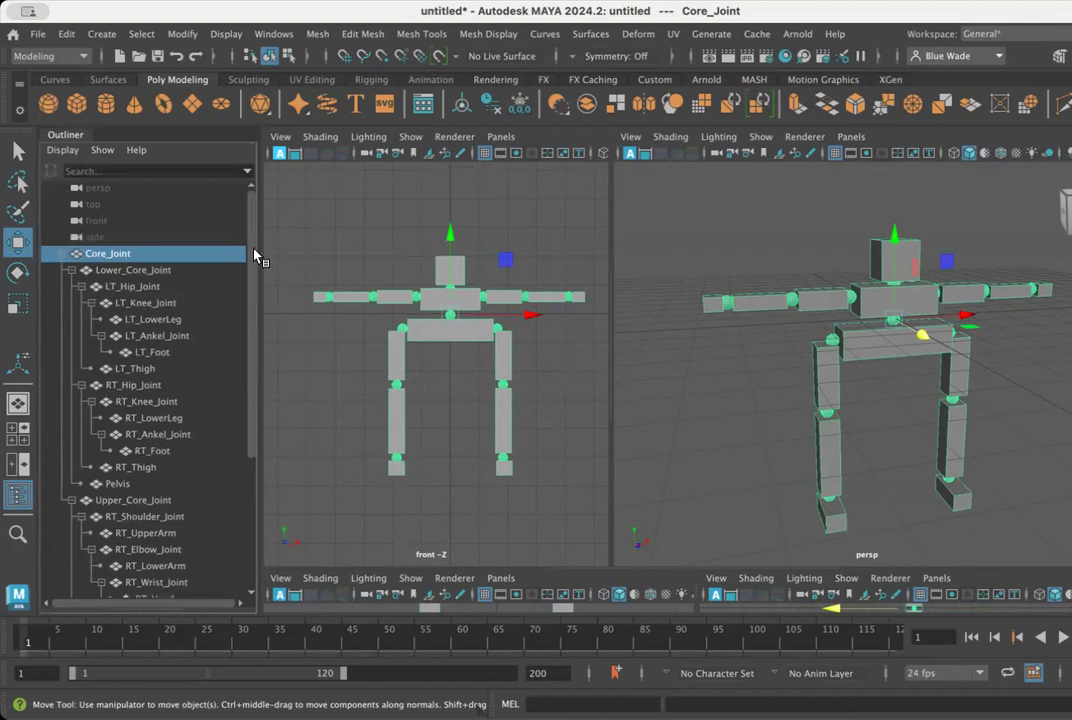
- Examine the expanded Core_Joint hierarchy, from the leg chains under Lower_Core_Joint to the arms, neck, head and chest under Upper_Core_Joint
scroll(256, 262, "down", 3)
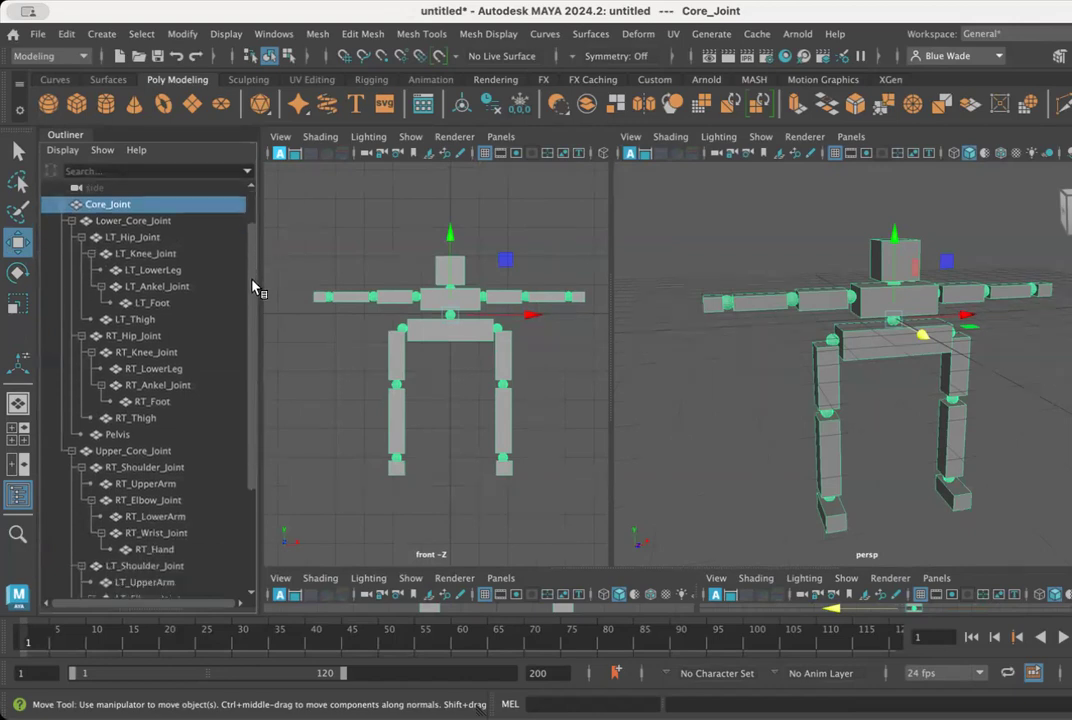
scroll(256, 289, "down", 1)
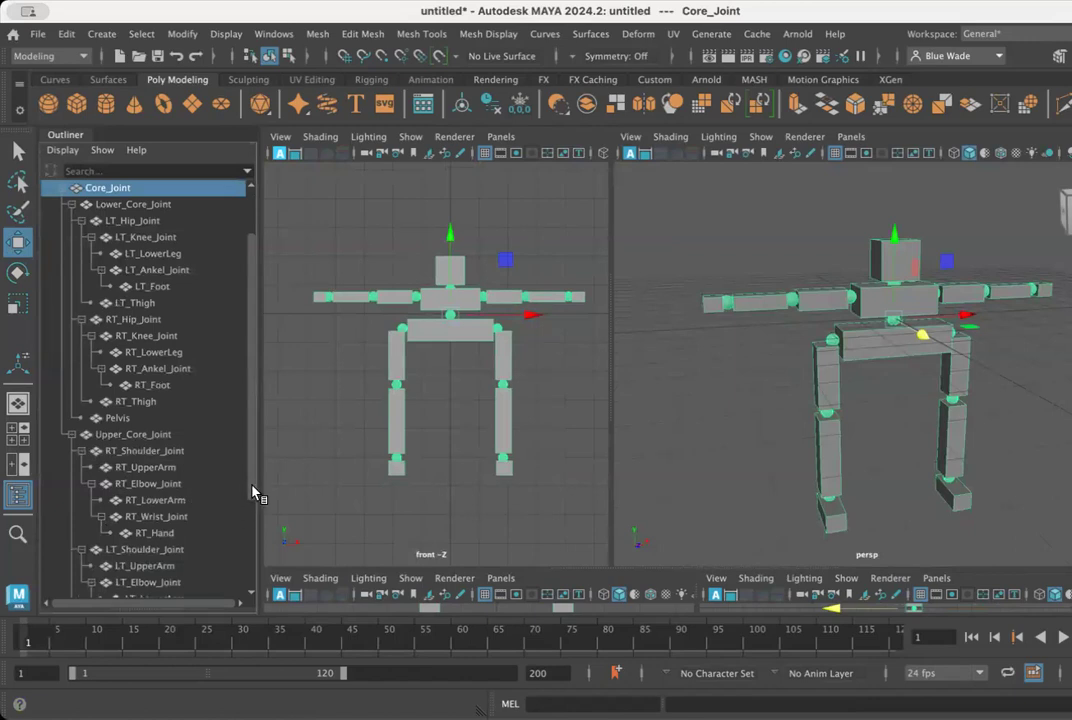
left_click_drag(256, 492, 249, 548)
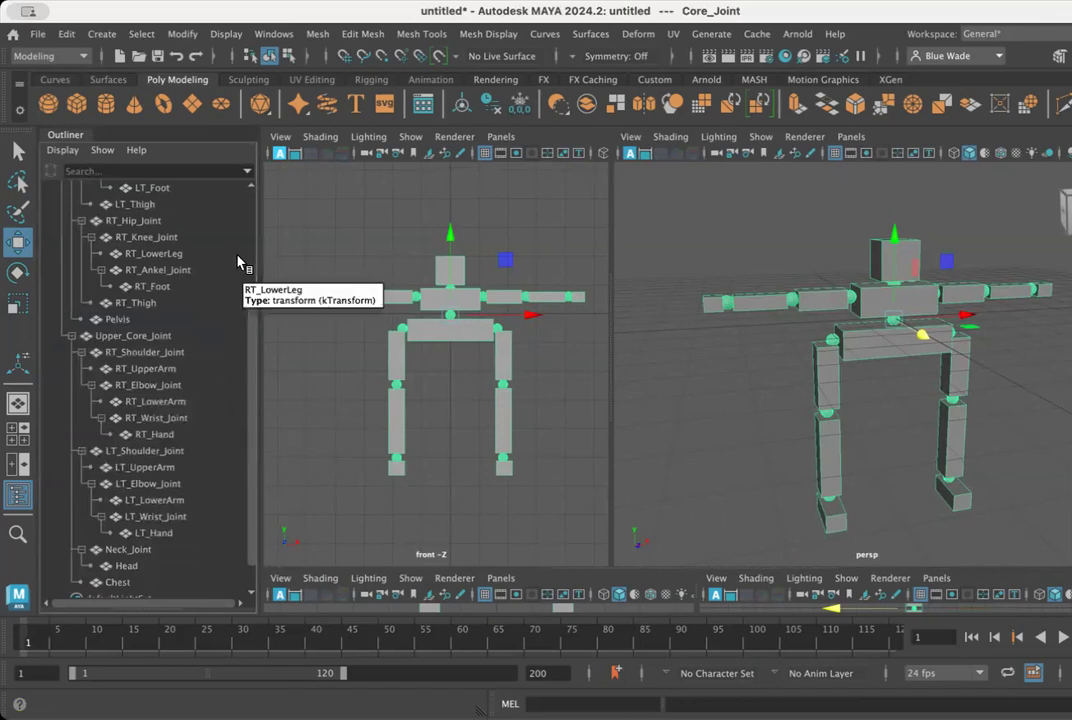
scroll(239, 262, "up", 3)
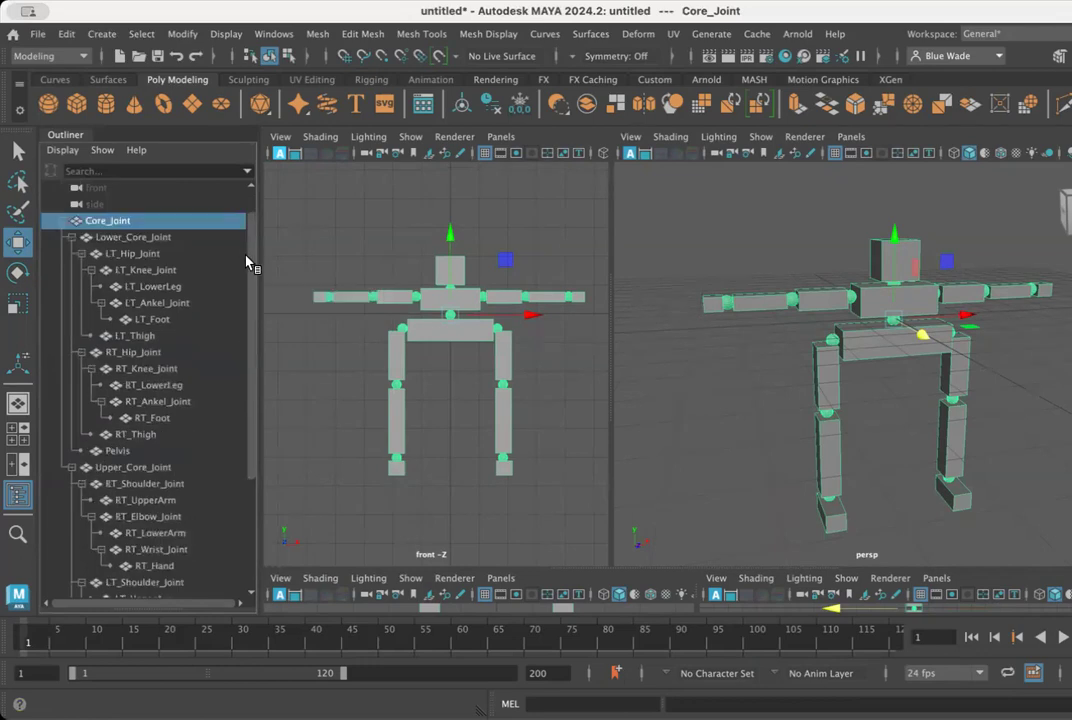
scroll(256, 250, "up", 2)
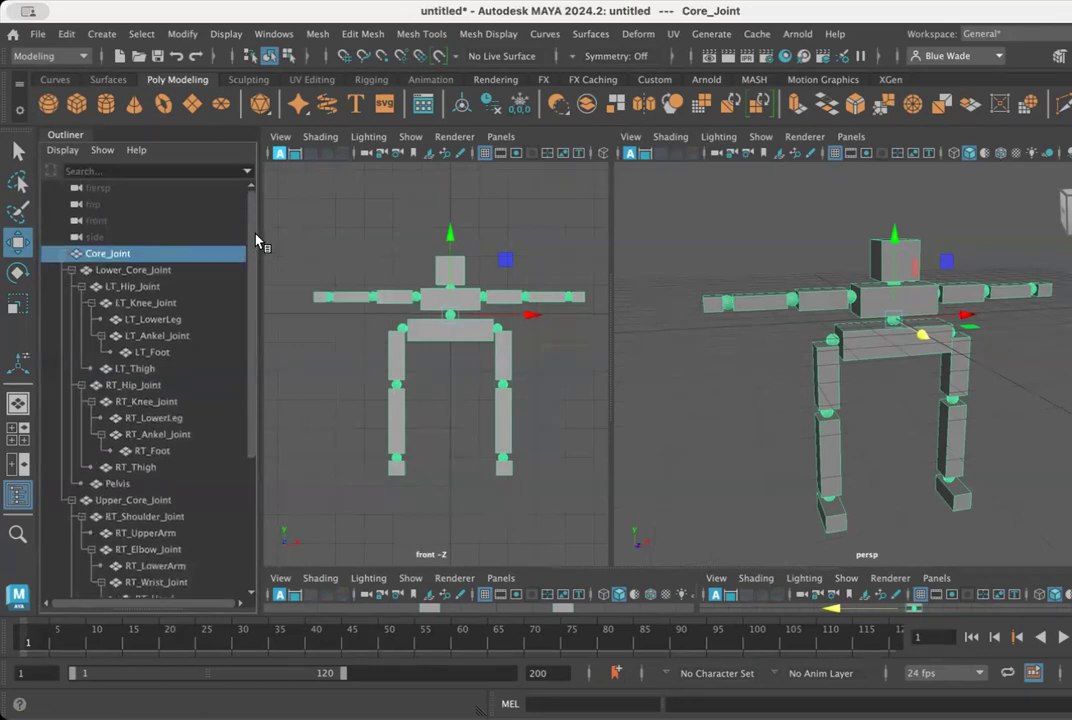
scroll(256, 245, "down", 3)
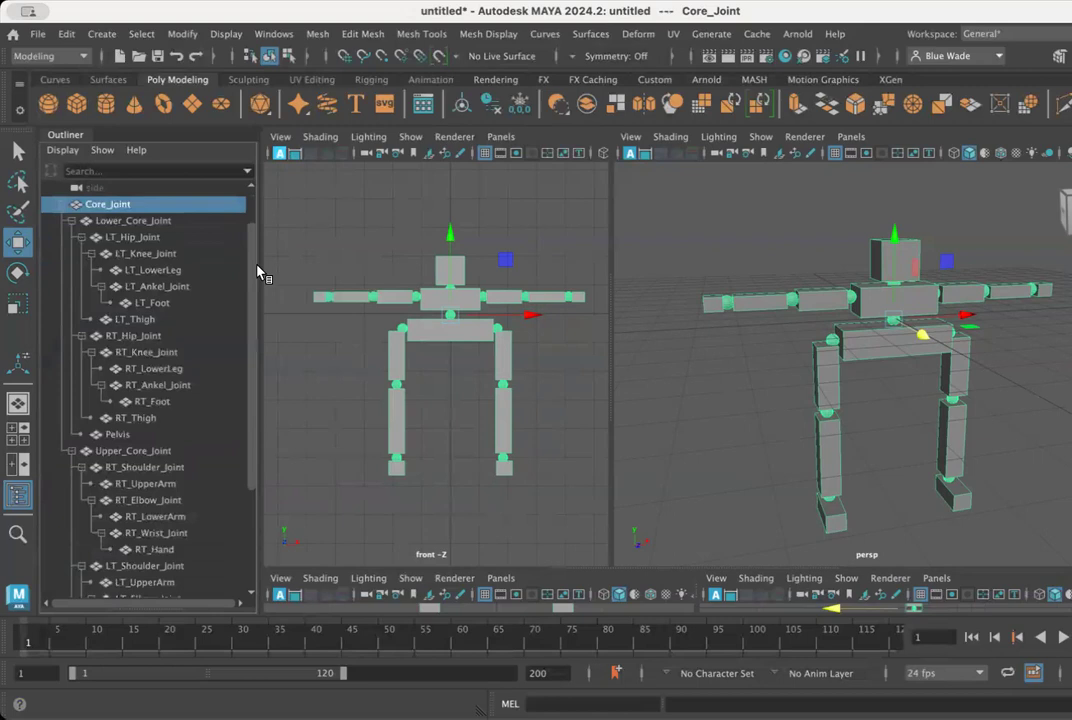
scroll(258, 268, "down", 1)
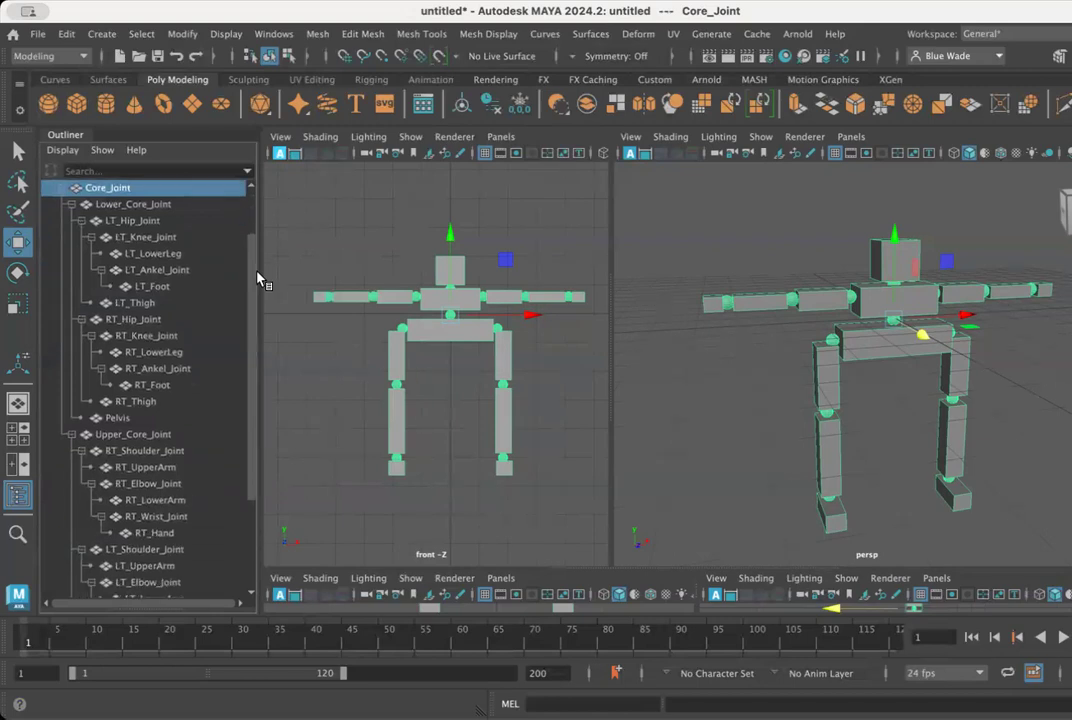
scroll(258, 284, "down", 1)
scroll(256, 294, "down", 5)
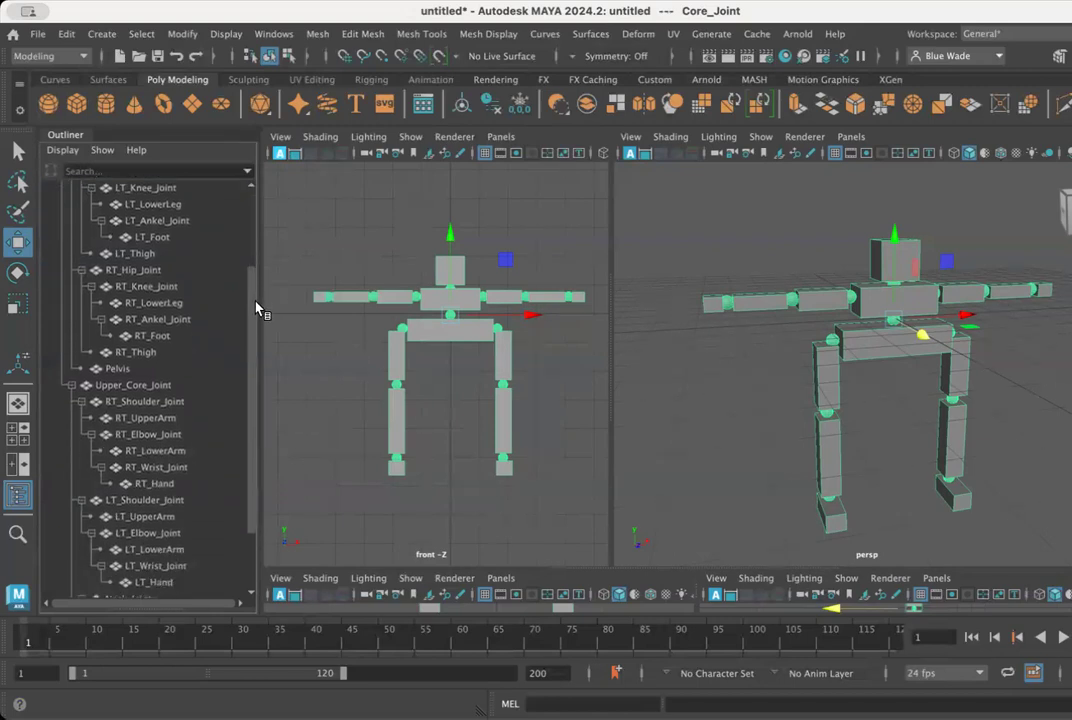
scroll(250, 345, "down", 1)
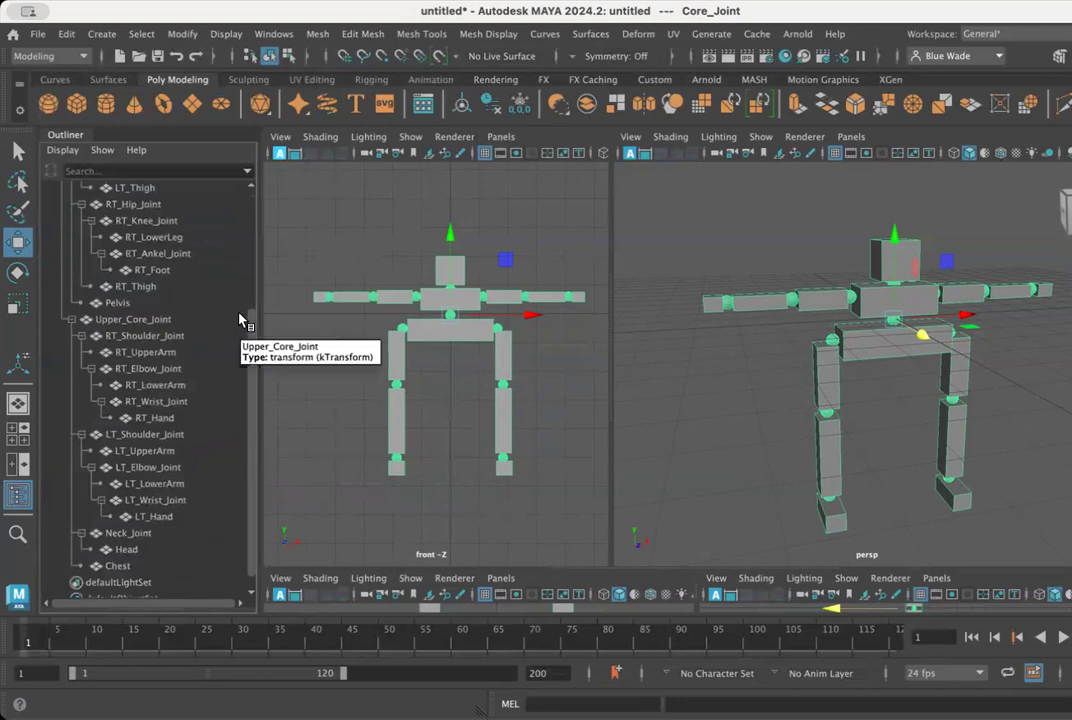
- Collapse the whole hierarchy under Core_Joint and expand it again to check that every body part belongs to it
left_click_drag(249, 322, 262, 207)
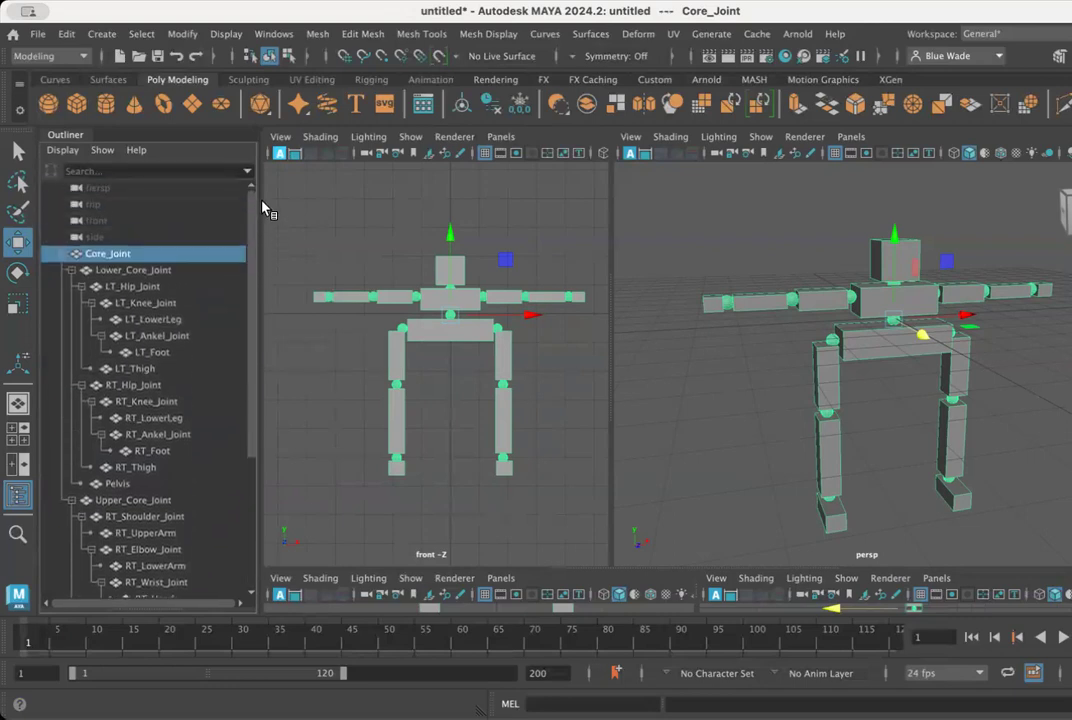
left_click(64, 255)
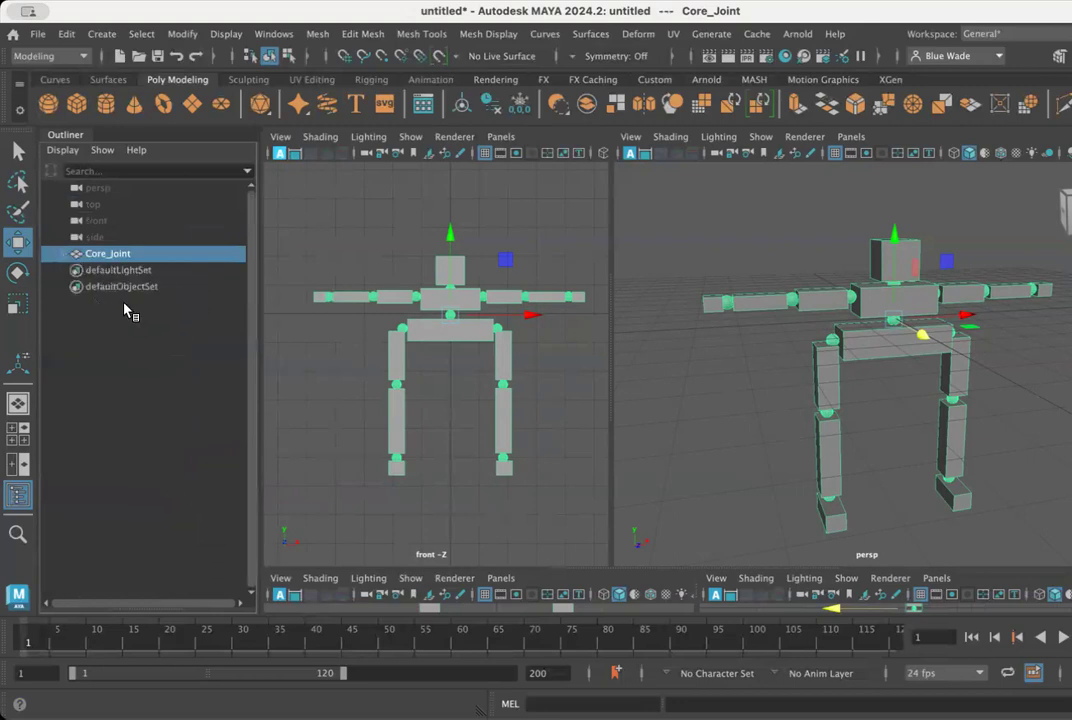
left_click(66, 255)
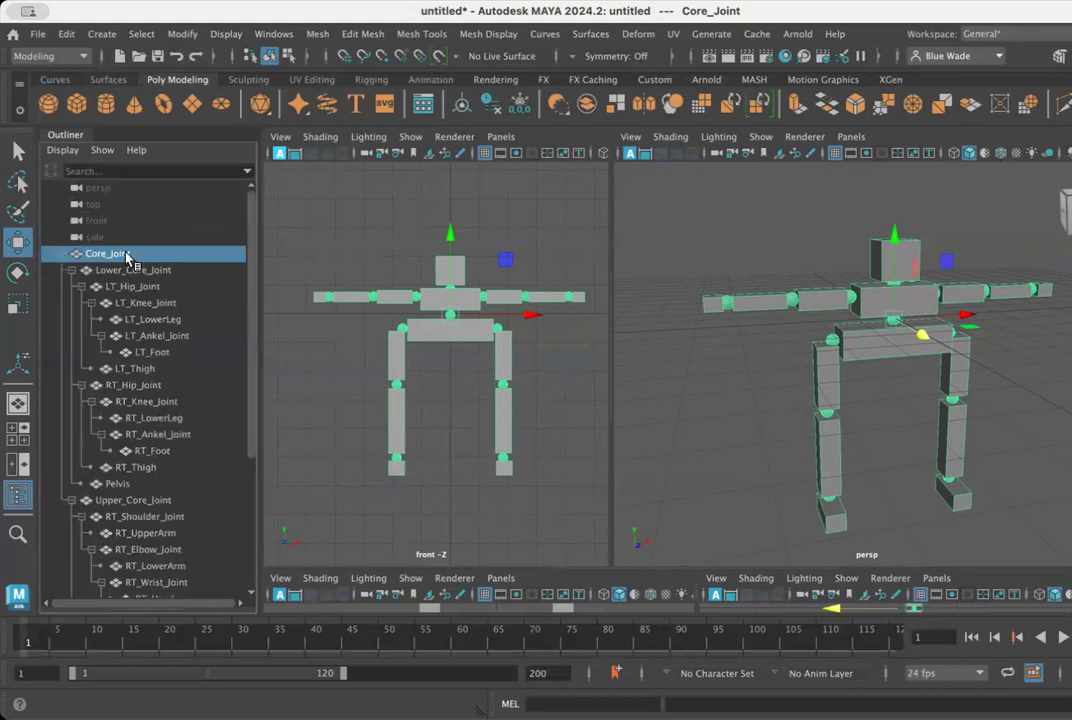